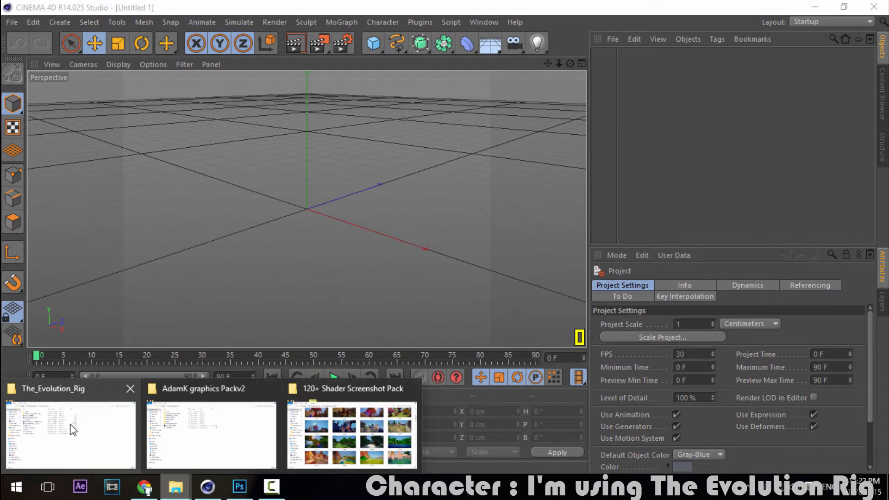
Load the Evolution Rig v. A character from The Evolution Rig v. A preset library into the empty scene.
left_click(69, 433)
left_click_drag(162, 165, 334, 263)
left_click(861, 392)
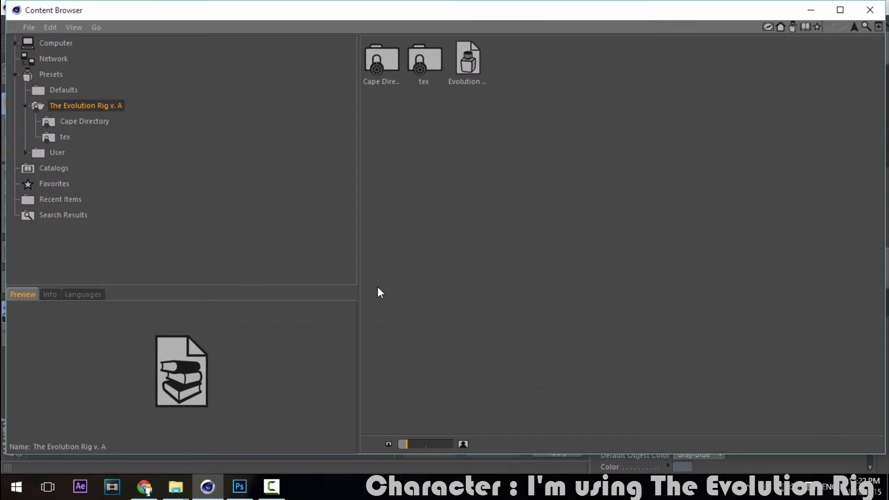
double_click(479, 77)
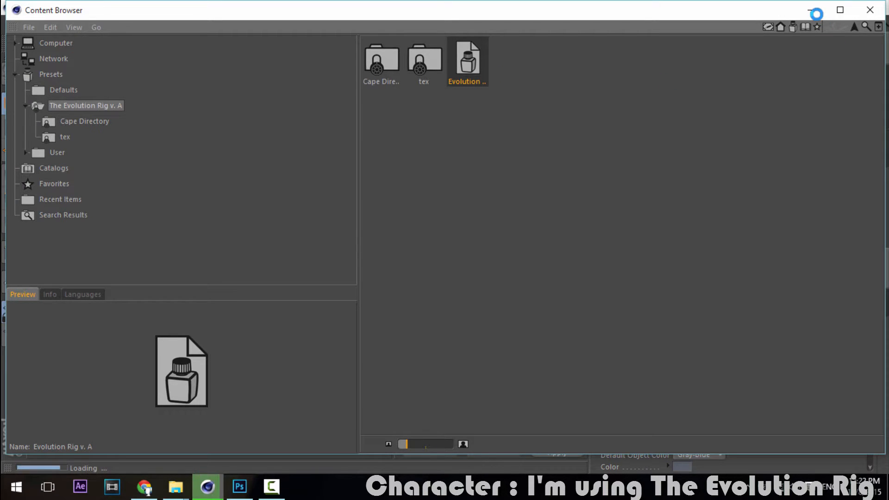
left_click(813, 12)
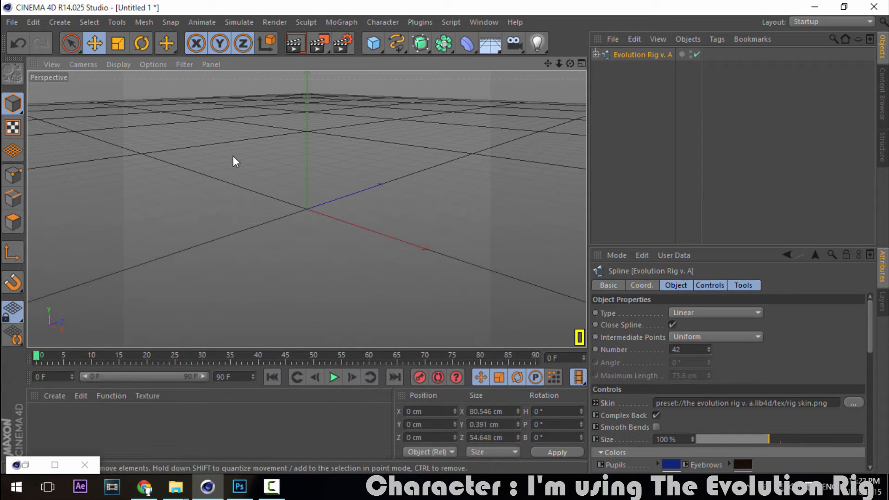
Examine the loaded character's face and upper body from the front, along with the rig's attributes.
scroll(268, 162, "up", 6)
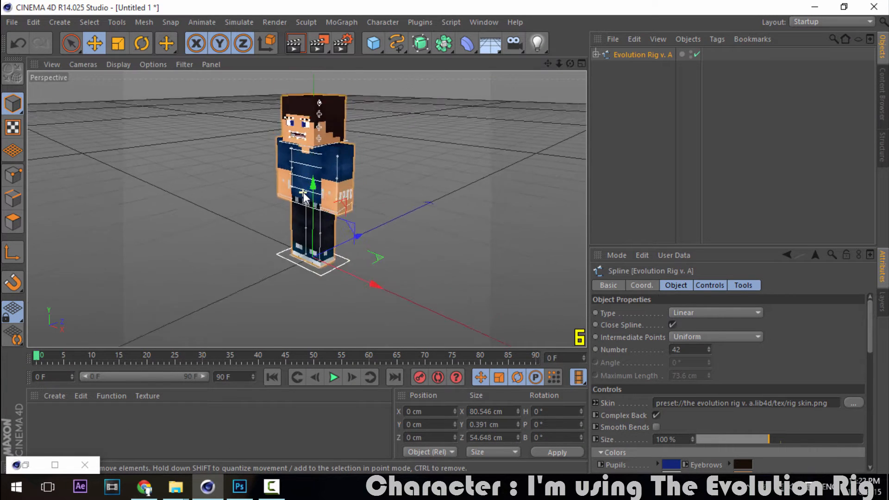
left_click_drag(549, 64, 558, 104)
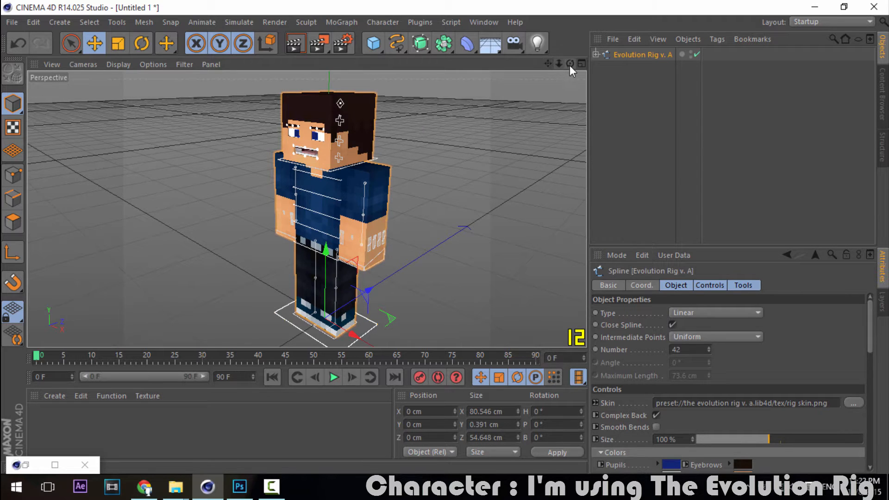
left_click_drag(570, 63, 526, 64)
scroll(318, 135, "up", 4)
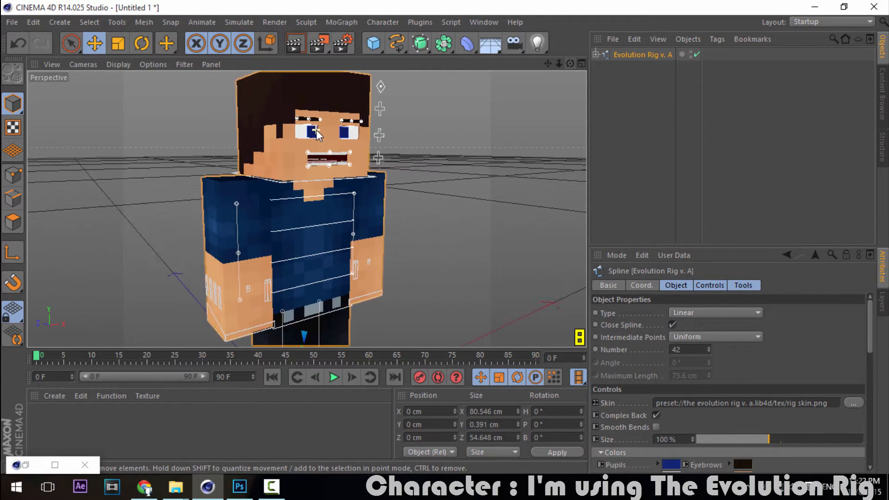
scroll(317, 135, "up", 1)
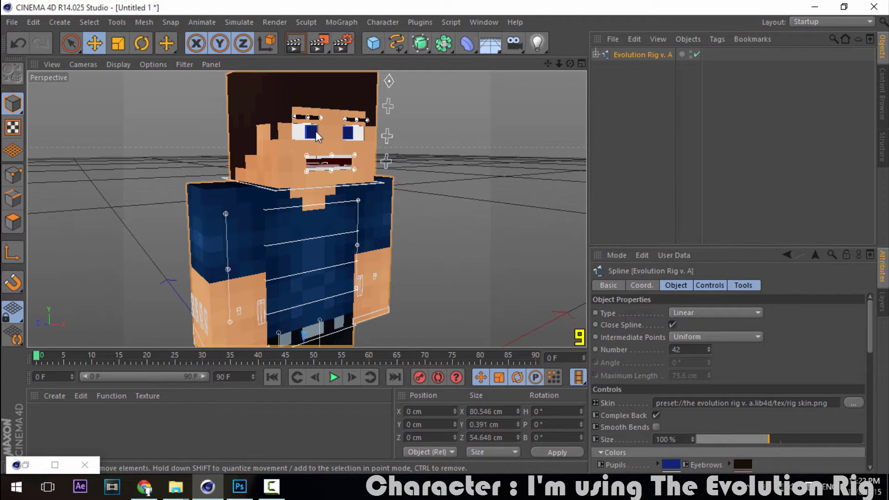
scroll(308, 132, "down", 2)
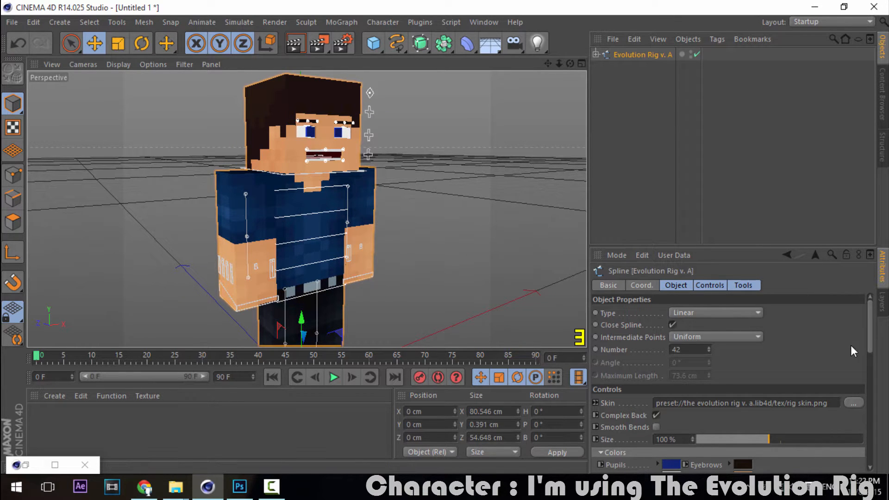
scroll(871, 331, "down", 3)
scroll(753, 329, "up", 3)
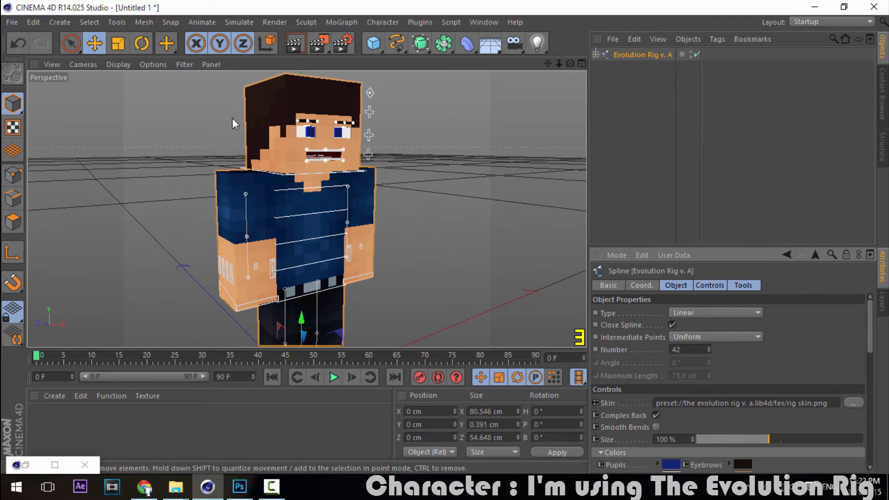
Disable both eyes, both eyebrows and the mouth in the rig's facial expressions, and enable the head's second layer.
scroll(869, 330, "down", 3)
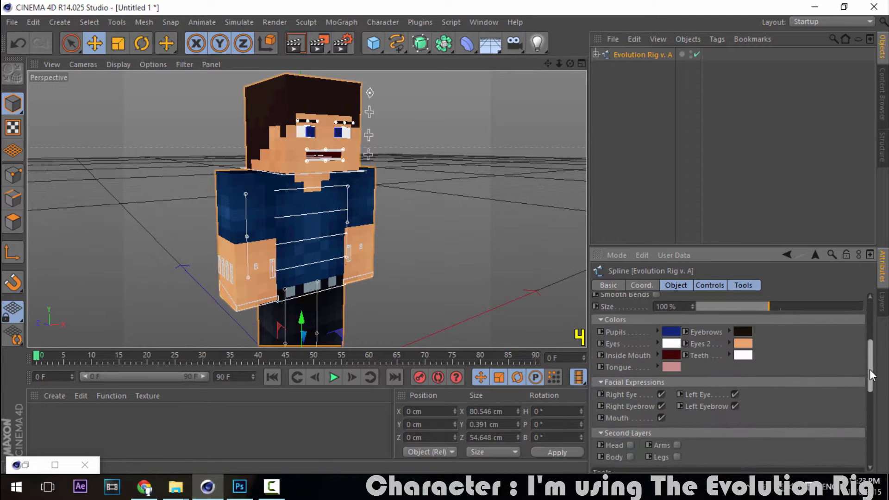
left_click(662, 399)
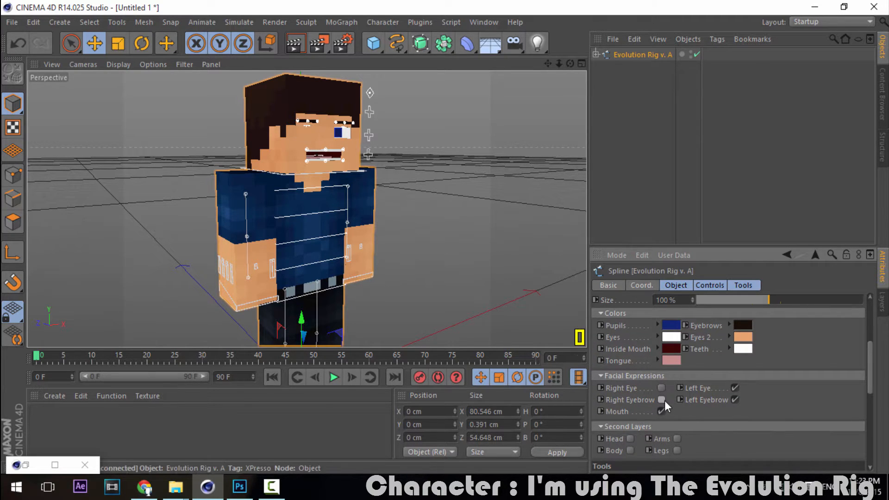
left_click(662, 411)
left_click(735, 388)
left_click(734, 400)
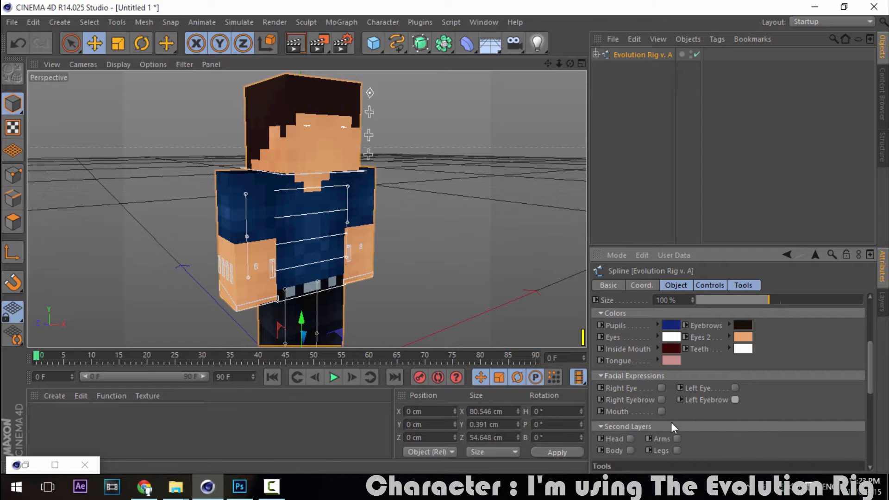
left_click(631, 438)
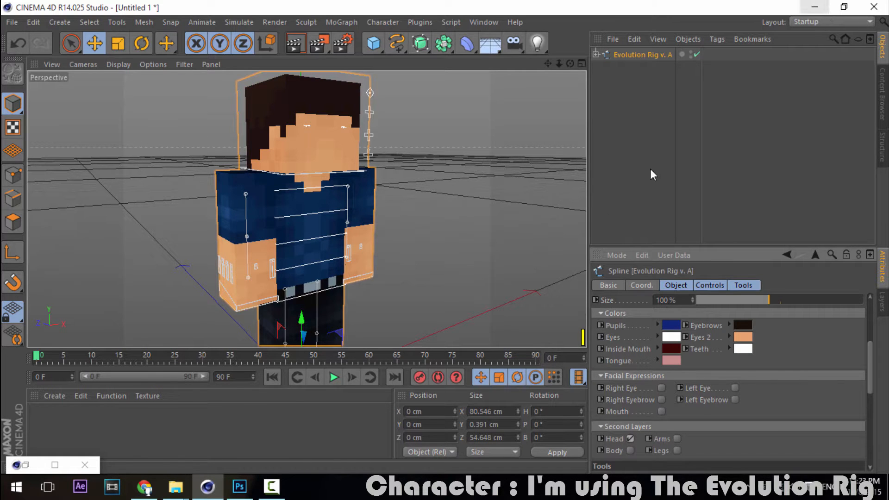
Switch to Chrome and open the video "Graphics | Citrin | Speed Art" from the channel's uploads.
left_click(134, 498)
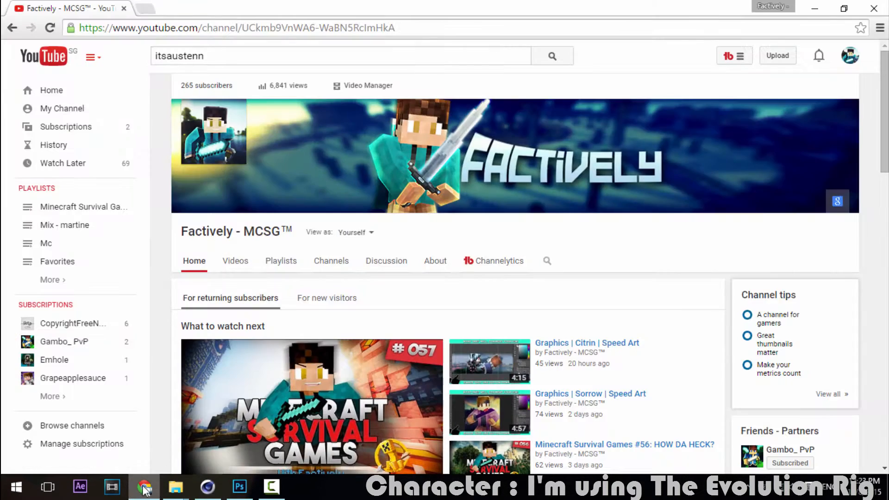
scroll(482, 216, "down", 3)
scroll(510, 216, "down", 3)
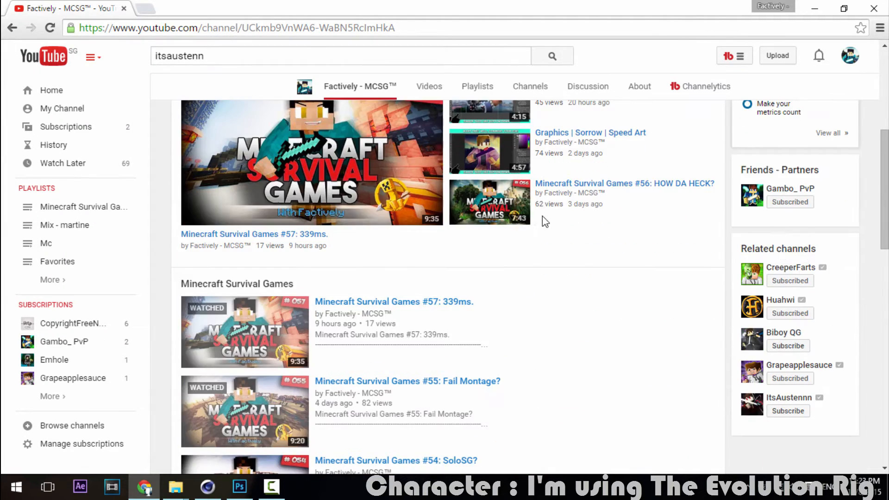
scroll(556, 218, "up", 4)
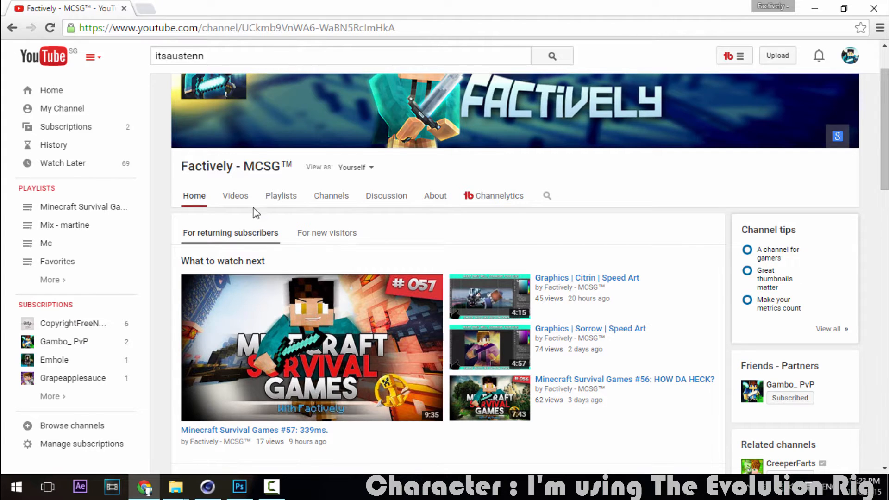
left_click(241, 200)
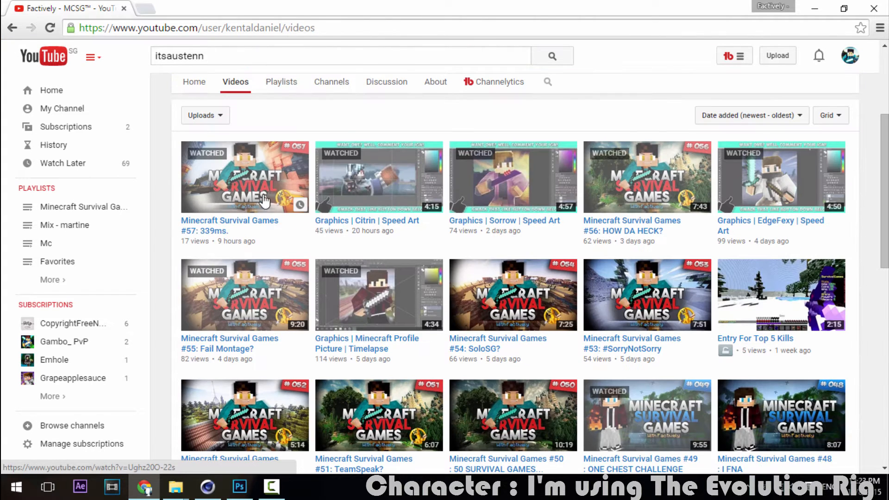
left_click(405, 181)
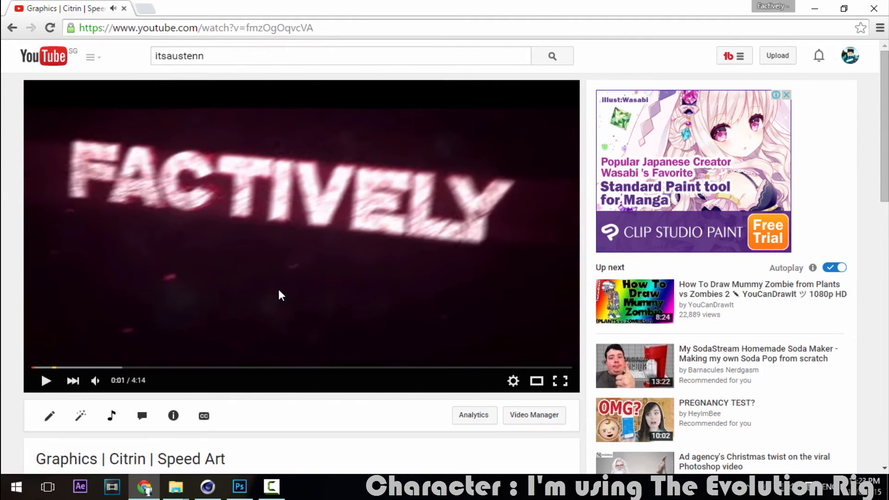
Read through the comments of the Citrin speed art video for character requests.
scroll(313, 278, "down", 8)
scroll(324, 284, "down", 4)
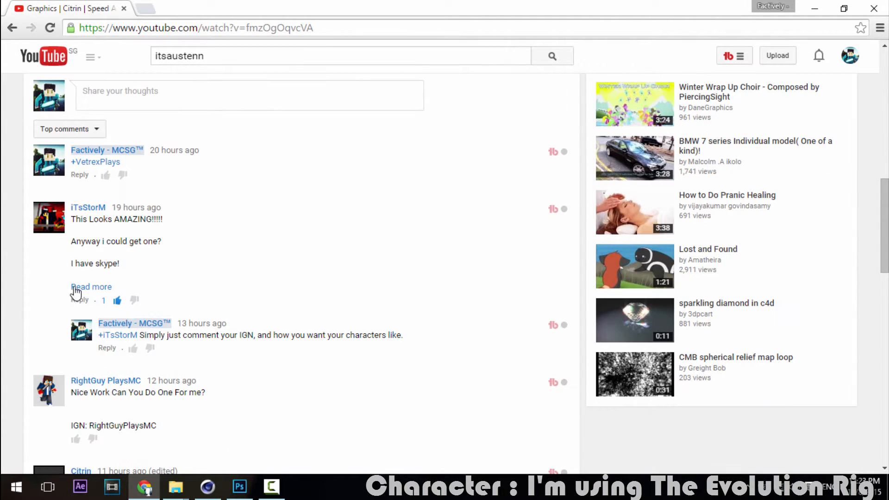
left_click(814, 8)
left_click(818, 7)
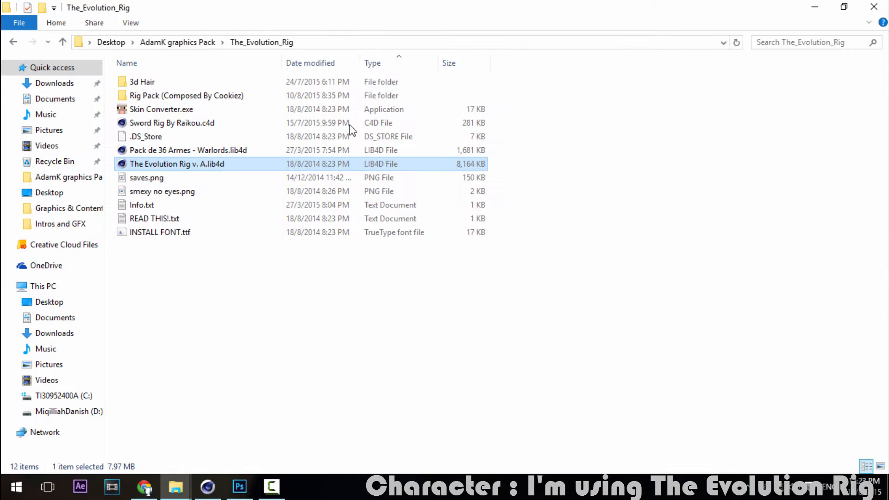
left_click(145, 487)
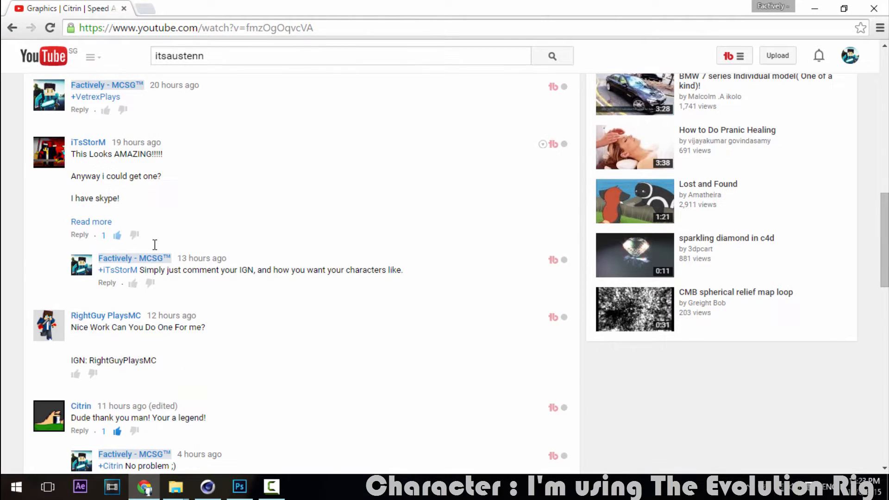
scroll(169, 250, "down", 3)
scroll(193, 242, "down", 1)
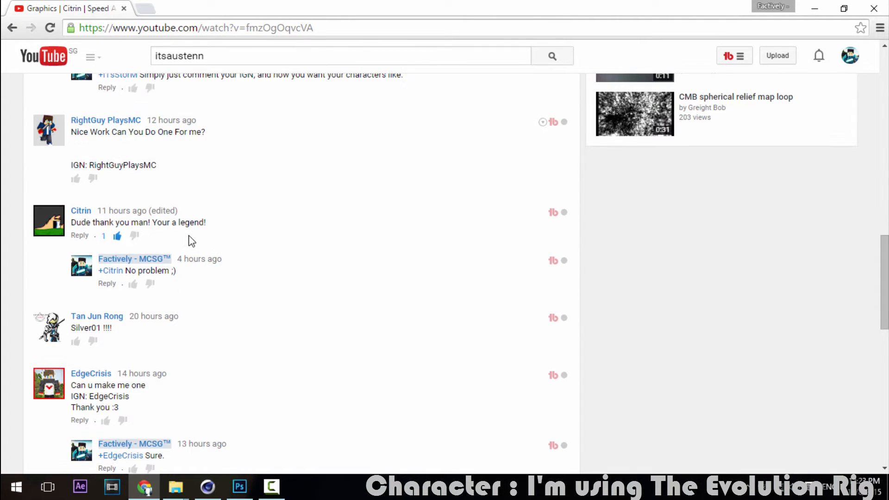
scroll(194, 237, "down", 8)
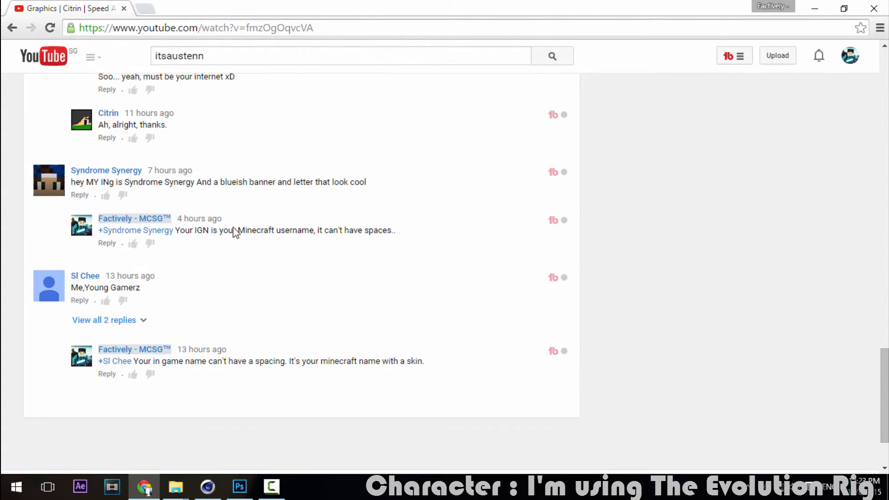
scroll(175, 223, "up", 6)
scroll(165, 210, "up", 2)
Return to the channel's uploads and open "Graphics | EdgeFexy | Speed Art" at its comments.
left_click(14, 28)
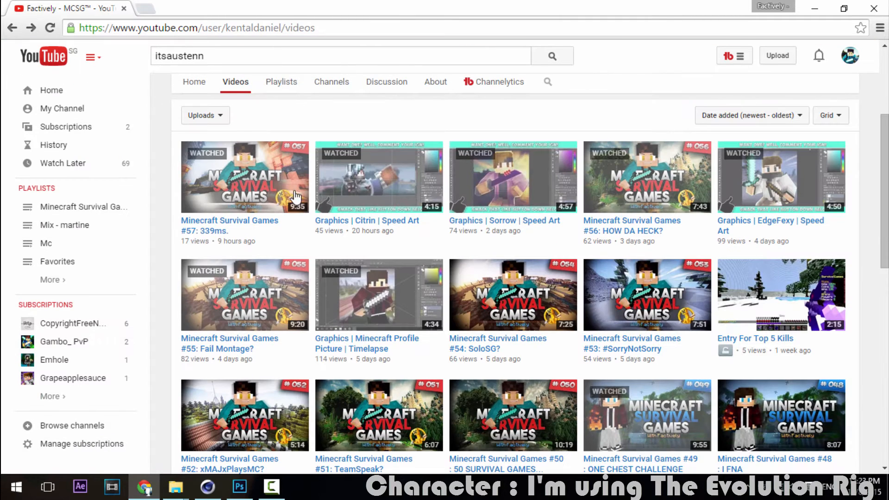
left_click(777, 182)
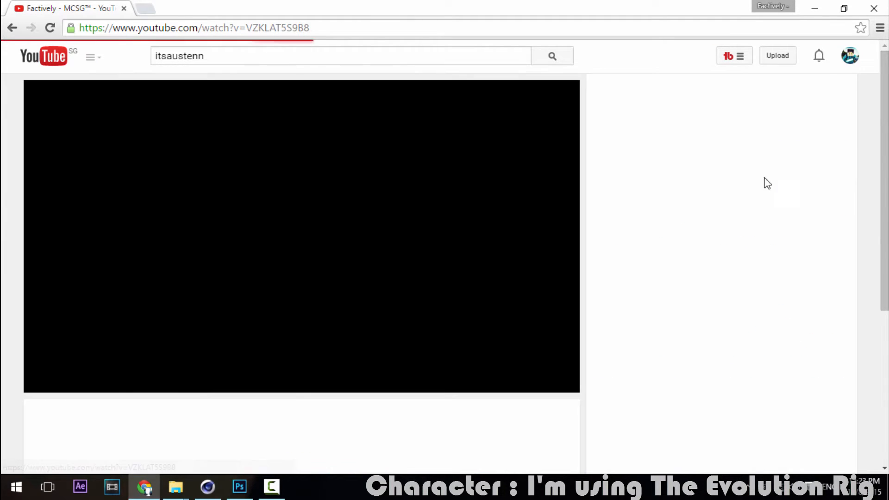
scroll(282, 284, "down", 10)
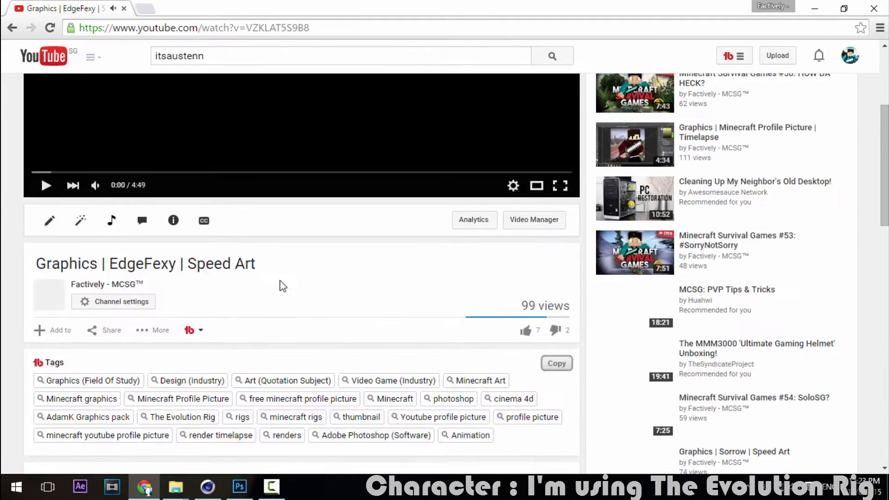
scroll(299, 245, "down", 4)
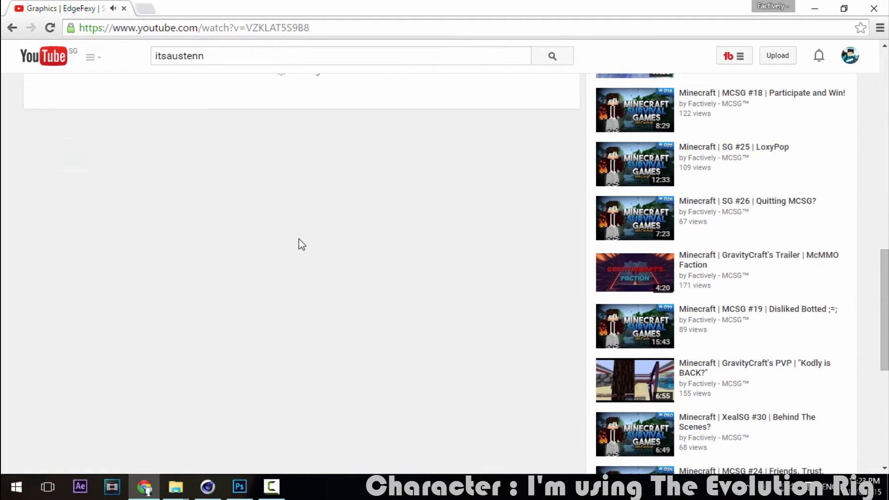
scroll(300, 240, "down", 3)
scroll(301, 244, "down", 1)
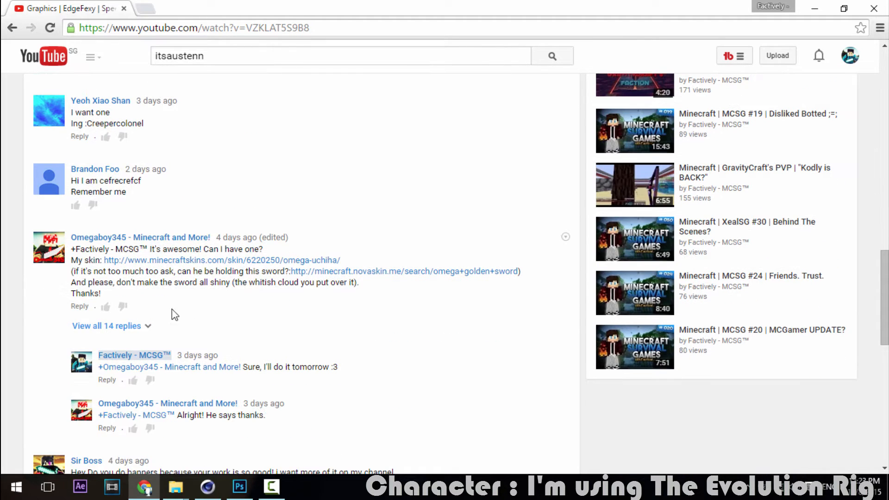
left_click(143, 333)
scroll(342, 265, "down", 7)
scroll(328, 264, "up", 2)
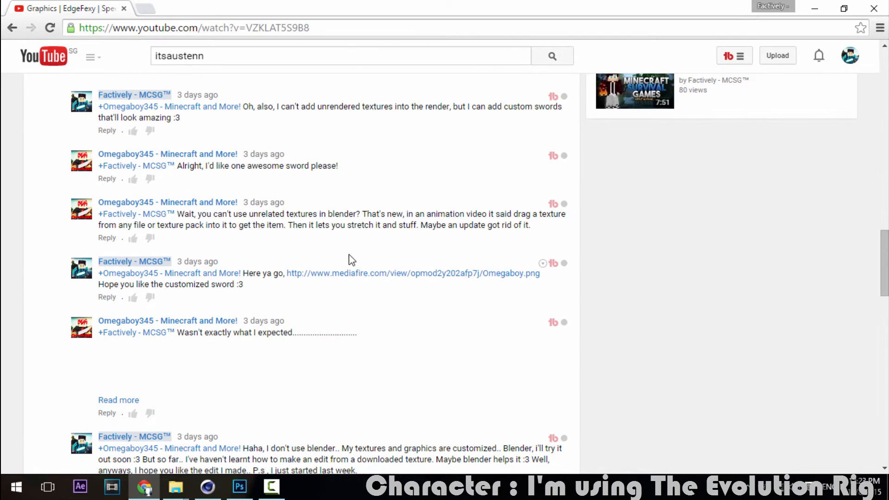
scroll(351, 254, "down", 12)
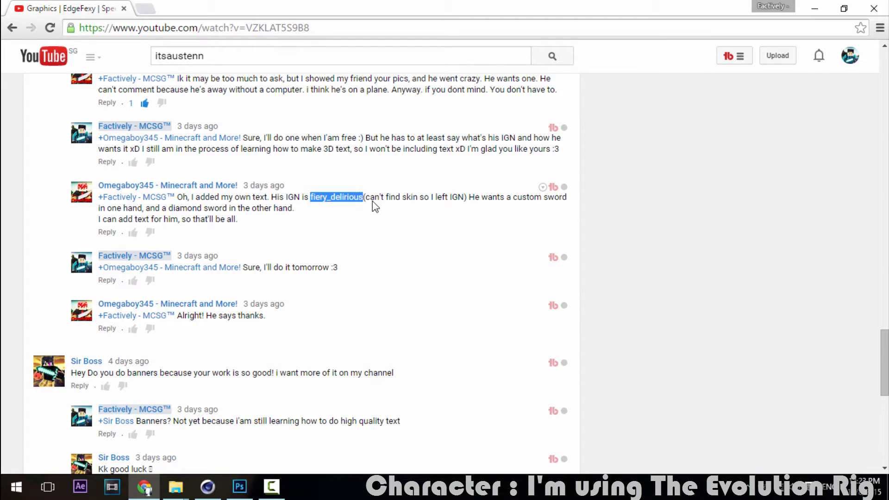
right_click(375, 207)
left_click(393, 213)
Open the Minecraft skin editor at minecraft.novaskin.me in a new browser tab.
left_click(145, 9)
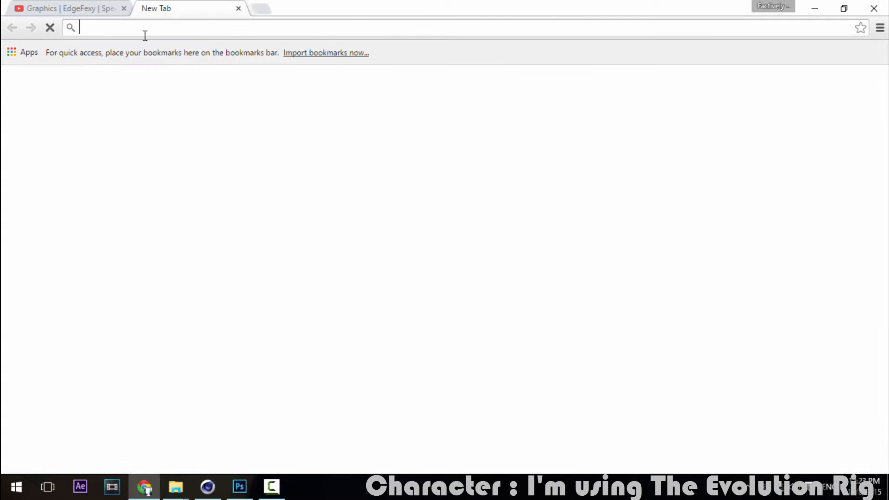
type("mine")
key("Return")
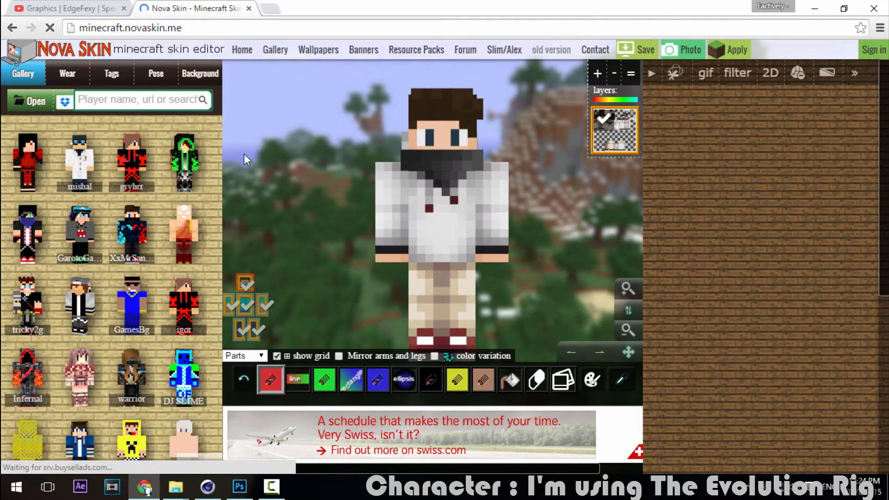
Load the fiery_delirious skin in the skin editor and bring up its skin file for saving.
type("fiery_delirious")
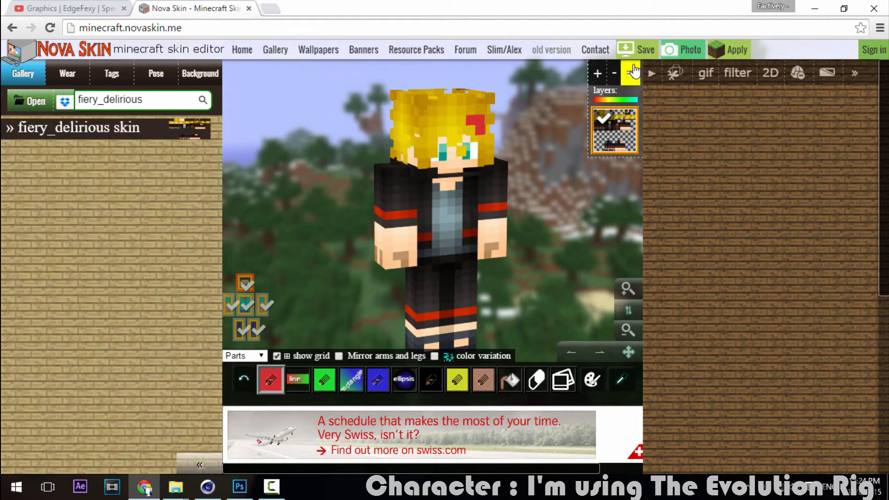
left_click(639, 50)
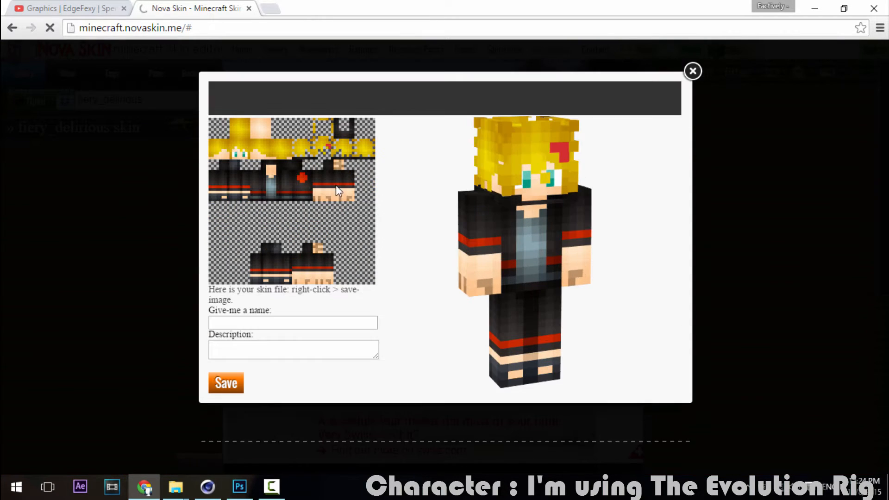
left_click(693, 71)
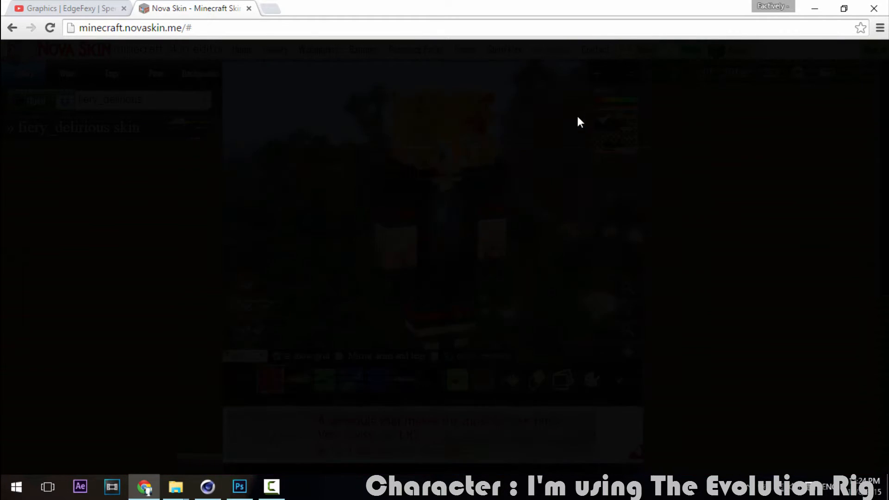
Dismiss the skin file view and sample the yellow hair colour from the model for the pencil.
left_click(638, 290)
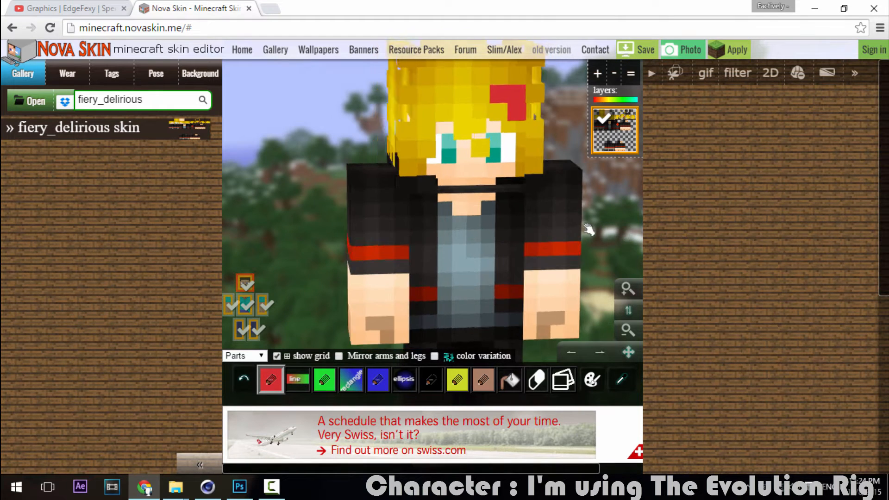
right_click_drag(557, 201, 496, 104)
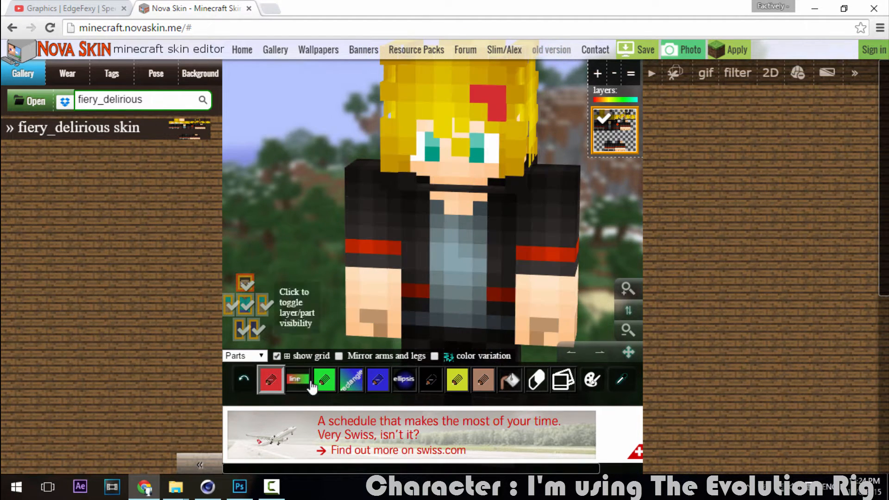
left_click(483, 380)
left_click(615, 380)
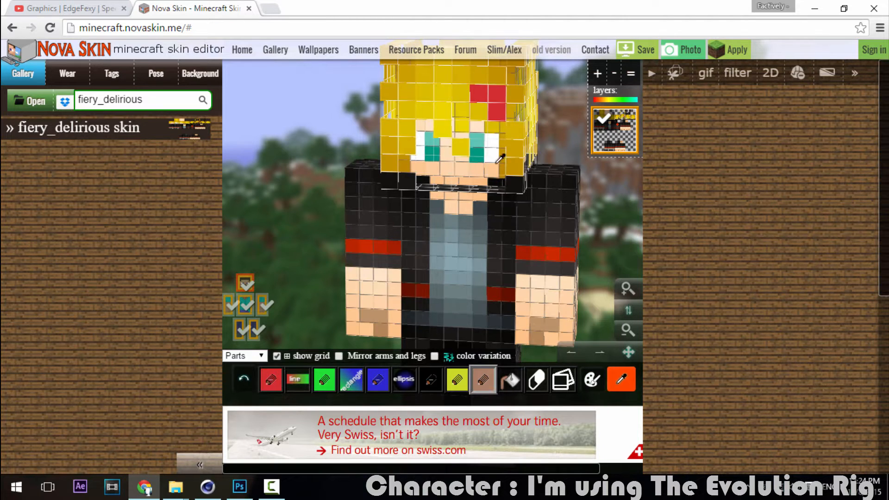
left_click(454, 106)
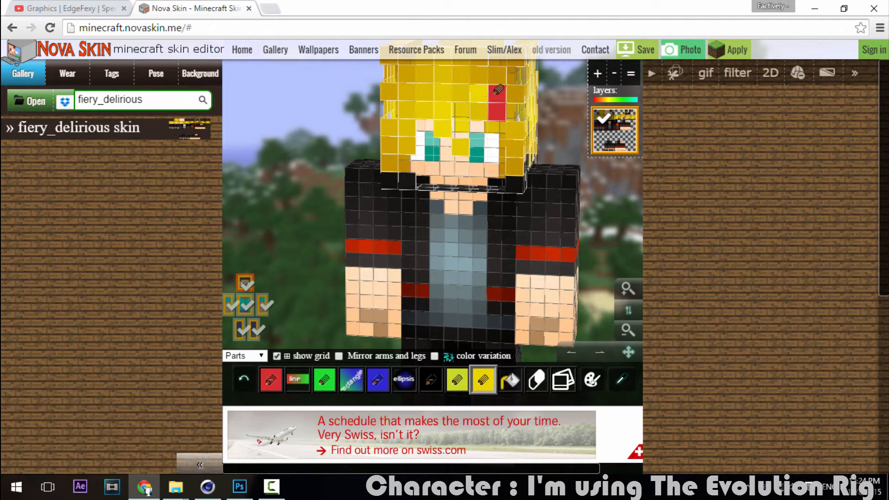
Undo the first hair strokes, enable color variation, and repaint the red patch in the hair with sampled yellow.
left_click(244, 384)
left_click(243, 385)
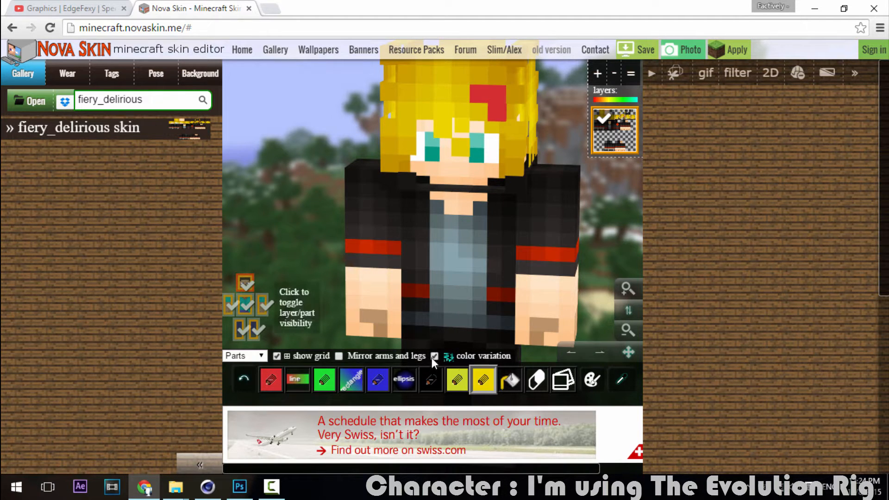
left_click(434, 355)
left_click_drag(485, 90, 504, 103)
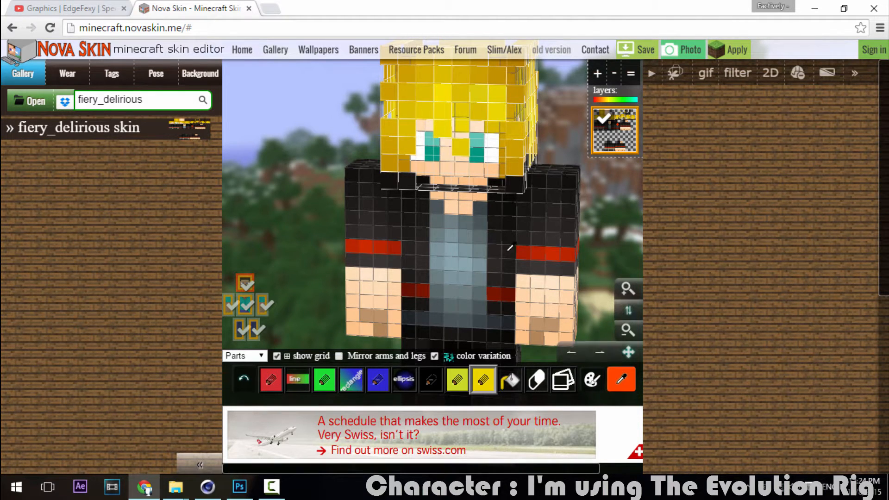
left_click_drag(483, 90, 502, 105)
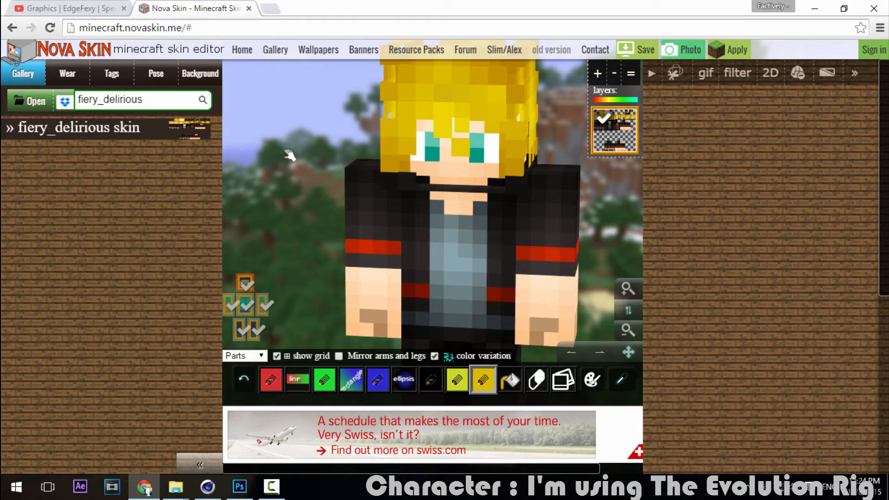
Save the edited skin image as download.png in the Downloads folder.
left_click(631, 72)
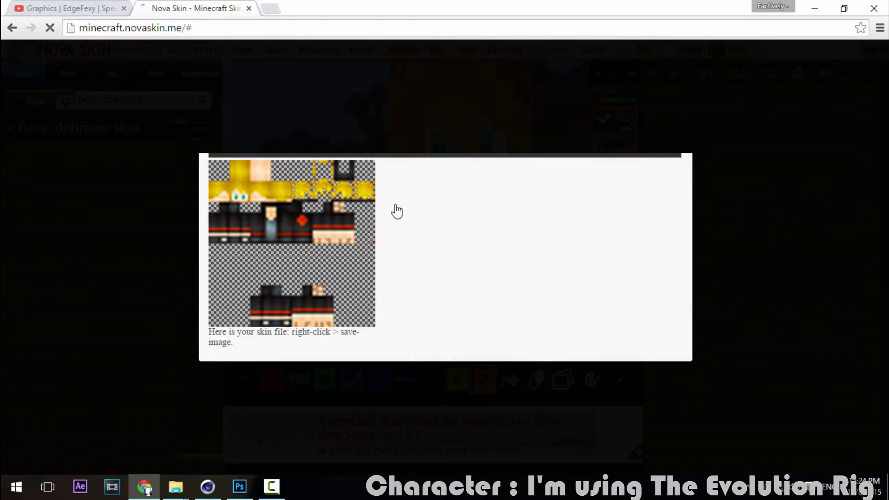
right_click(295, 194)
left_click(319, 203)
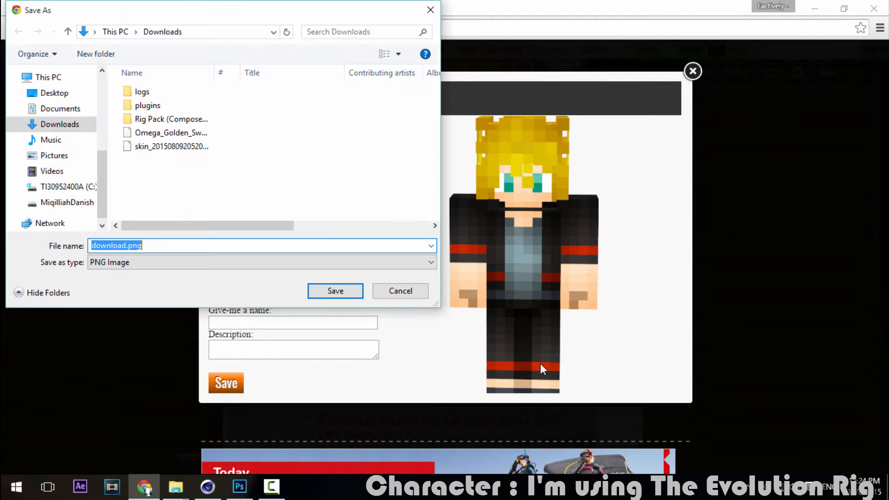
left_click(334, 298)
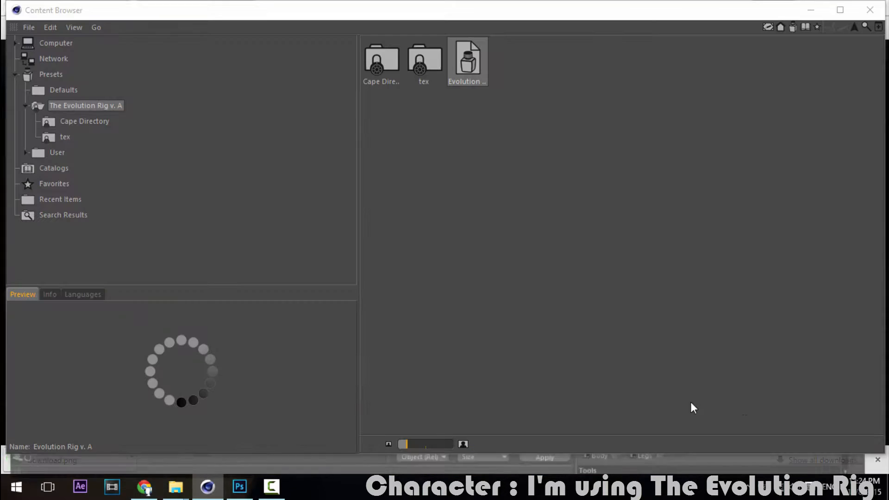
Switch to Cinema 4D and assign the downloaded download.png as the Skin of Evolution Rig v. A.
left_click(811, 10)
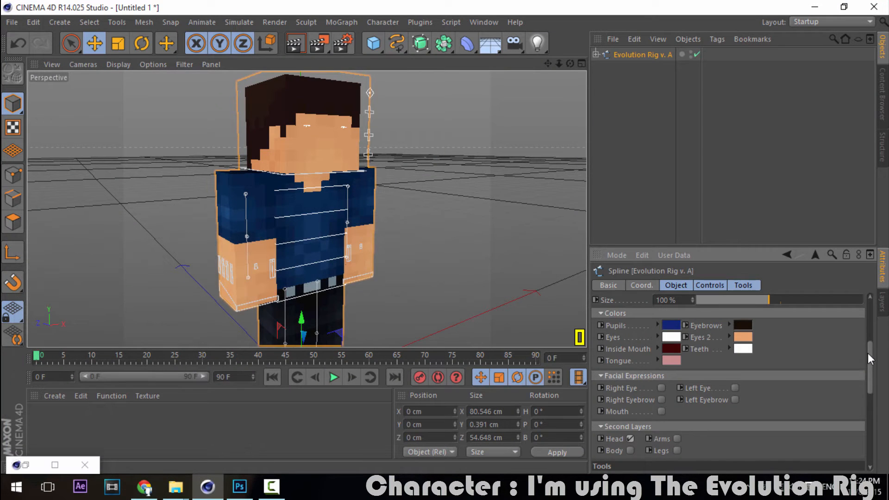
left_click_drag(868, 353, 873, 304)
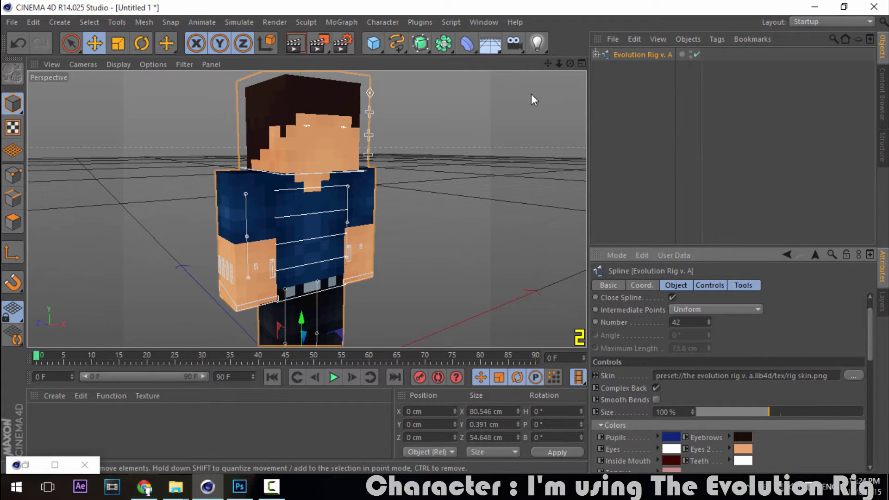
left_click(145, 486)
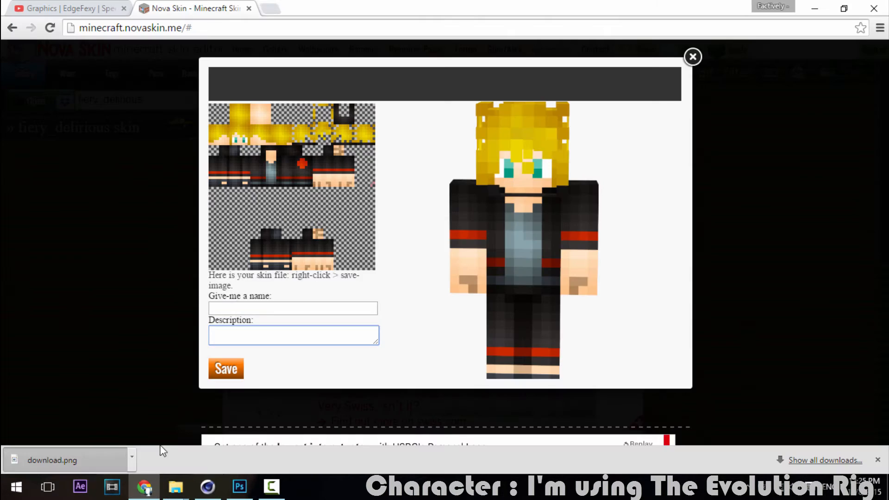
left_click_drag(204, 489, 749, 373)
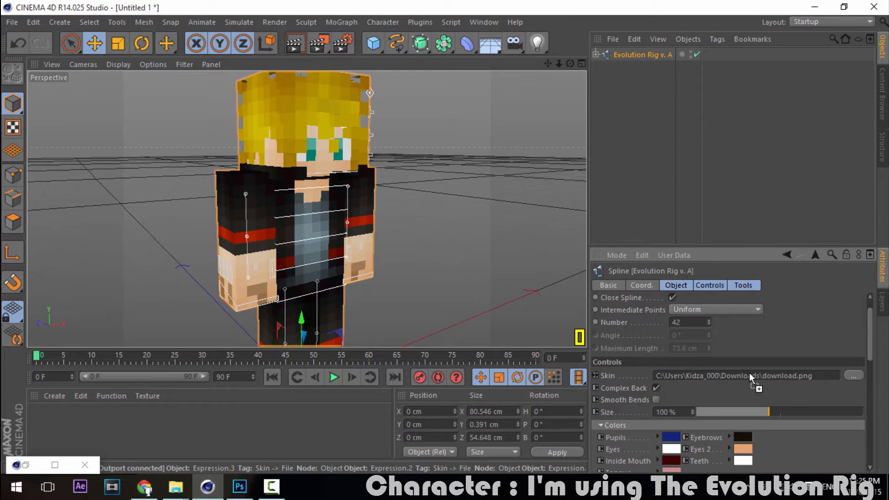
Turn the rig's Head second layer off and back on to compare the hair.
scroll(383, 153, "down", 2)
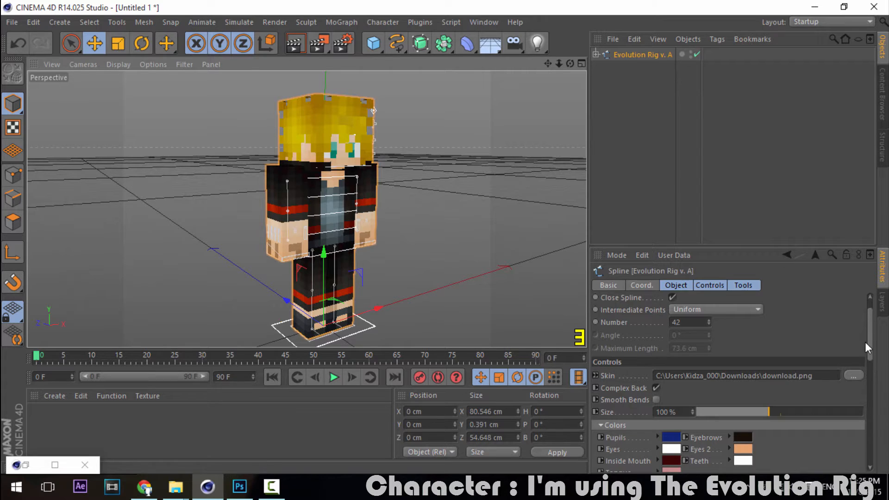
left_click_drag(869, 350, 867, 388)
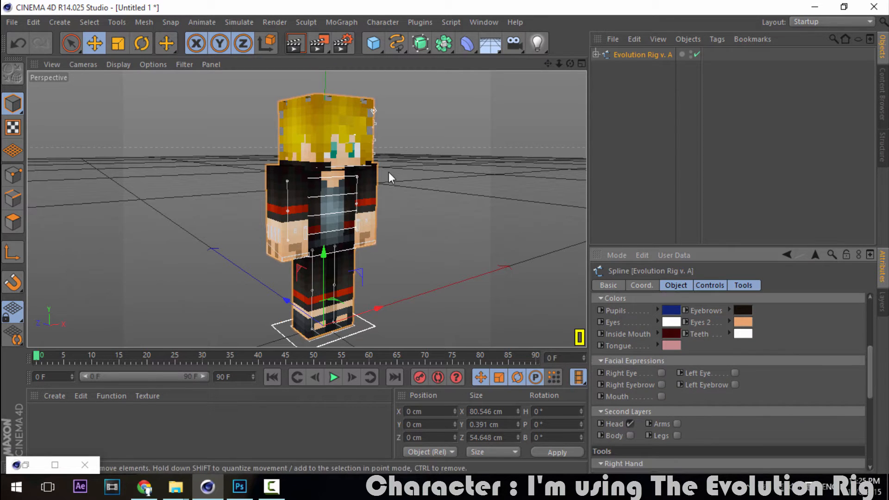
left_click(630, 423)
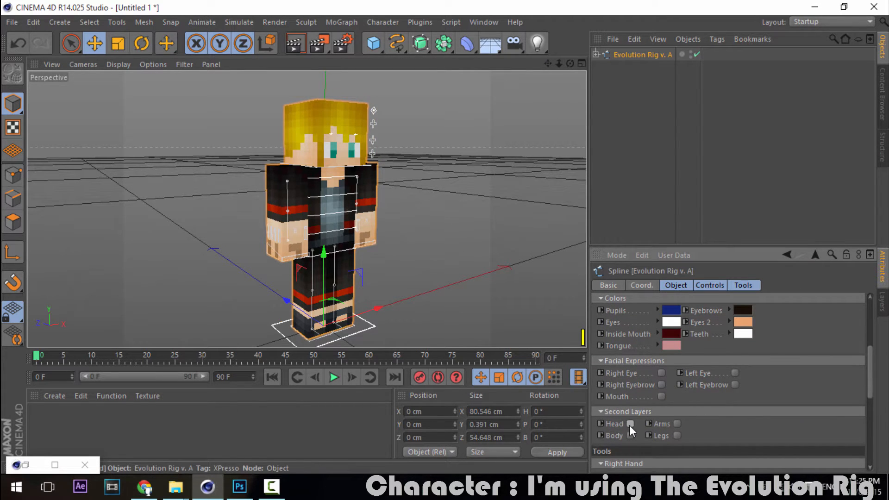
left_click(630, 424)
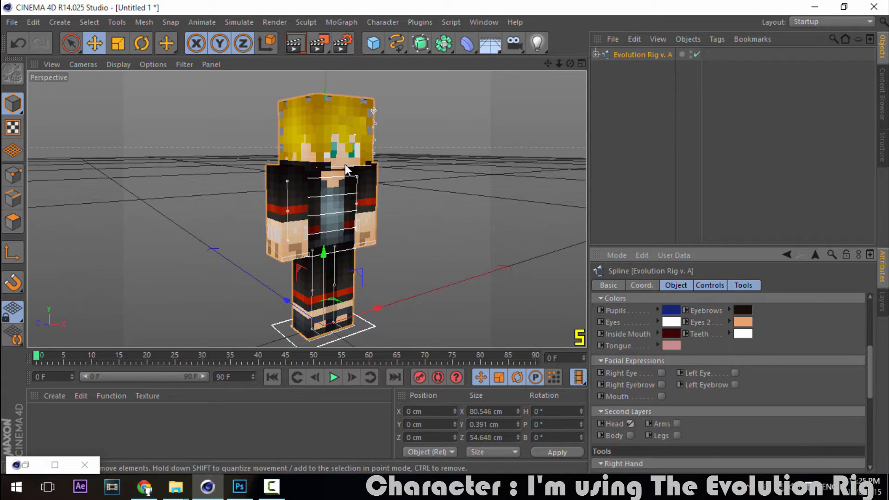
Raise the character's right hand control about 17 cm and bring it forward about 35 cm.
scroll(345, 165, "up", 2)
scroll(376, 174, "down", 1)
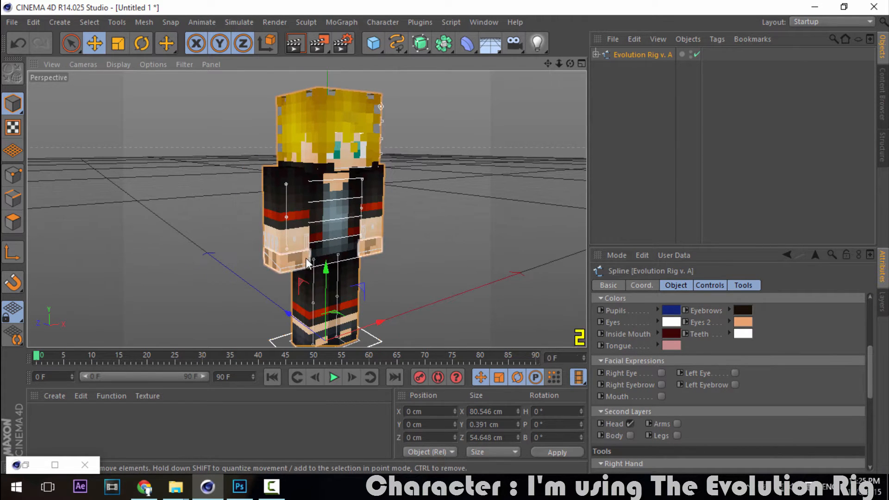
left_click(306, 263)
left_click_drag(306, 263, 291, 195)
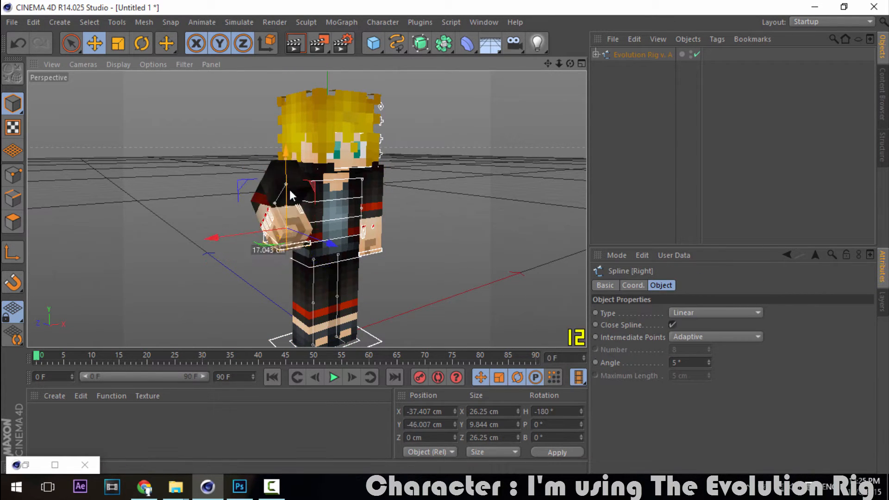
left_click_drag(329, 244, 360, 254)
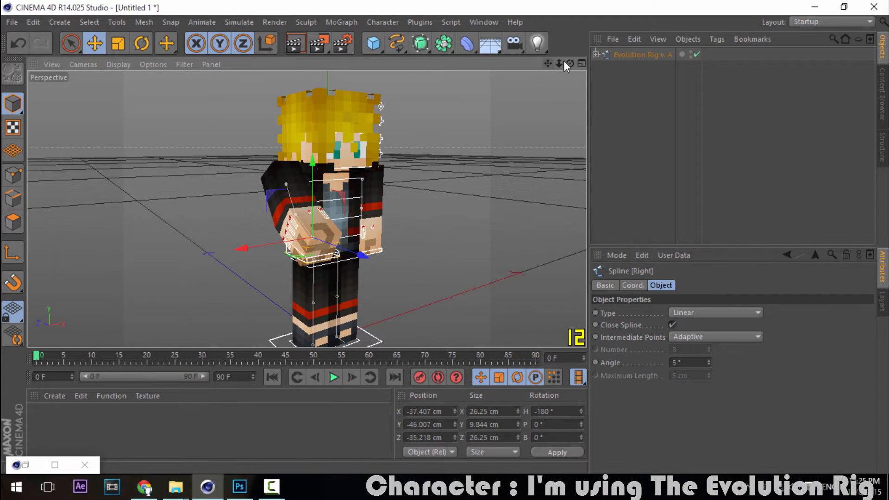
Raise the left hand control about 15 cm, moving it about 9 cm outward and 10 cm forward.
left_click_drag(570, 64, 500, 66)
left_click(432, 285)
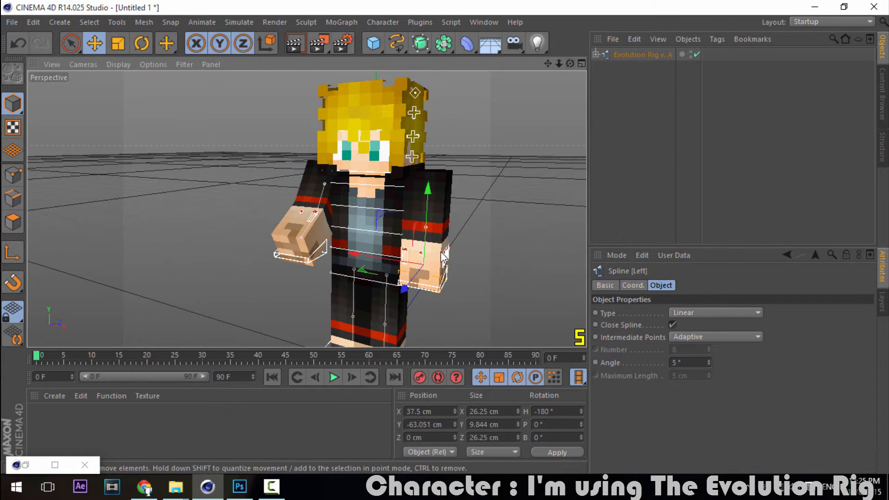
left_click_drag(429, 222, 435, 189)
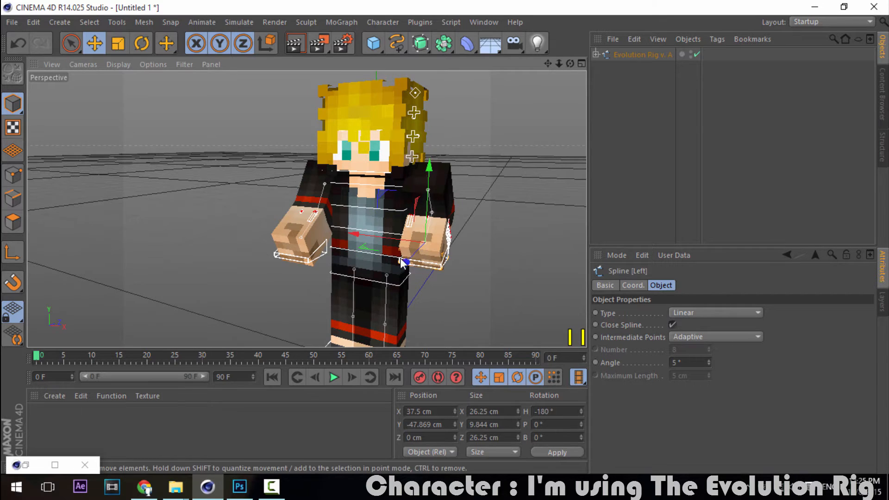
left_click_drag(402, 259, 404, 250)
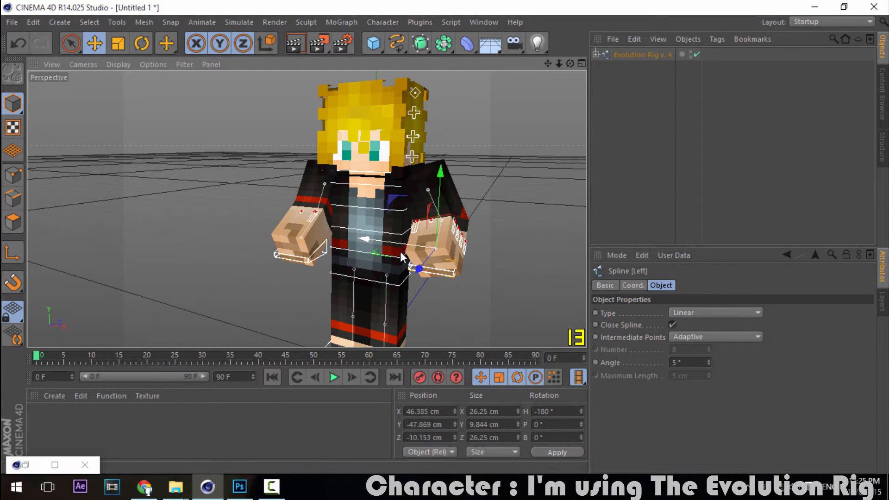
Reposition the Right Foot and Left Foot controls so the legs spread and bend into a stepping stance.
scroll(401, 252, "down", 4)
left_click_drag(548, 63, 524, 10)
scroll(385, 180, "up", 1)
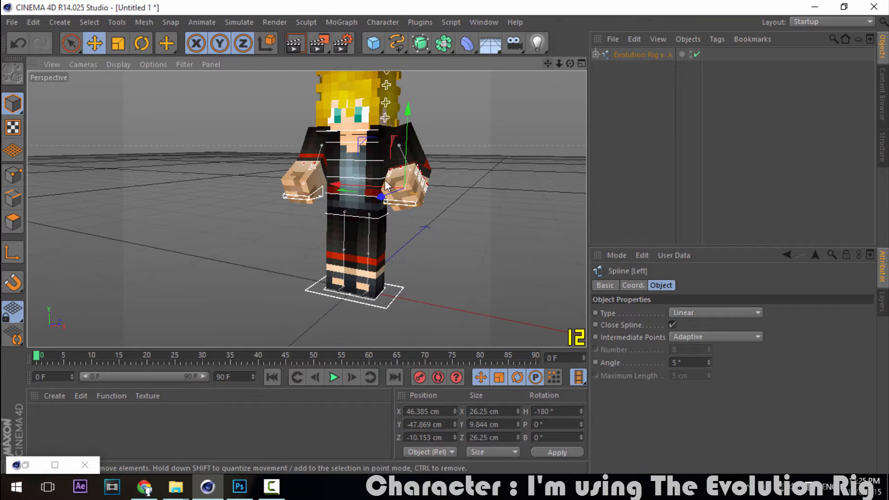
scroll(354, 279, "up", 4)
left_click(326, 296)
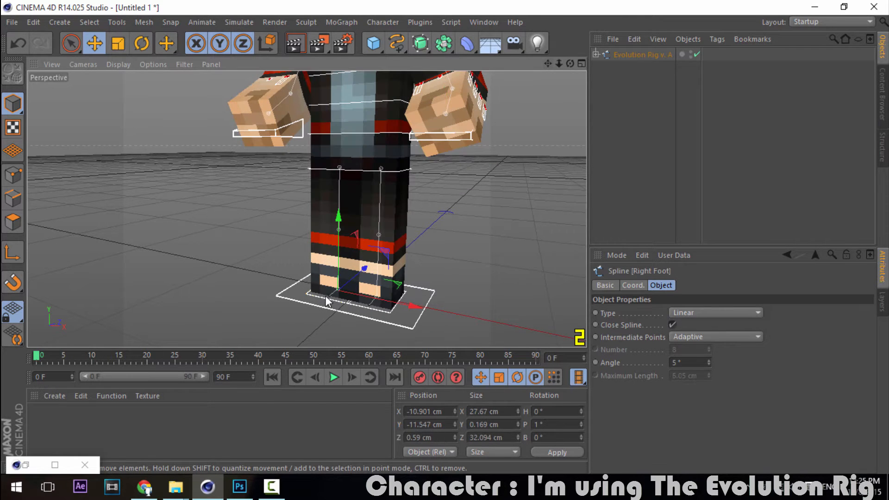
scroll(317, 294, "up", 6)
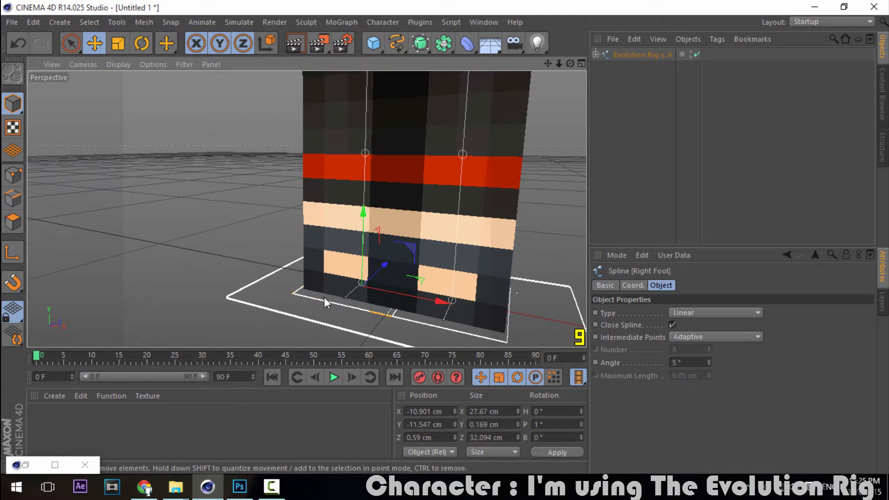
left_click(534, 154)
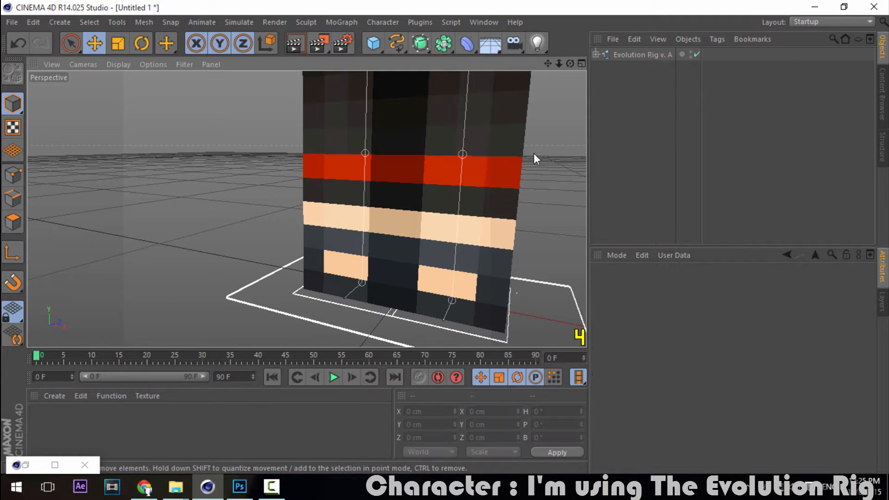
scroll(518, 189, "down", 4)
left_click(429, 243)
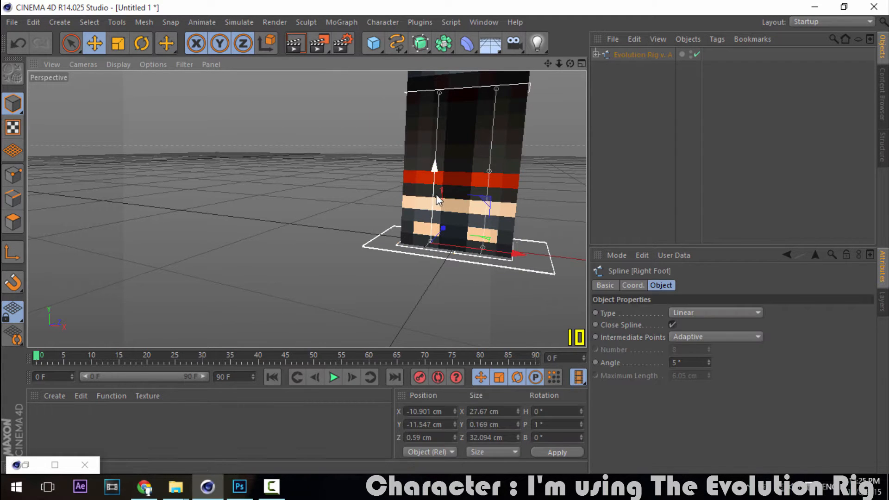
left_click_drag(432, 237, 562, 230)
left_click(493, 254)
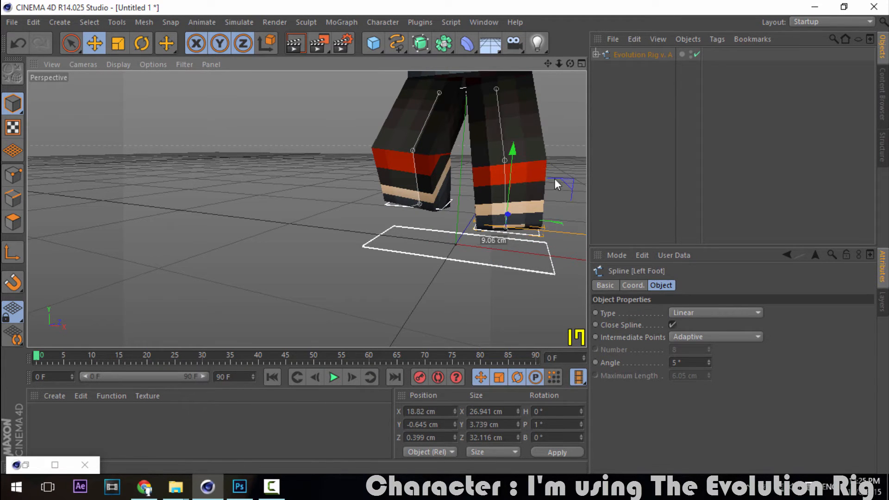
Rotate the character's head control to a heading of -105.2° and a bank of -82.402°.
left_click_drag(548, 63, 532, 74)
left_click(449, 97)
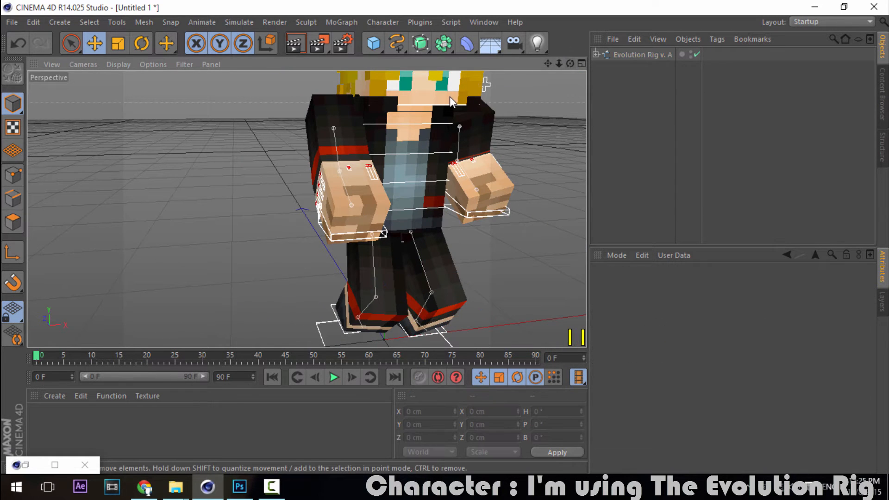
left_click(154, 39)
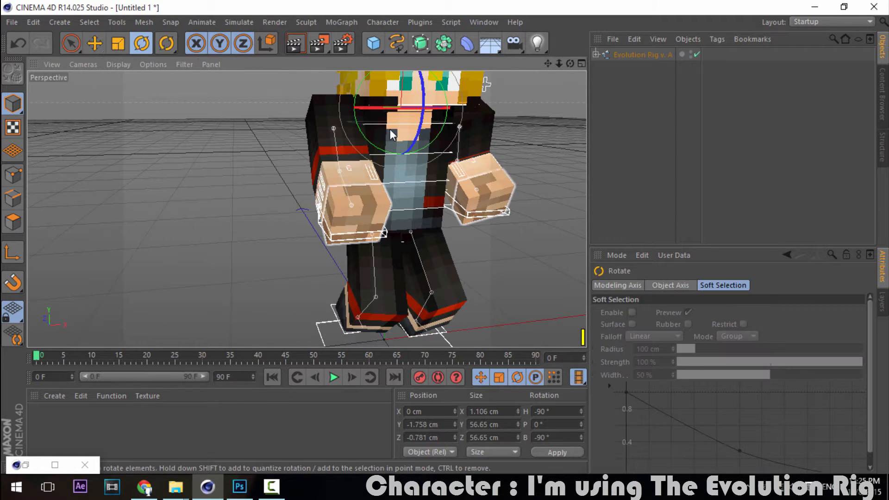
left_click_drag(389, 106, 410, 99)
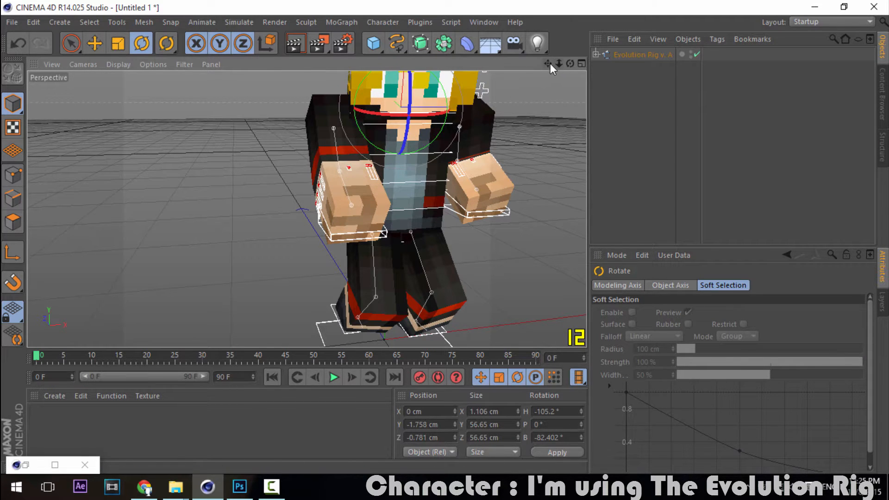
Equip the rig's right hand with the diamond sword by setting its Sword value to 2.
left_click_drag(550, 63, 481, 84)
left_click_drag(571, 63, 593, 45)
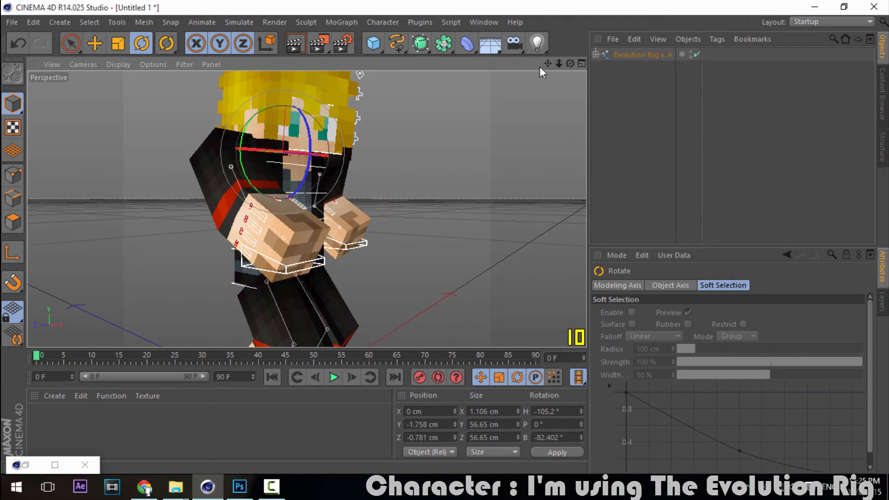
left_click_drag(546, 66, 519, 87)
left_click(622, 79)
left_click(634, 54)
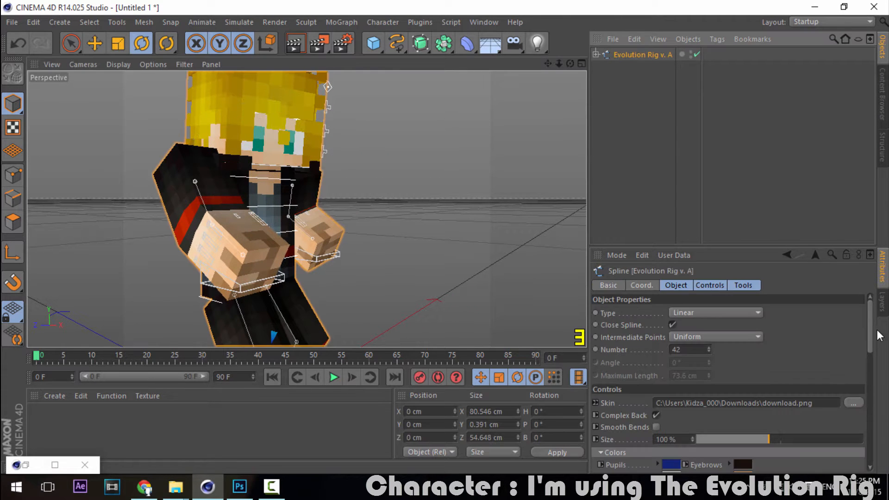
left_click_drag(871, 327, 863, 407)
left_click(719, 337)
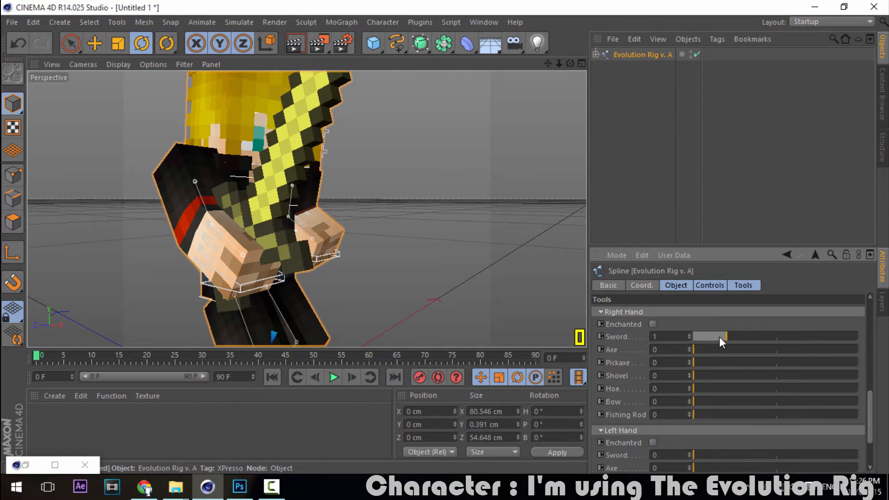
left_click(719, 337)
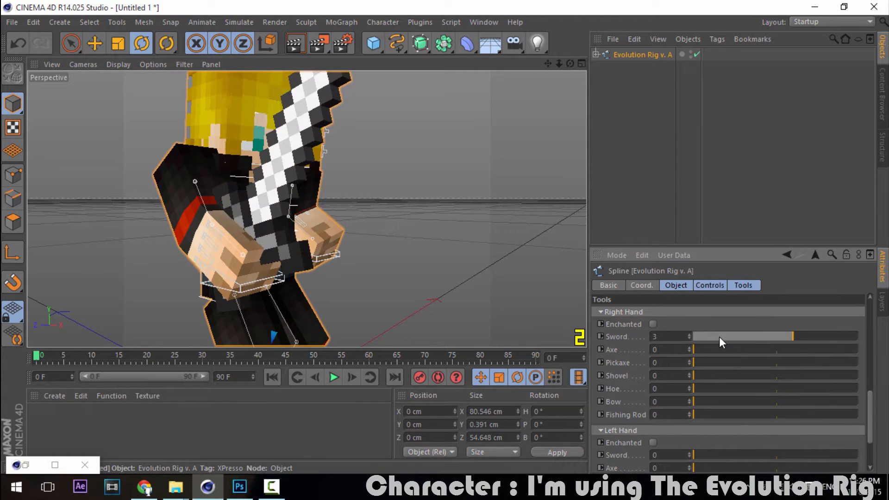
Lower the right hand control about 8 cm and pull it back about 15 cm.
left_click(549, 67)
left_click_drag(547, 66, 500, 99)
scroll(486, 99, "down", 6)
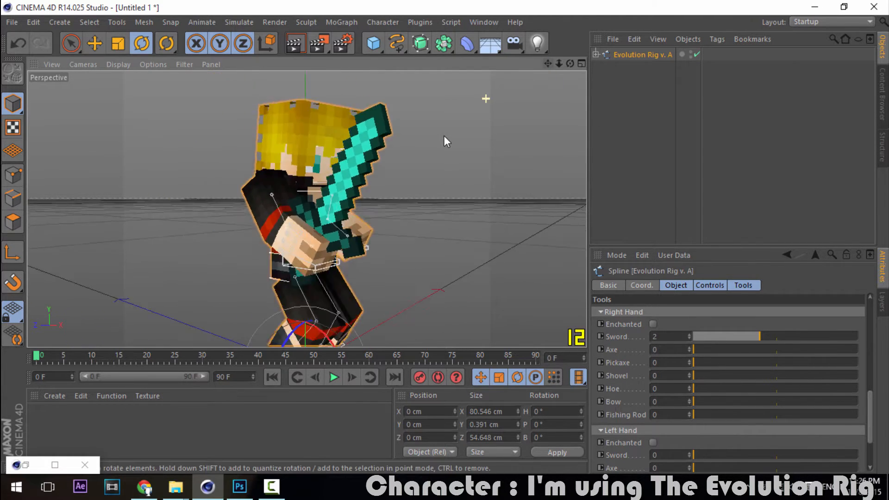
left_click(364, 191)
scroll(365, 191, "up", 3)
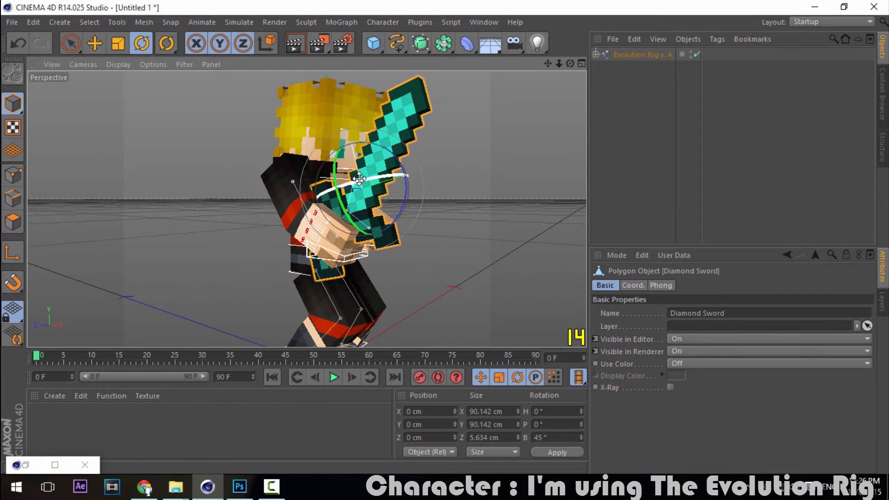
left_click(93, 43)
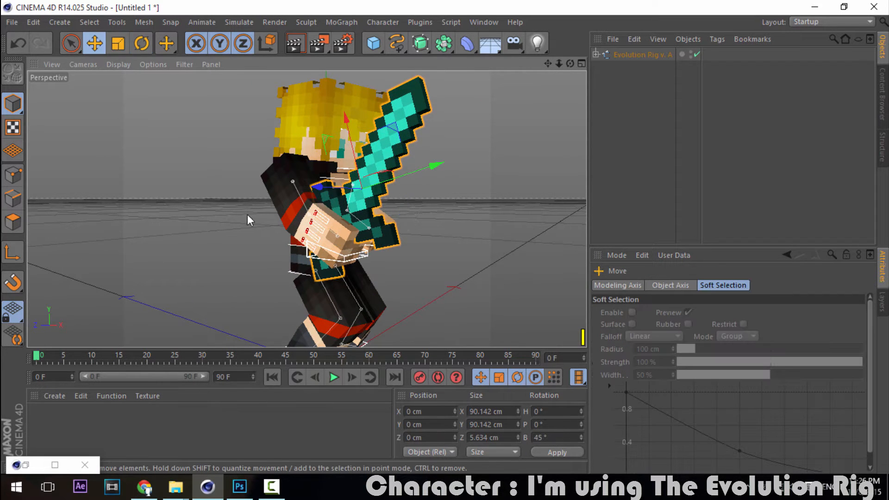
left_click(336, 258)
left_click_drag(570, 63, 372, 235)
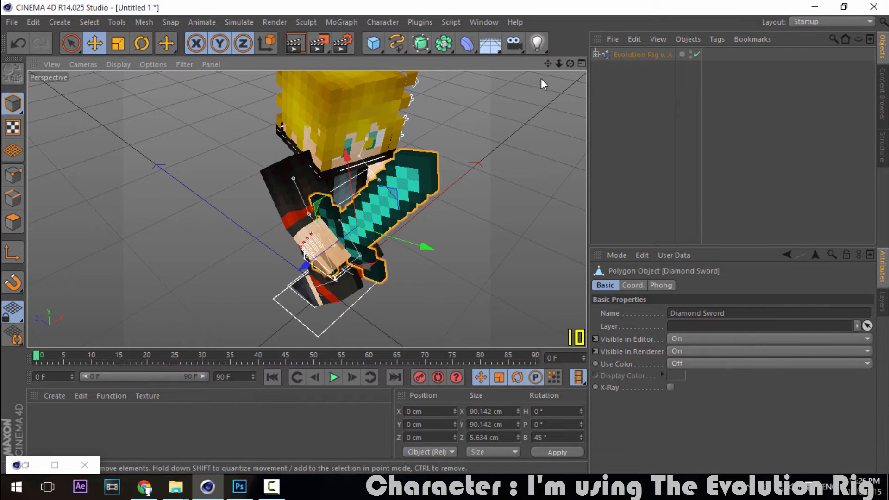
left_click_drag(549, 64, 329, 227)
left_click(326, 226)
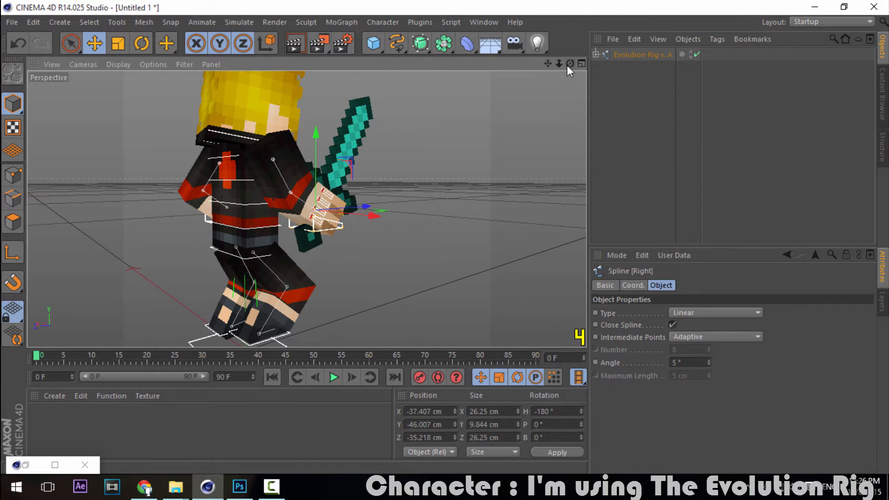
left_click_drag(569, 64, 547, 74)
left_click_drag(341, 170, 337, 181)
left_click_drag(355, 217, 336, 205)
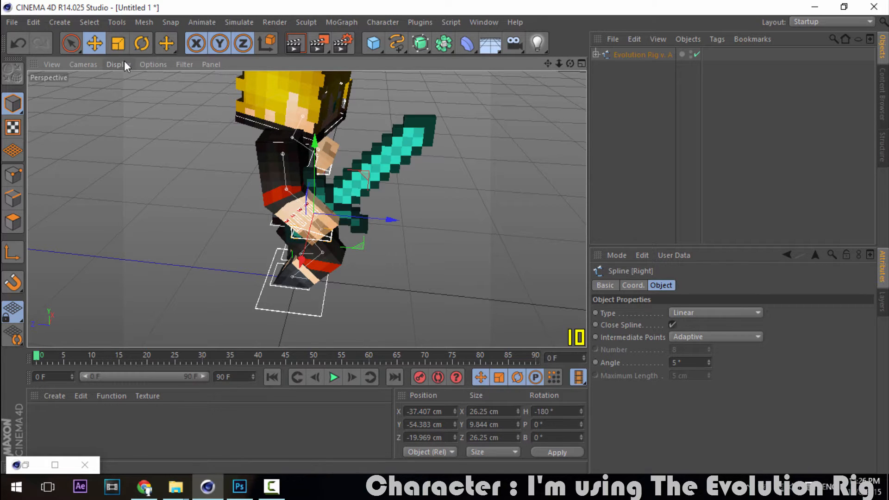
Rotate the right hand control to a bank of 41.049°.
left_click(139, 43)
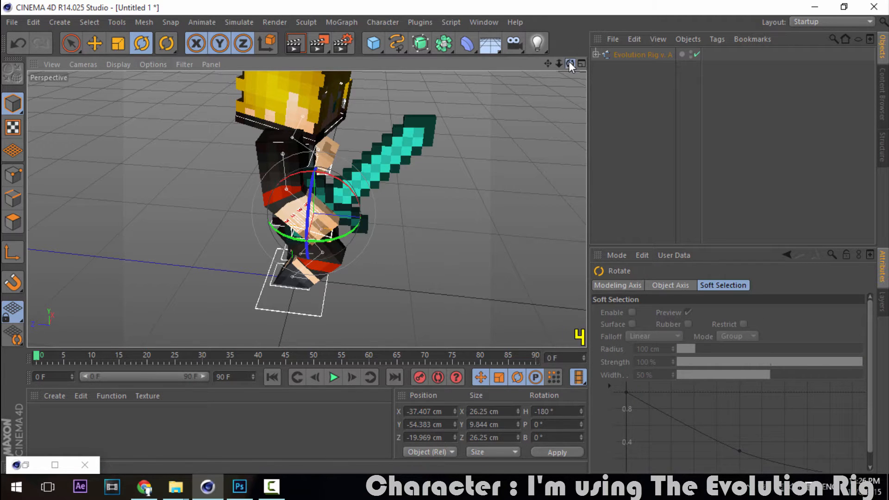
left_click_drag(570, 63, 523, 56)
left_click_drag(365, 200, 344, 180)
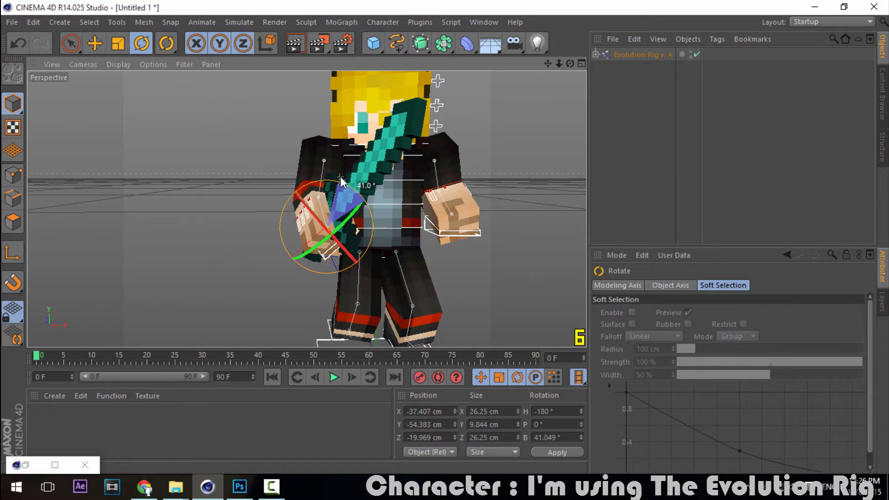
mouse_move(571, 65)
left_mouse_down()
mouse_move(524, 77)
mouse_move(580, 64)
left_mouse_up()
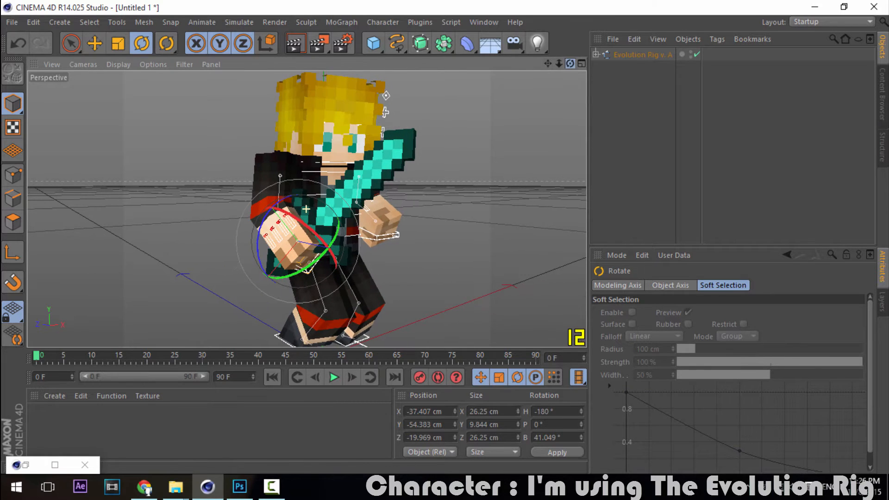
Move the left hand control about 14 cm outward, 9 cm up and 13 cm forward.
left_click(389, 236)
key("e")
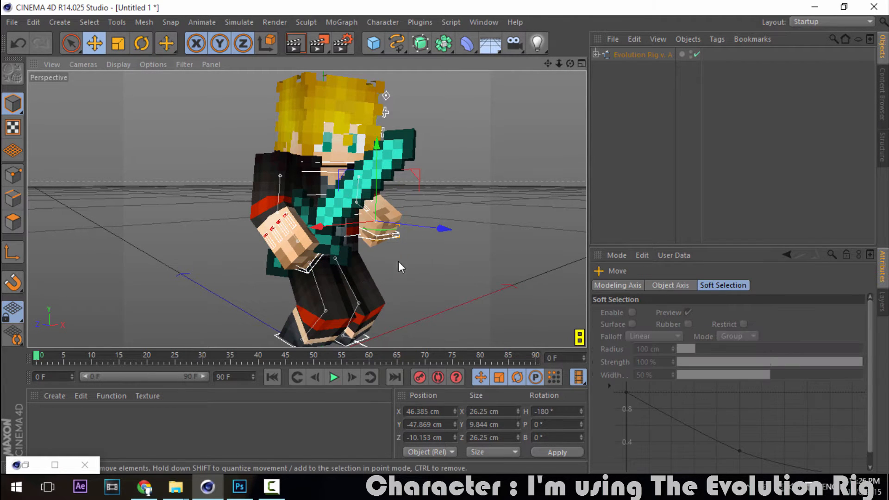
left_click_drag(399, 253, 393, 219)
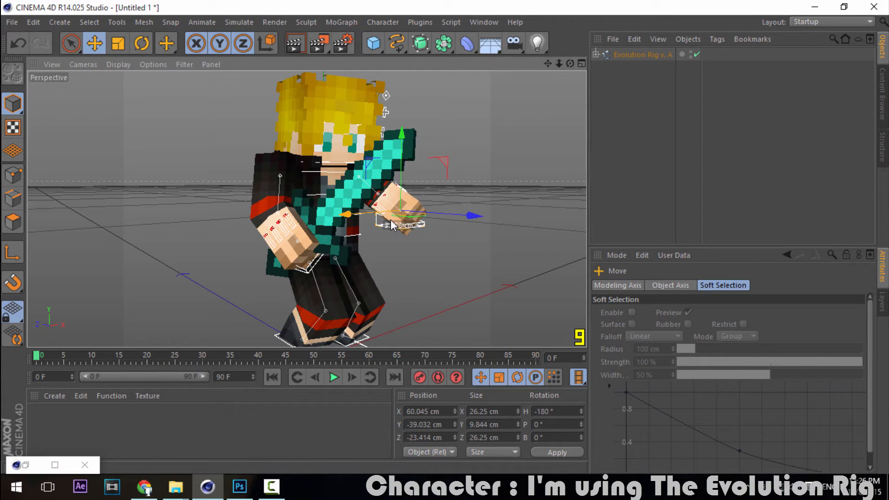
Shift the right hand control about 7 cm inward, 2 cm up and 5 cm forward.
left_click(296, 256)
left_click(301, 243)
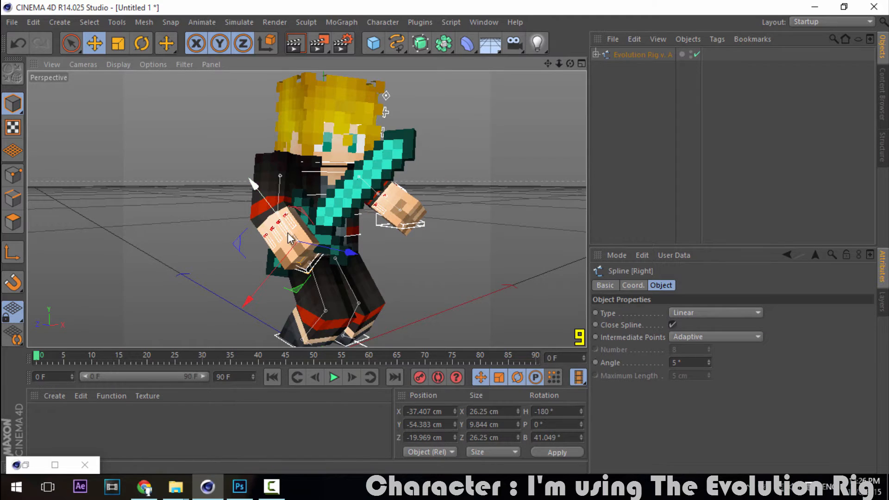
mouse_move(350, 214)
left_mouse_down()
mouse_move(361, 212)
mouse_move(357, 206)
left_mouse_up()
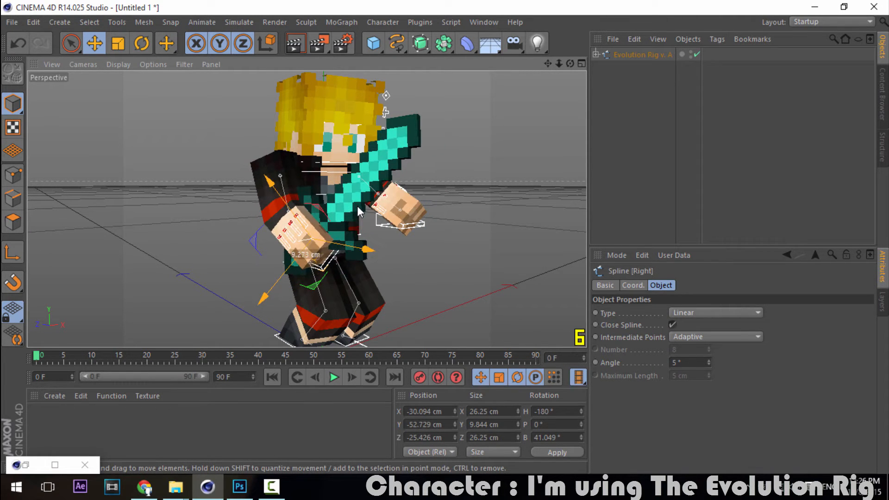
Remove the sword from the rig's right hand by setting its Sword value to 0.
left_click(683, 103)
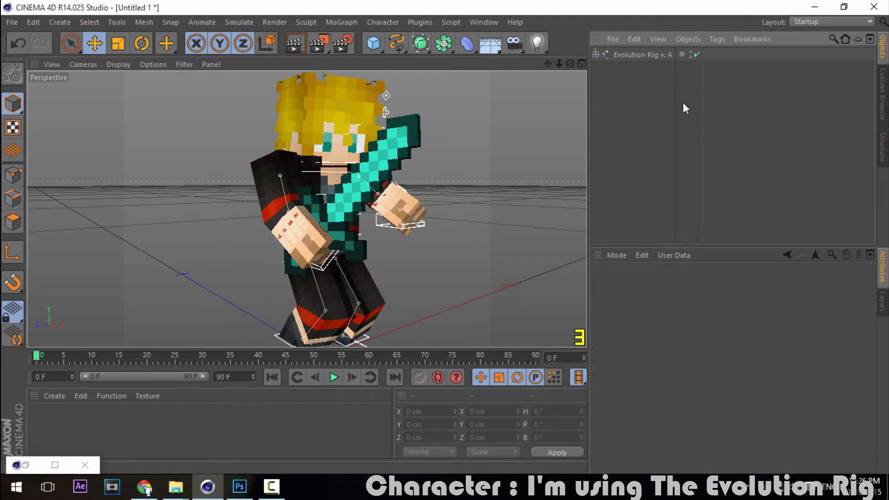
left_click(644, 54)
scroll(869, 317, "down", 10)
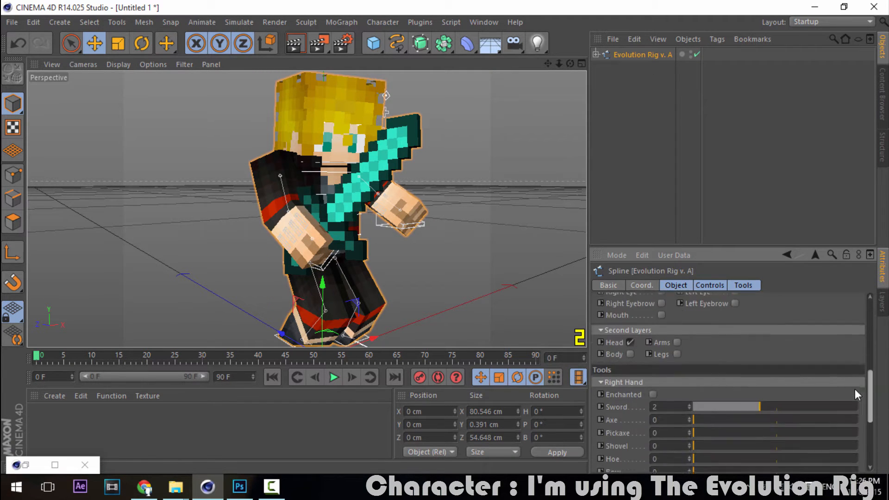
scroll(760, 363, "up", 3)
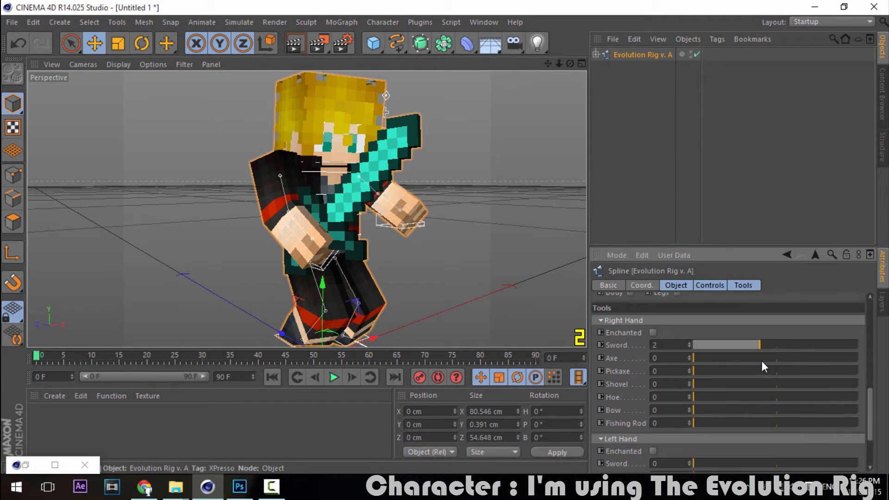
left_click_drag(749, 349, 701, 349)
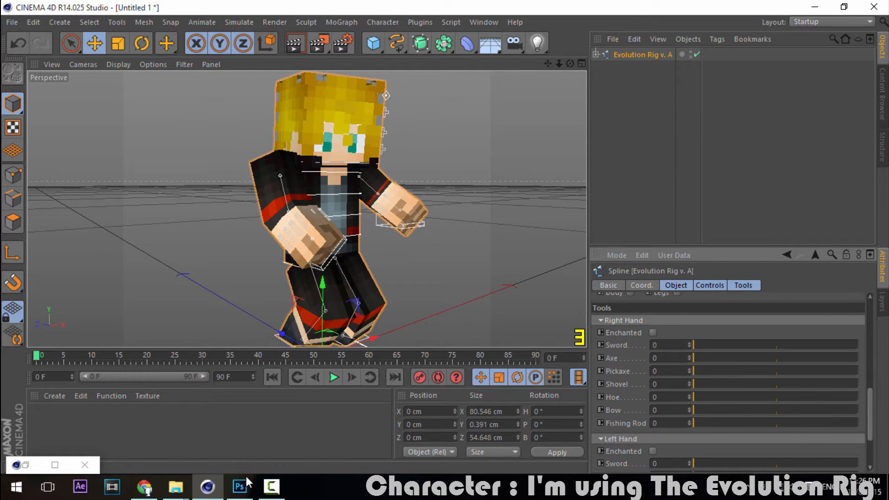
Load the weapon library Pack de 36 Armes - Warlords.lib4d from the The_Evolution_Rig folder into Cinema 4D.
mouse_move(167, 494)
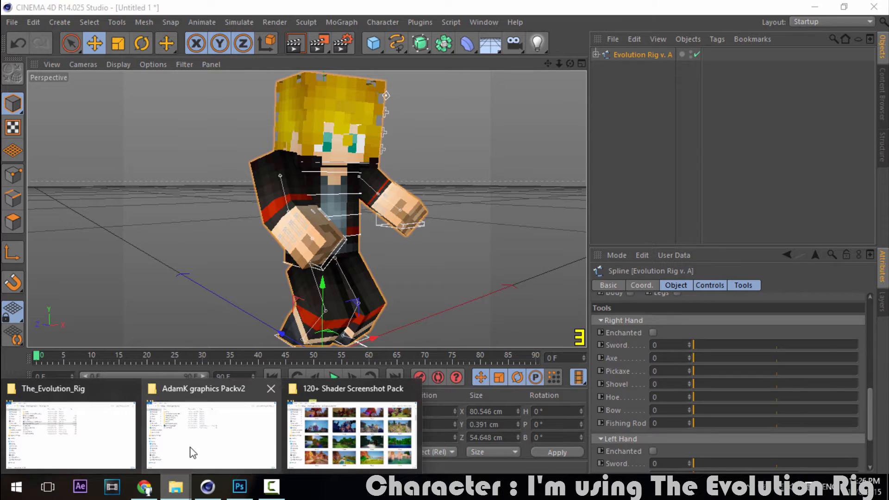
left_click(90, 438)
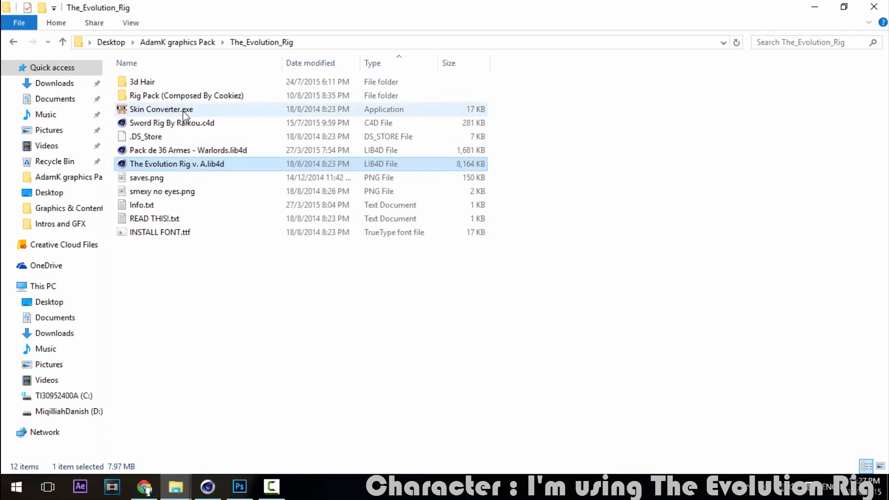
left_click_drag(174, 150, 236, 243)
left_click_drag(326, 291, 315, 277)
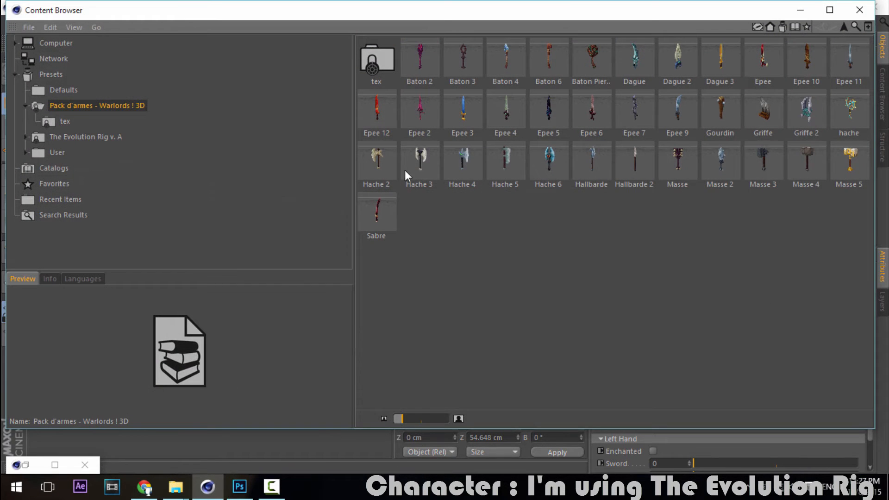
Preview the swords, daggers, axes and halberds in the Warlords weapon pack to compare candidate weapons.
left_click(434, 164)
left_click(469, 147)
left_click(464, 113)
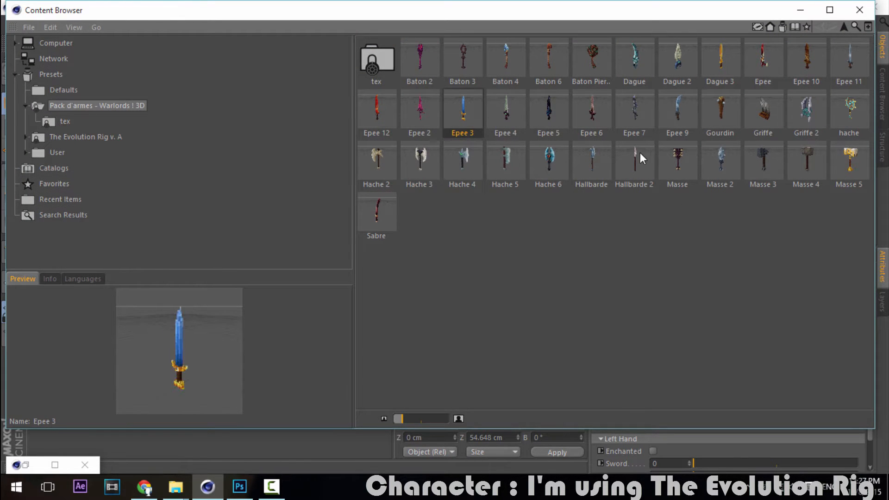
left_click(676, 117)
left_click(703, 54)
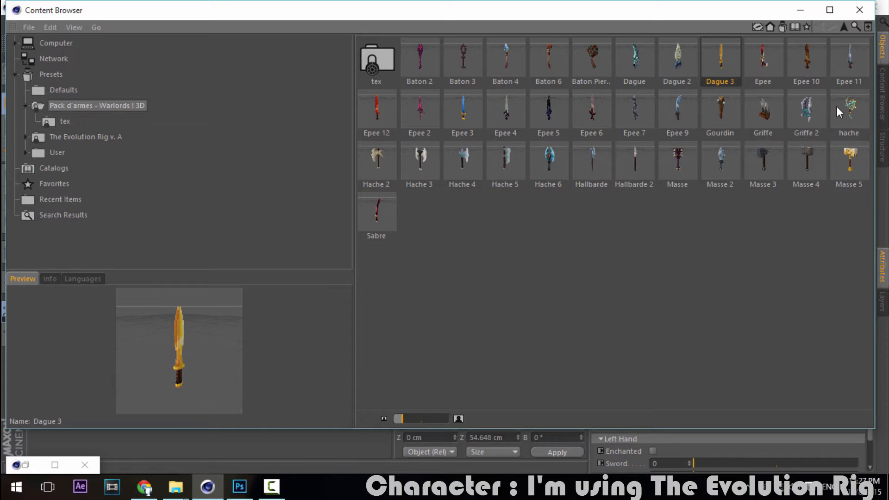
left_click(837, 55)
left_click(800, 56)
left_click(771, 57)
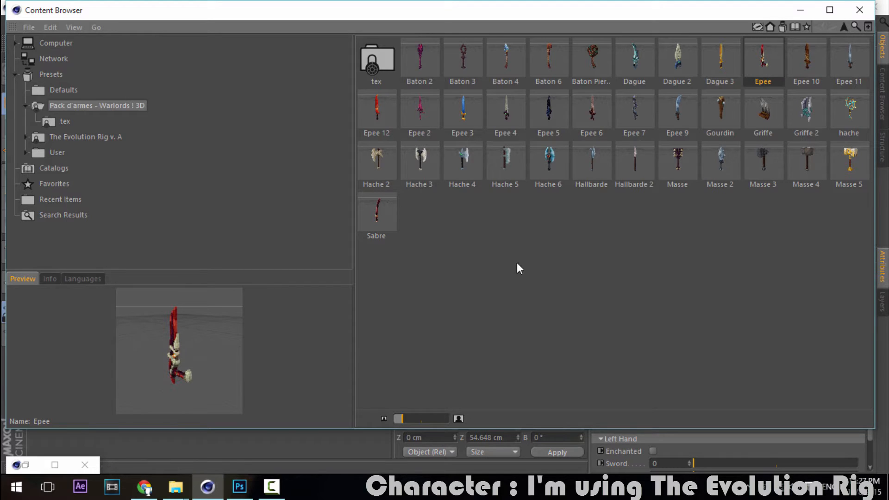
left_click(556, 157)
left_click(591, 157)
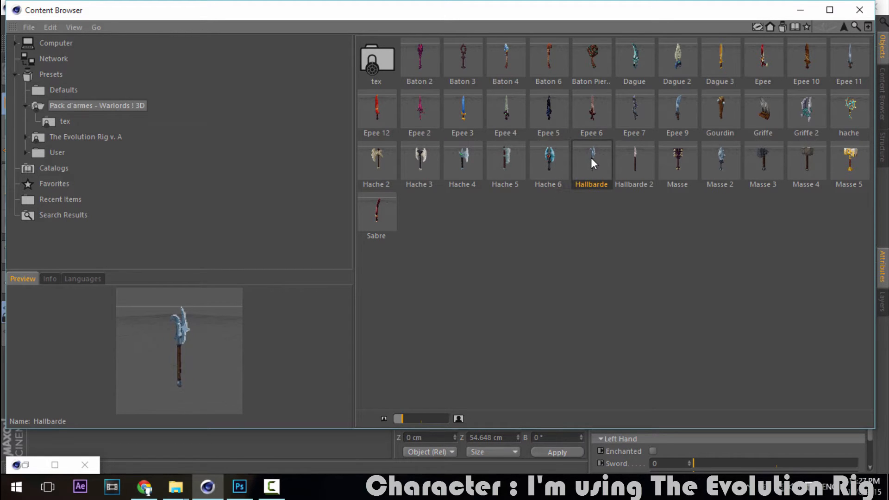
left_click(625, 161)
left_click(637, 110)
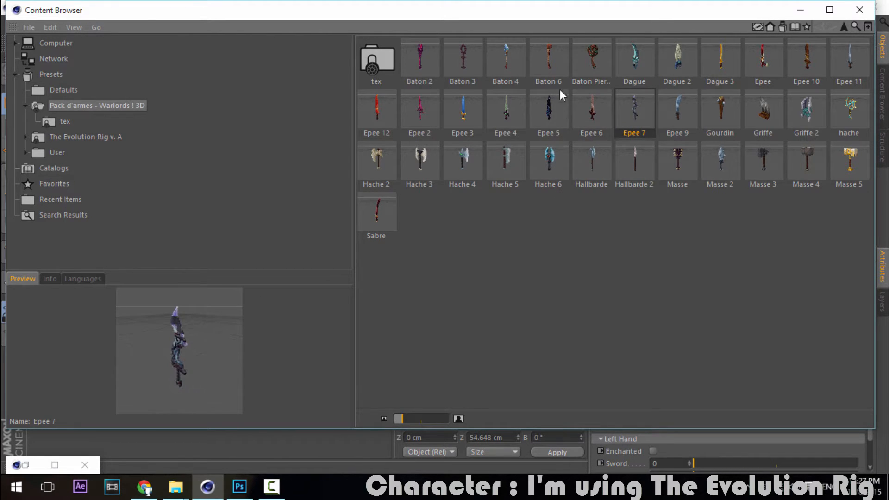
Add the Masse 5 hammer from the Warlords weapon pack to the character's scene.
left_click(827, 163)
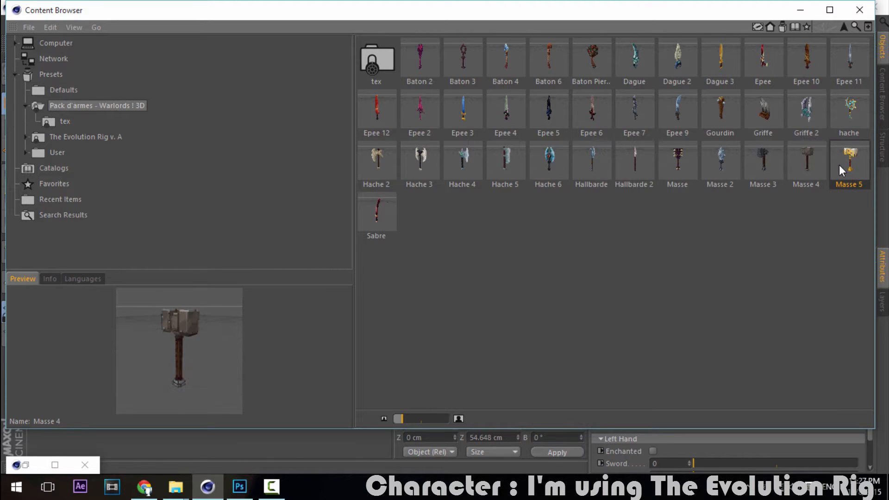
left_click(843, 164)
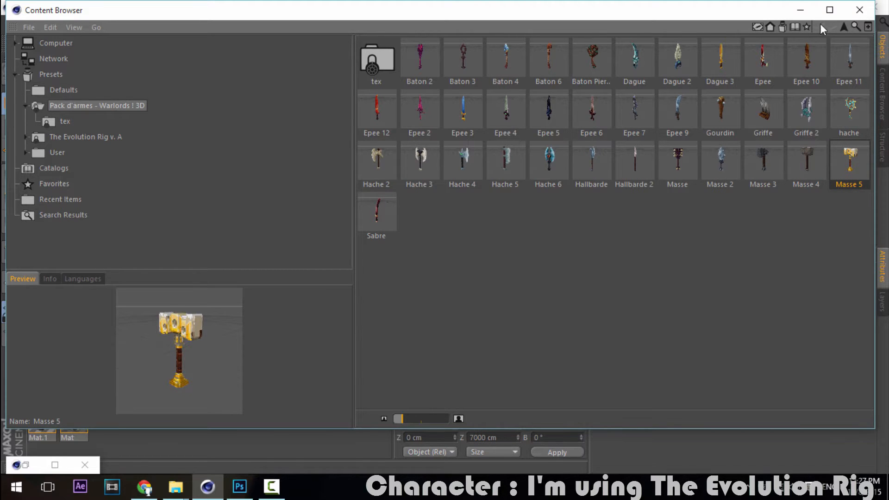
left_click(810, 10)
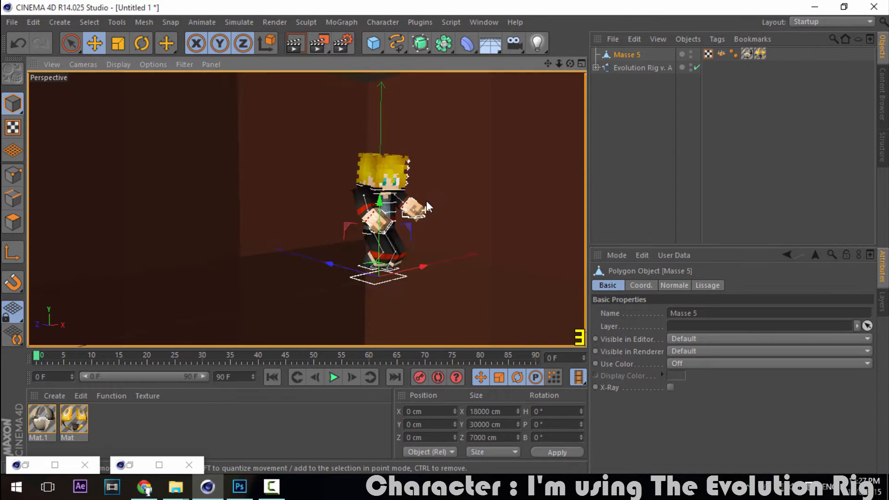
scroll(496, 141, "down", 3)
left_click_drag(548, 63, 348, 333)
scroll(349, 333, "down", 6)
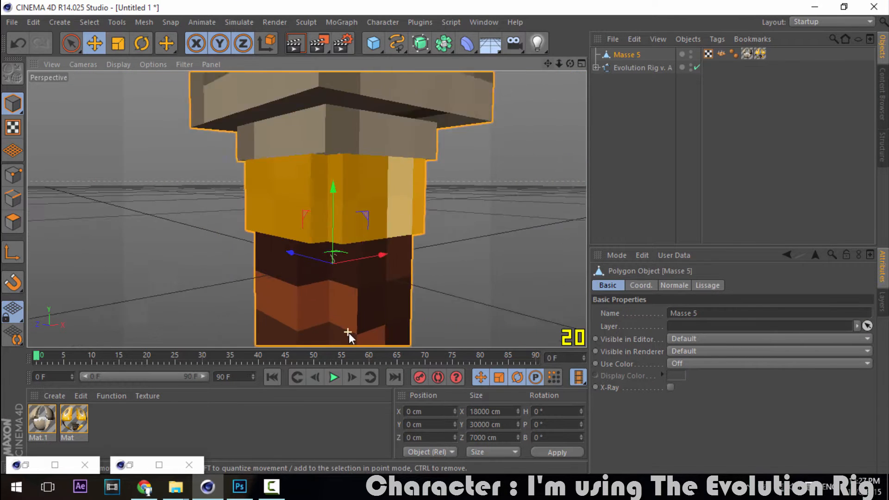
scroll(410, 263, "down", 8)
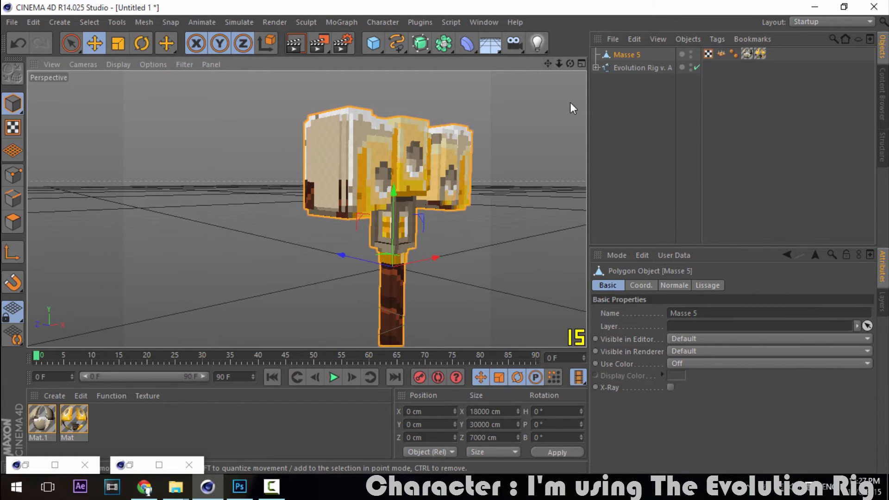
left_click_drag(552, 67, 308, 208)
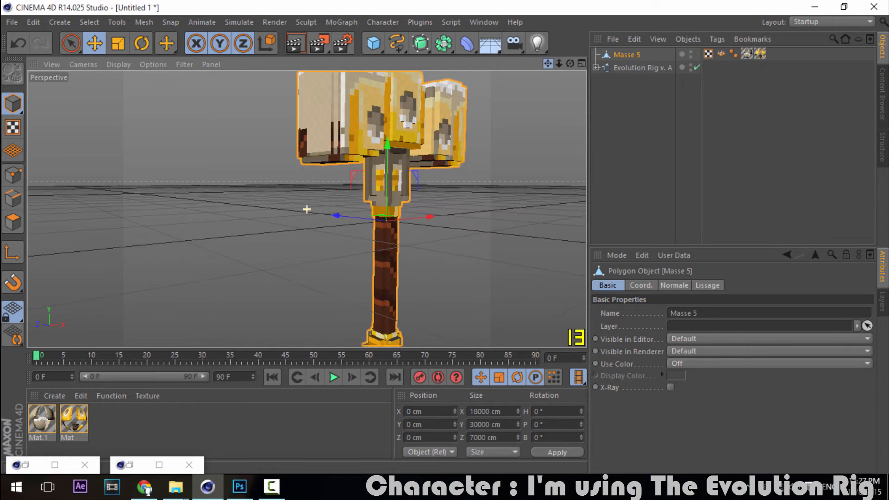
Scale the Masse 5 hammer down to about 733 × 1222 × 285 cm.
left_click(116, 46)
left_click_drag(306, 163, 51, 300)
left_click_drag(401, 149, 92, 287)
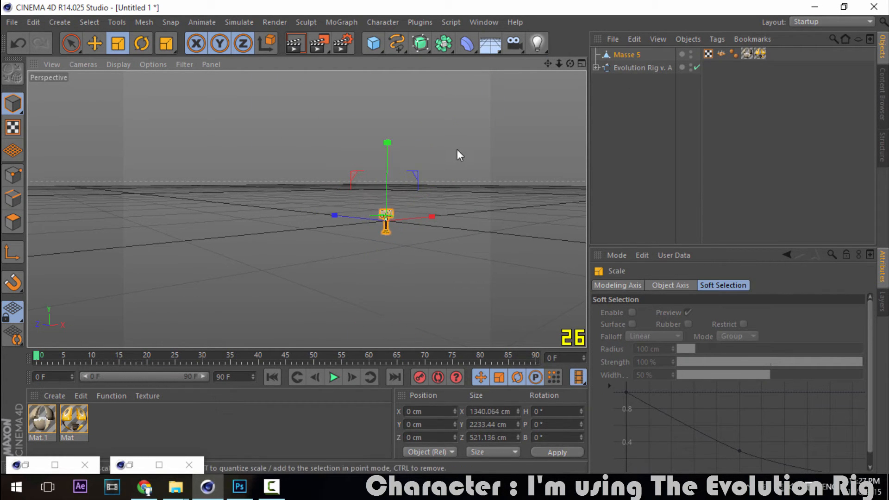
left_click_drag(470, 147, 285, 254)
Scale the hammer down to character size, about 65 × 109 × 25 cm.
right_click_drag(421, 217, 523, 215, "alt")
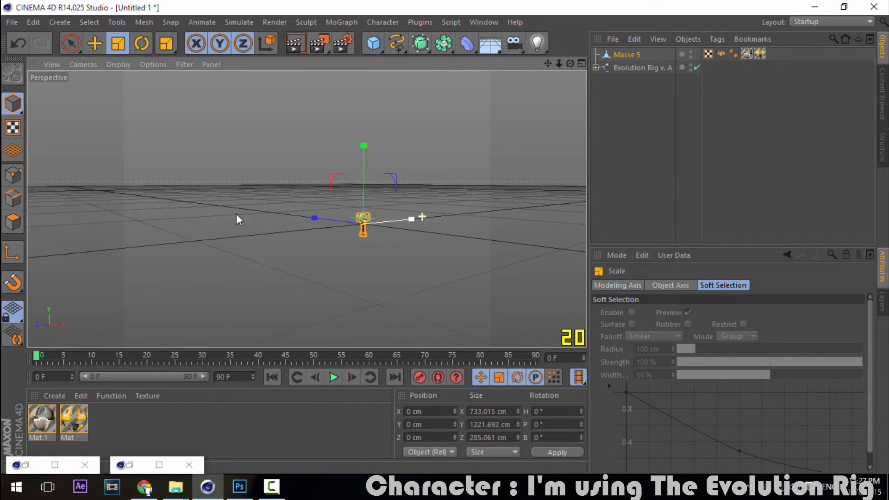
right_click_drag(236, 213, 346, 222, "alt")
right_click_drag(413, 232, 539, 222, "alt")
scroll(413, 232, "up", 2)
scroll(428, 221, "up", 6)
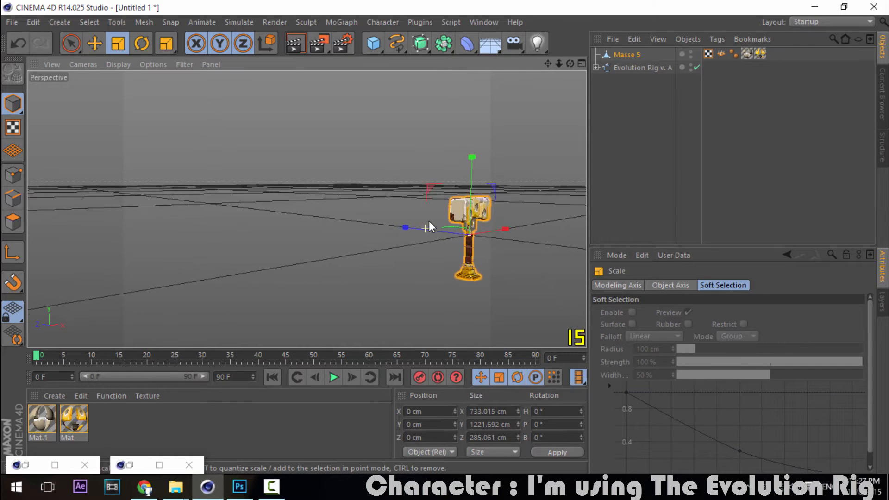
left_click(547, 63)
scroll(431, 234, "down", 4)
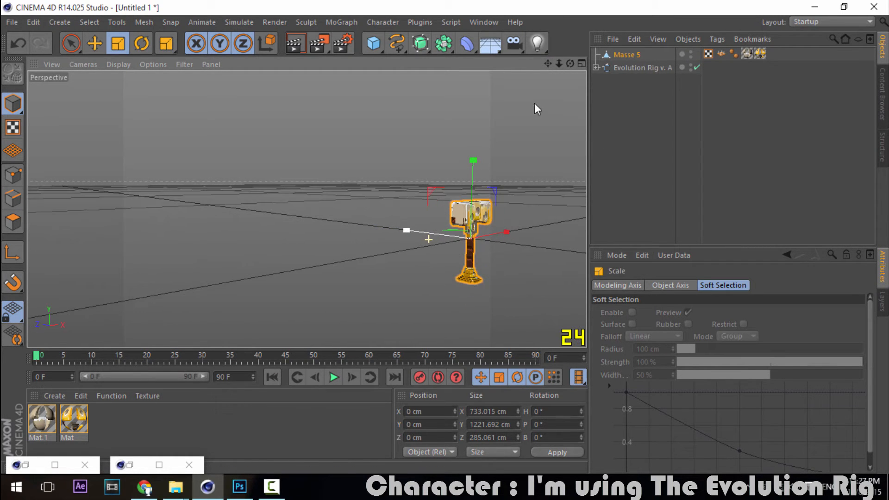
left_click_drag(548, 63, 420, 62)
scroll(354, 264, "up", 1)
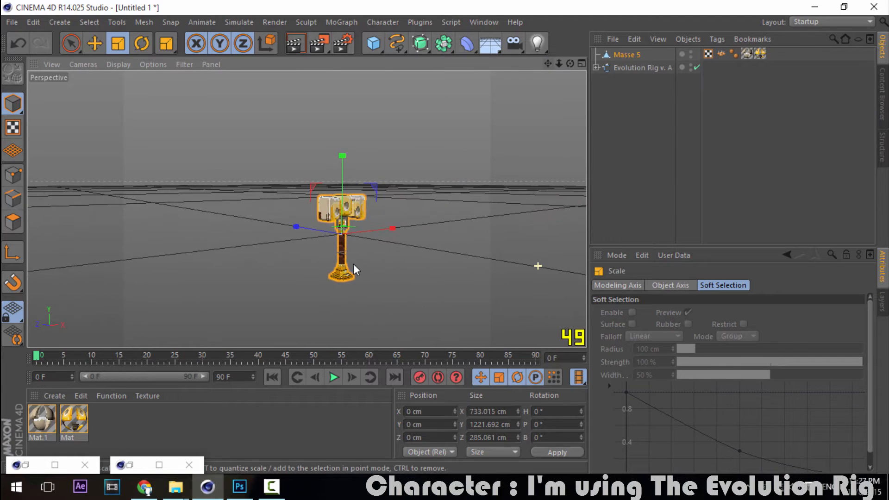
scroll(321, 218, "up", 3)
scroll(322, 218, "up", 8)
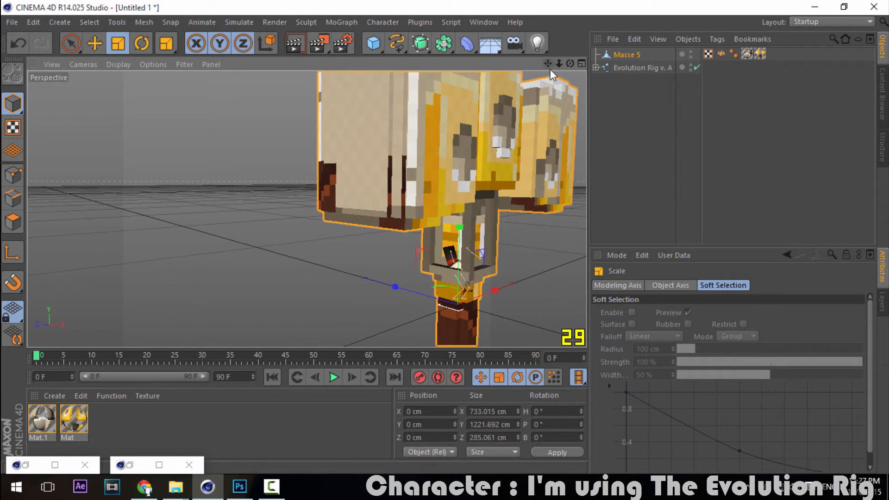
scroll(467, 219, "down", 10)
scroll(556, 196, "down", 1)
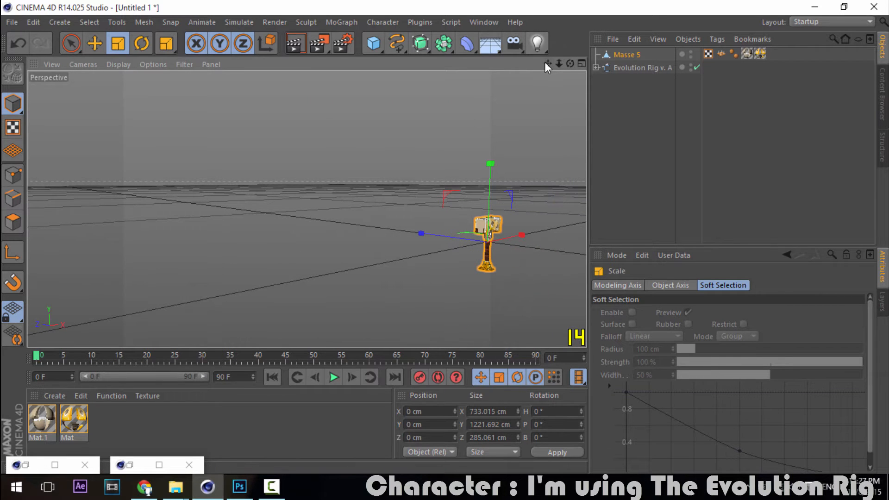
mouse_move(547, 63)
left_mouse_down()
mouse_move(410, 36)
mouse_move(554, 64)
mouse_move(538, 64)
mouse_move(612, 62)
mouse_move(558, 63)
left_mouse_up()
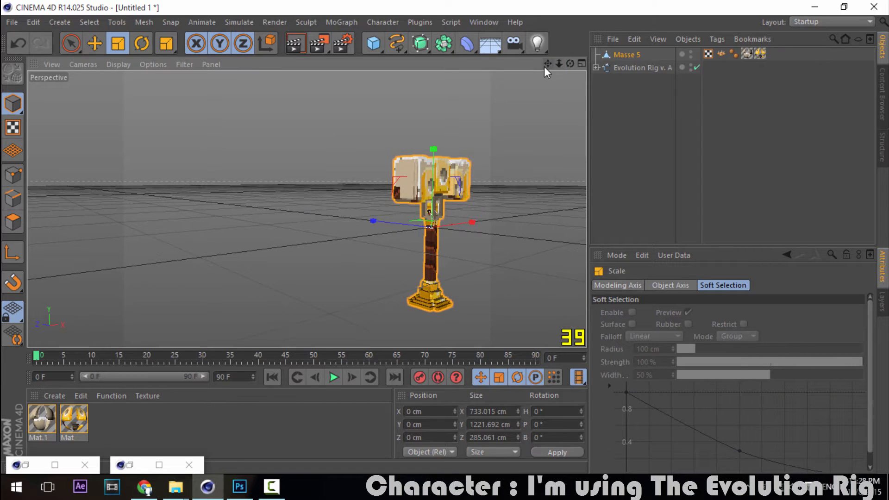
left_click(544, 66)
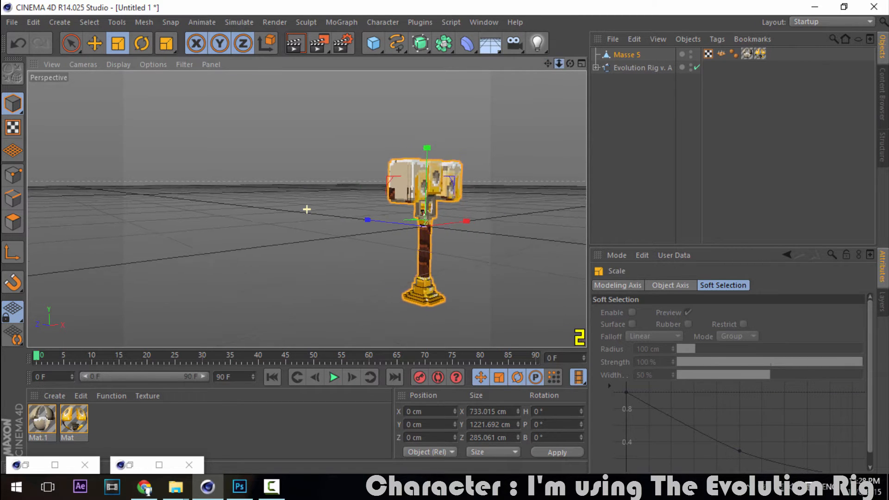
scroll(307, 208, "down", 3)
left_click_drag(548, 66, 528, 73)
scroll(318, 231, "up", 6)
scroll(317, 231, "up", 10)
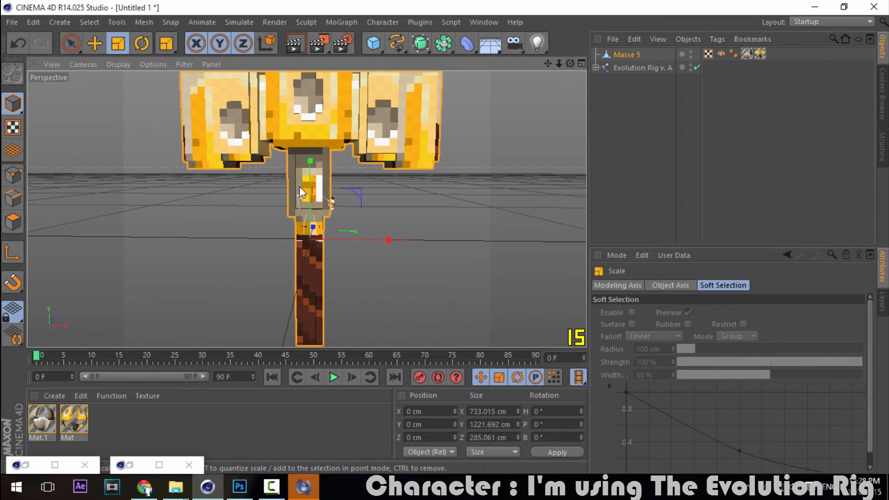
left_click(304, 487)
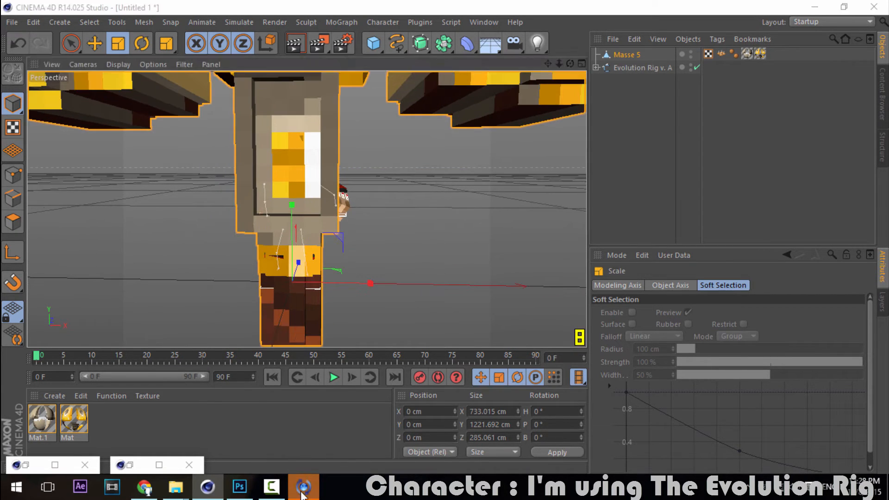
left_click(568, 68)
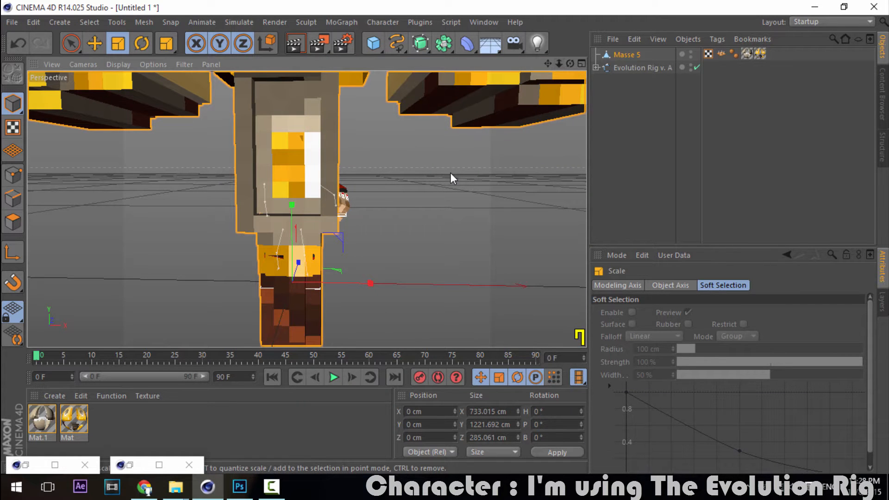
left_click_drag(448, 174, 11, 354)
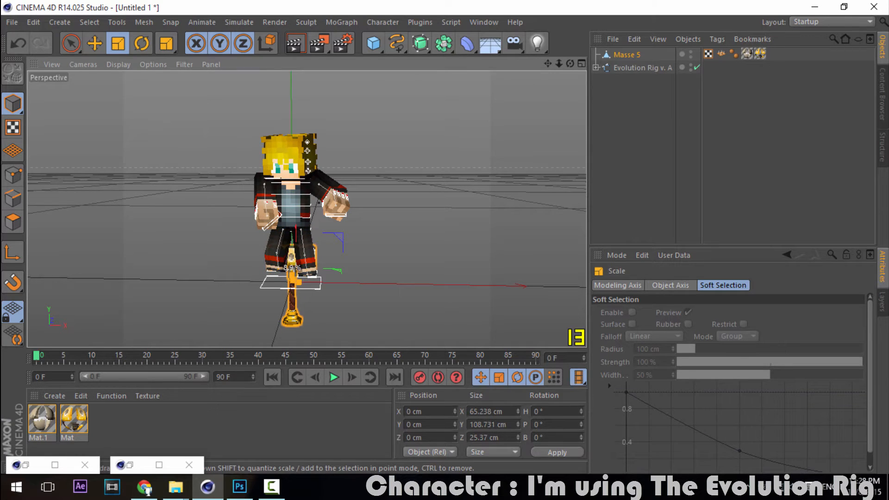
Move the hammer up to the character's right hand, at about X -26, Y 105, Z -27 cm.
key("e")
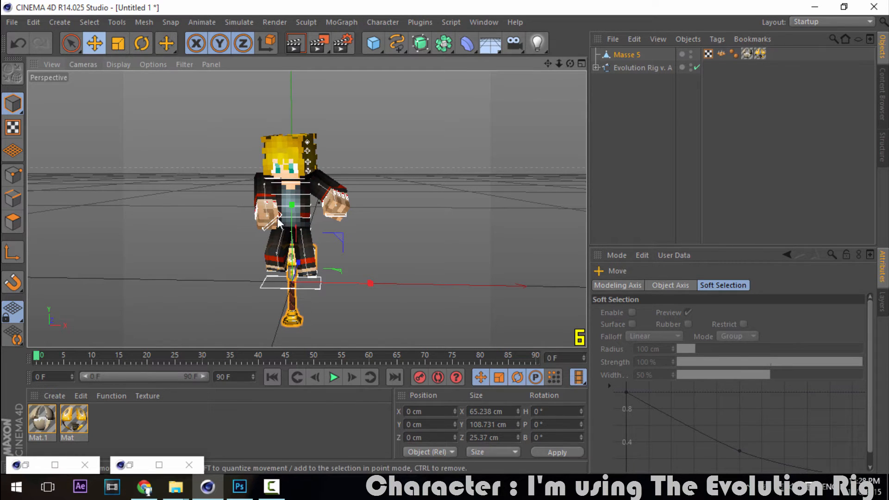
left_click_drag(291, 223, 306, 143)
left_click_drag(570, 63, 570, 136)
mouse_move(447, 103)
left_mouse_down()
mouse_move(405, 144)
mouse_move(435, 142)
mouse_move(440, 110)
left_mouse_up()
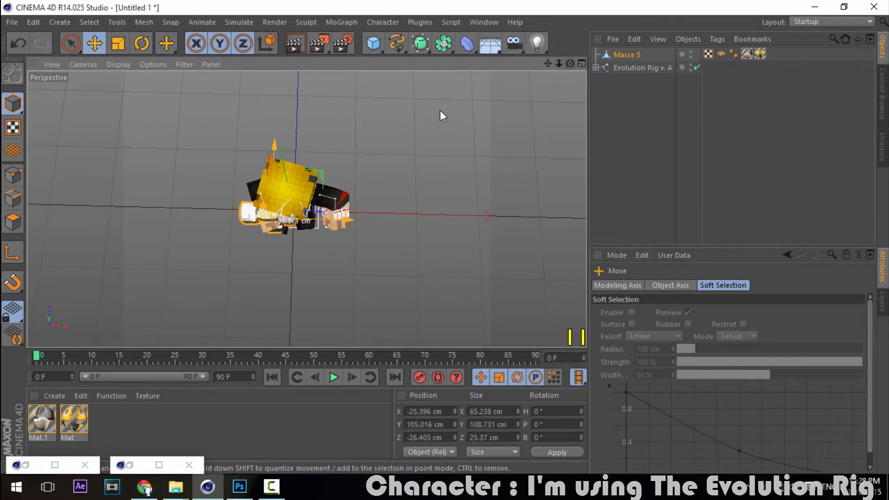
left_click_drag(571, 64, 581, 23)
left_click_drag(574, 64, 490, 112)
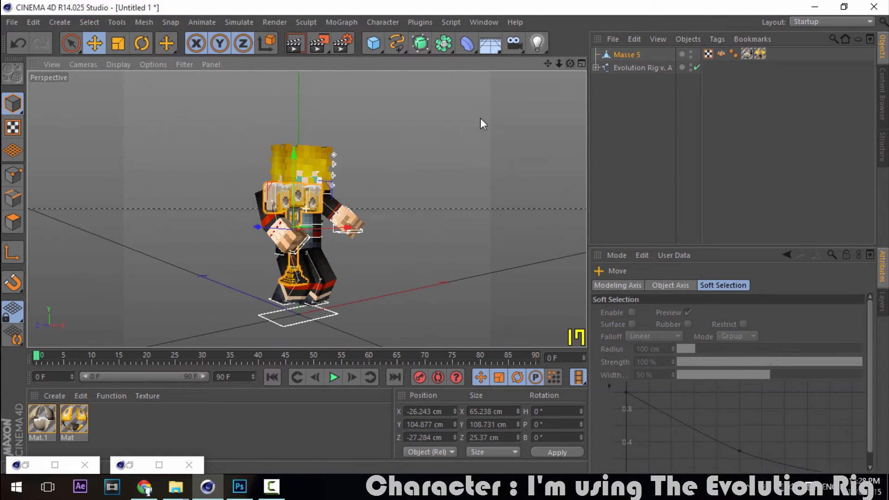
Shrink the hammer to about 51 × 84 × 20 cm and raise it to about Y 119 cm.
scroll(263, 250, "up", 7)
scroll(271, 233, "down", 4)
scroll(273, 236, "down", 2)
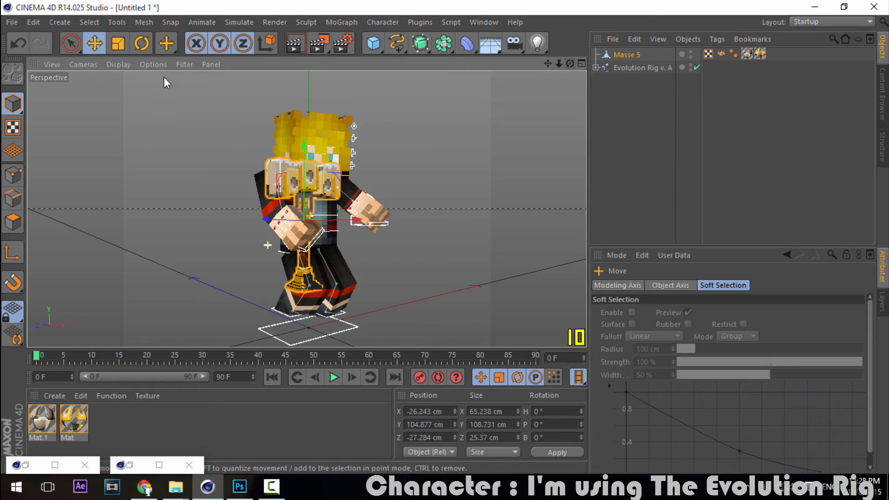
left_click(119, 43)
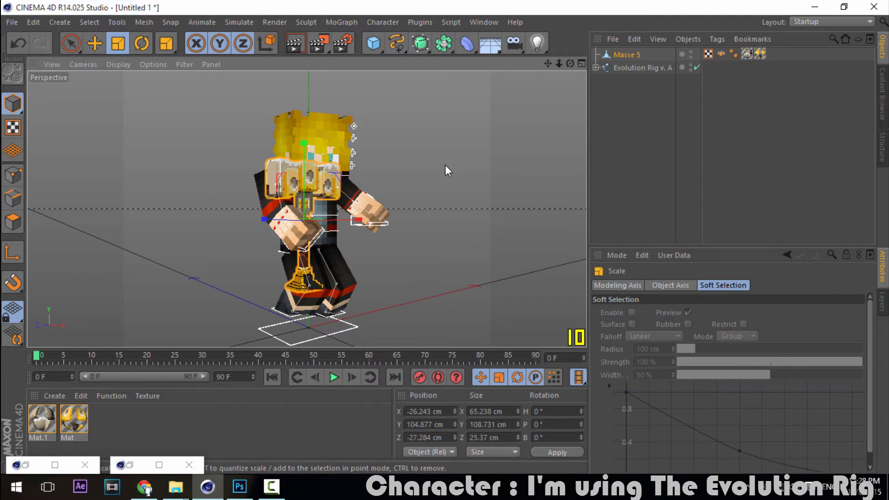
left_click_drag(446, 165, 394, 168)
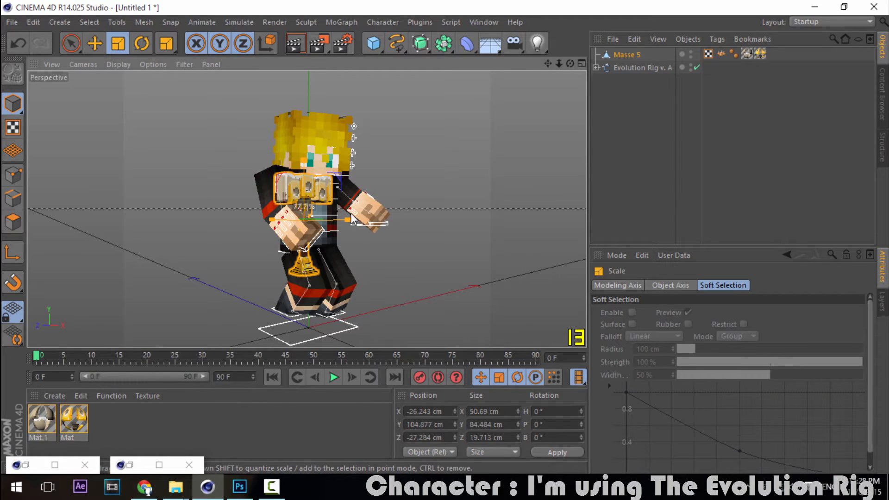
left_click(95, 44)
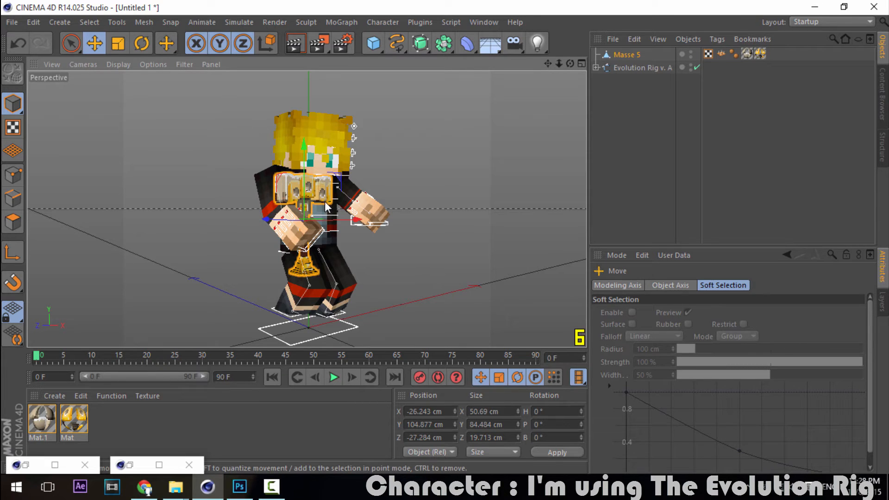
left_click_drag(302, 158, 304, 142)
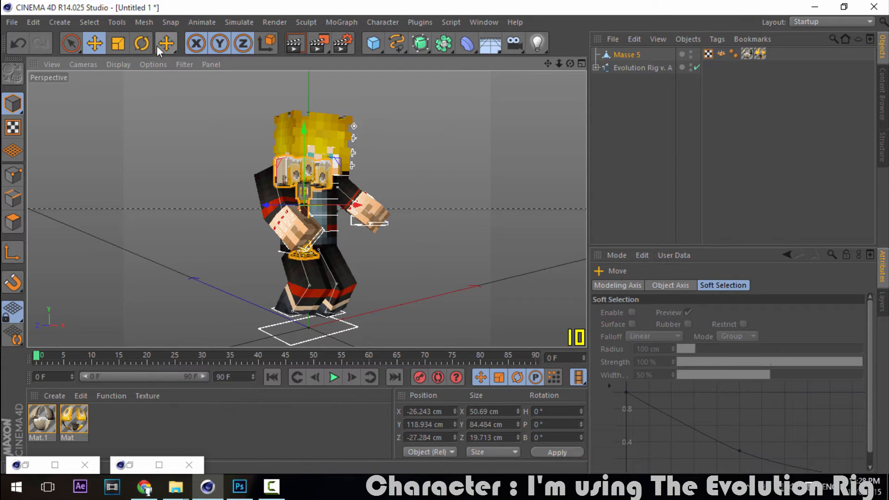
Tilt the hammer across the character's chest, rotating it to about H -37°, P 0°, B 47°.
left_click(141, 43)
left_click_drag(390, 199, 430, 264)
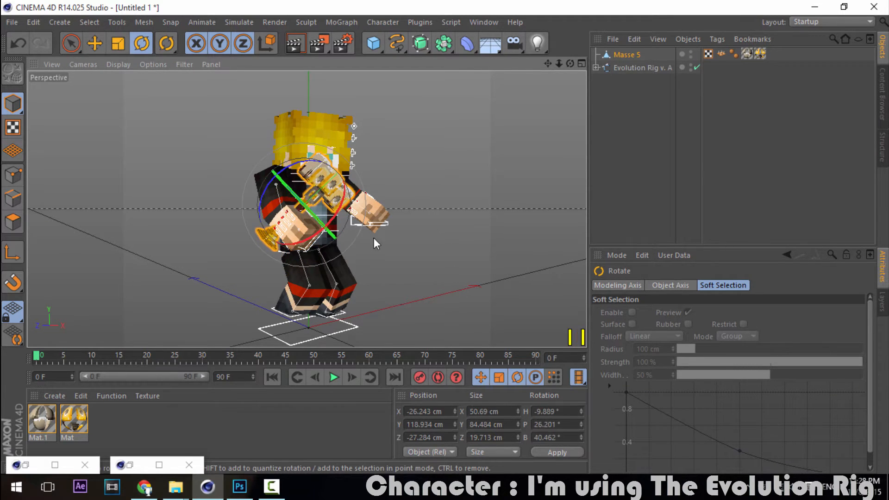
left_click_drag(303, 202, 220, 129)
Shift the hammer forward to about X -12, Y 120, Z -45 cm and rotate it to about H -48°, P 9°, B 48°.
key("e")
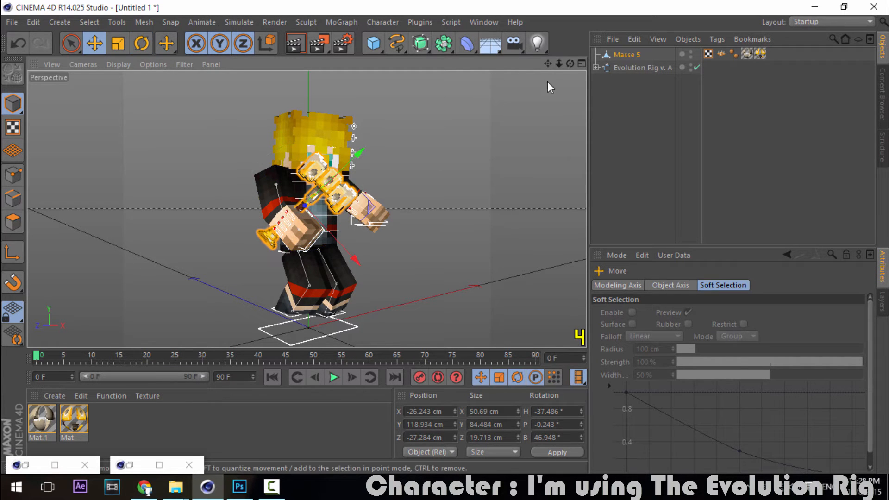
left_click_drag(570, 64, 591, 123)
left_click_drag(519, 149, 482, 158)
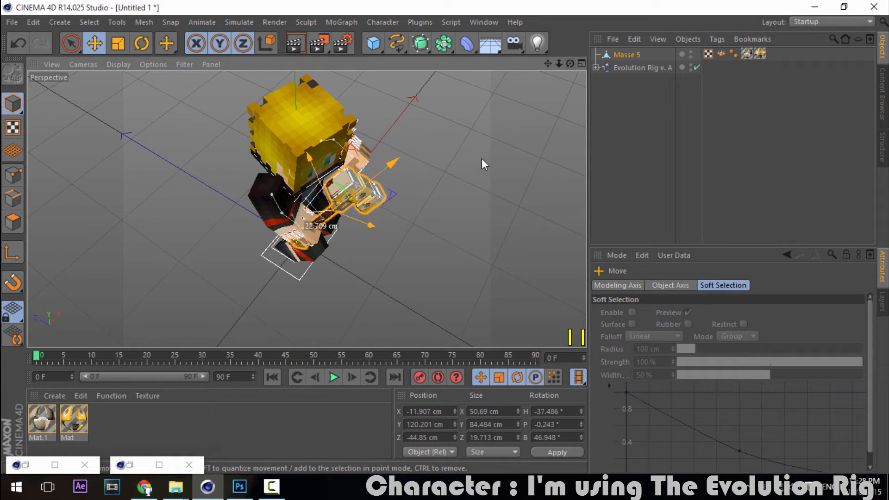
left_click(142, 44)
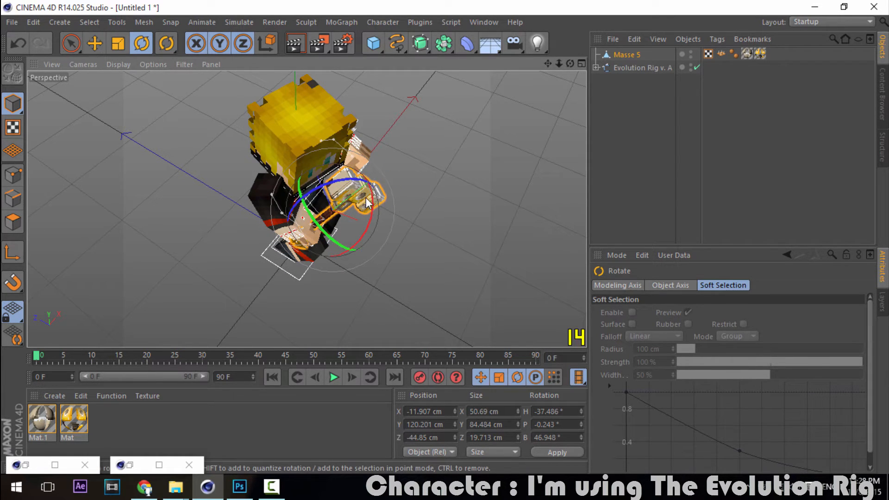
left_click_drag(366, 202, 366, 210)
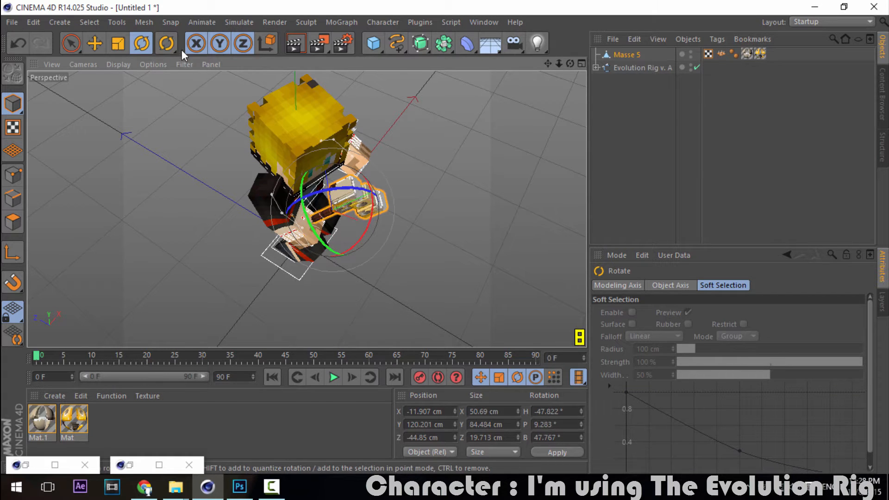
Slide the hammer's handle through the right hand, to about X -20, Y 112, Z -46 cm.
key("e")
left_click_drag(328, 241, 334, 237)
left_click_drag(572, 65, 543, 24)
scroll(188, 275, "up", 2)
scroll(273, 243, "up", 4)
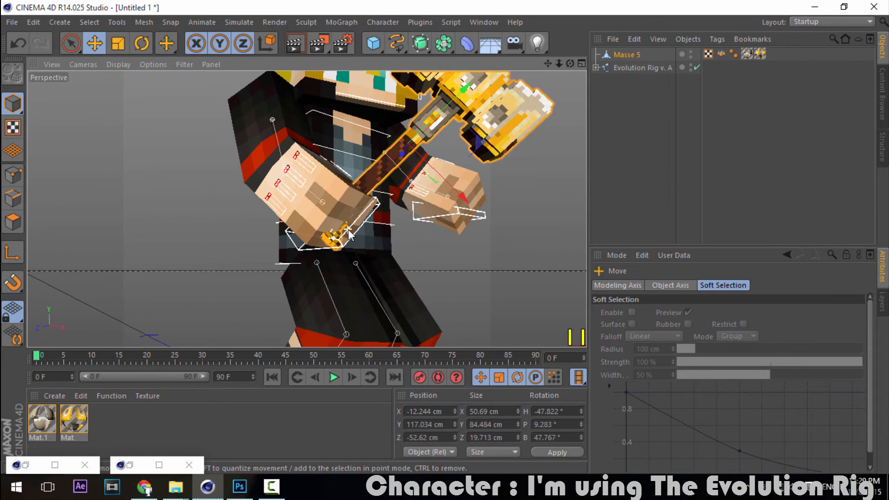
left_click_drag(374, 225, 338, 249)
left_click_drag(340, 250, 341, 249)
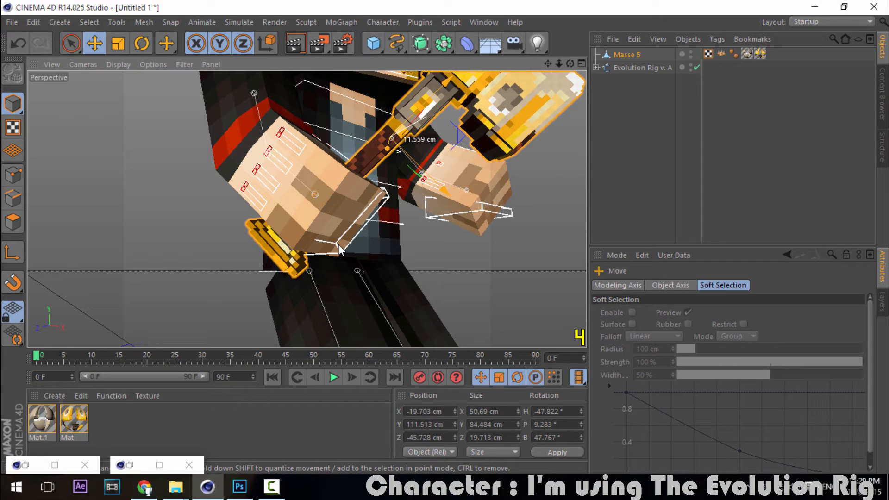
Adjust two finger controls of the right hand around the hammer handle, to about Y 1.19 cm and Y 3.56 cm.
left_click(285, 137)
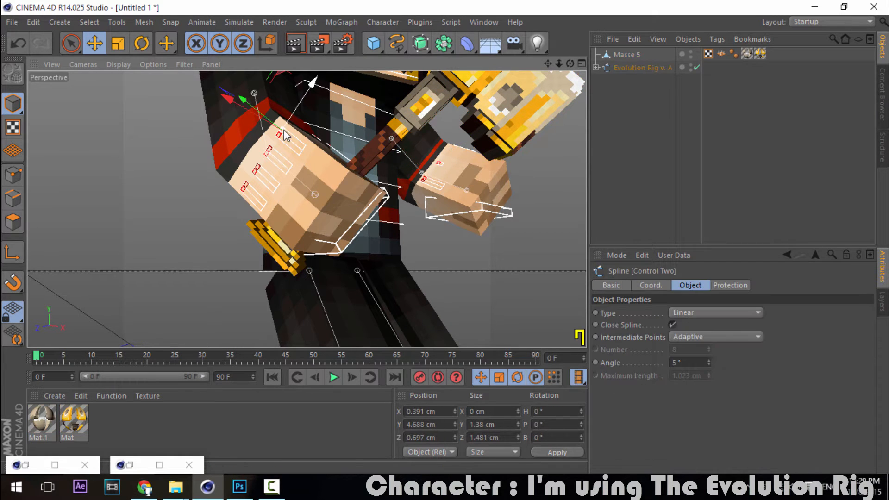
left_click_drag(268, 121, 270, 125)
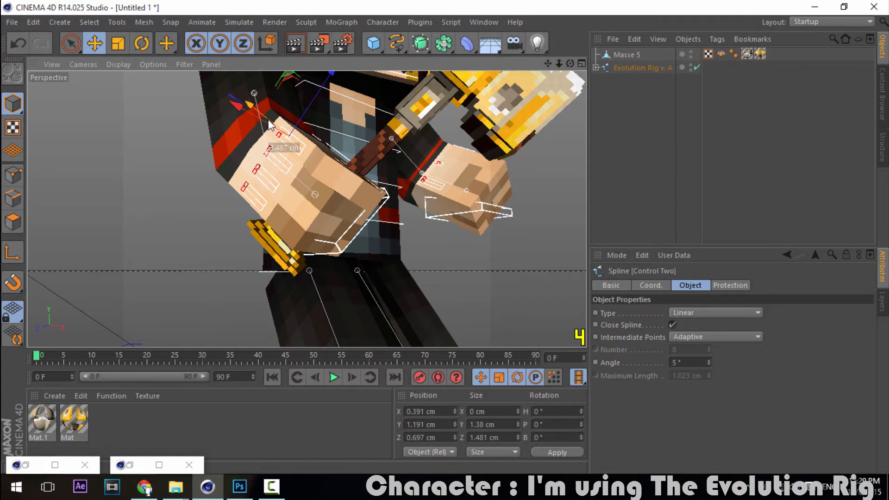
left_click(272, 148)
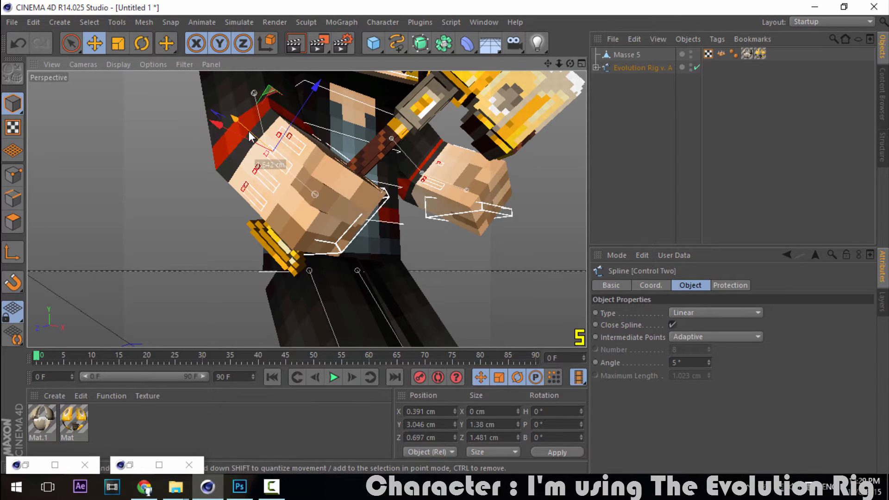
left_click_drag(246, 127, 239, 145)
Select the Right control spline beneath the hand holding the hammer.
left_click_drag(570, 64, 375, 143)
scroll(302, 188, "down", 3)
scroll(302, 188, "down", 1)
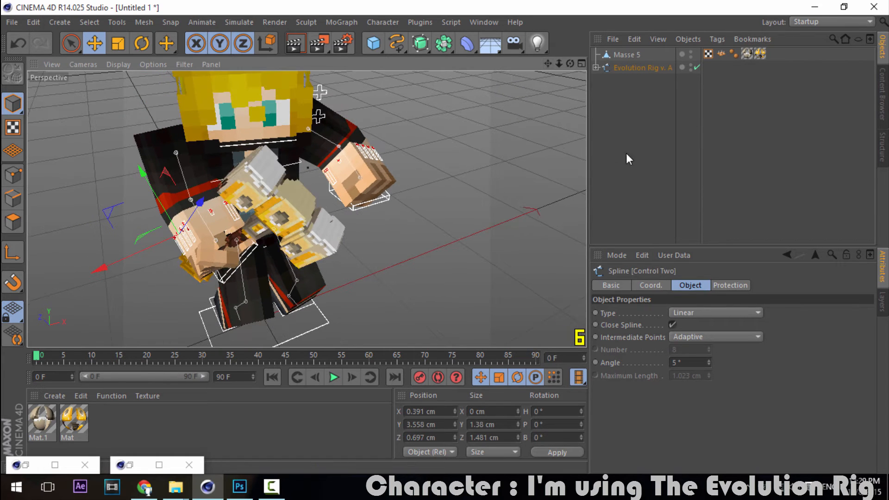
left_click(224, 275)
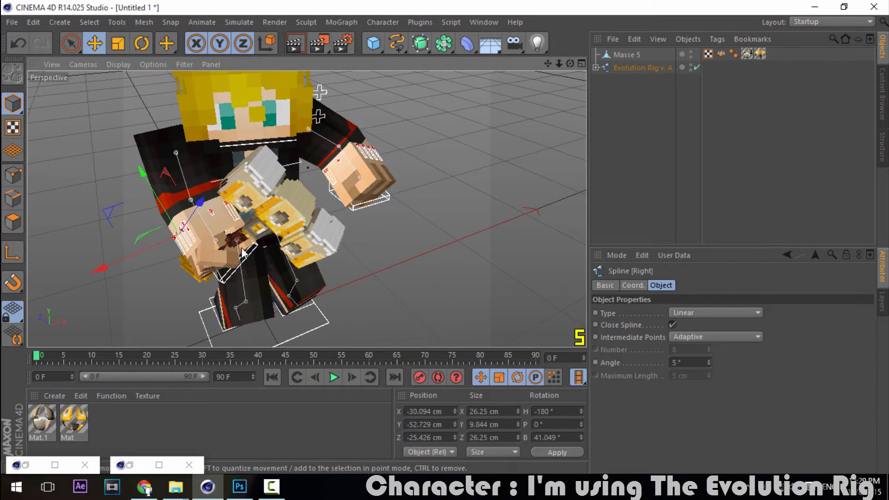
left_click(413, 186)
left_click(239, 274)
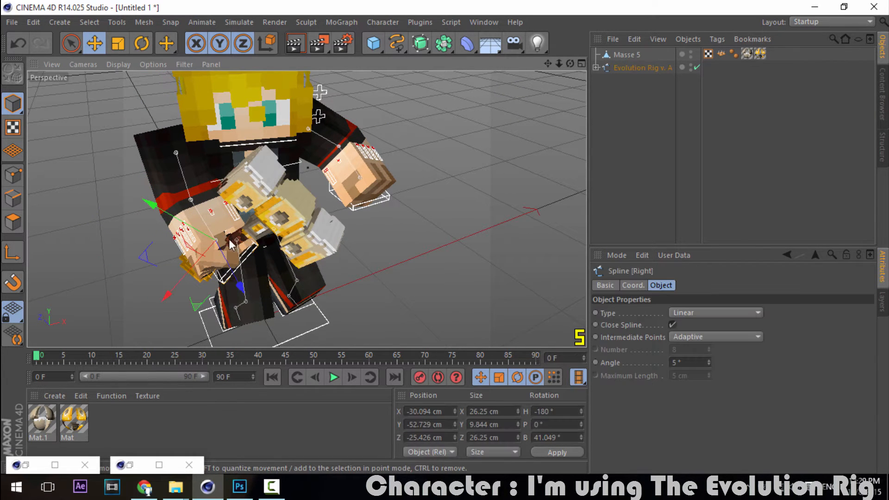
mouse_move(207, 236)
left_mouse_down()
mouse_move(203, 217)
mouse_move(208, 227)
left_mouse_up()
right_click(435, 166)
left_click(448, 177)
Nest the Masse 5 hammer under the Item Null of the Evolution Rig.
left_click(597, 67)
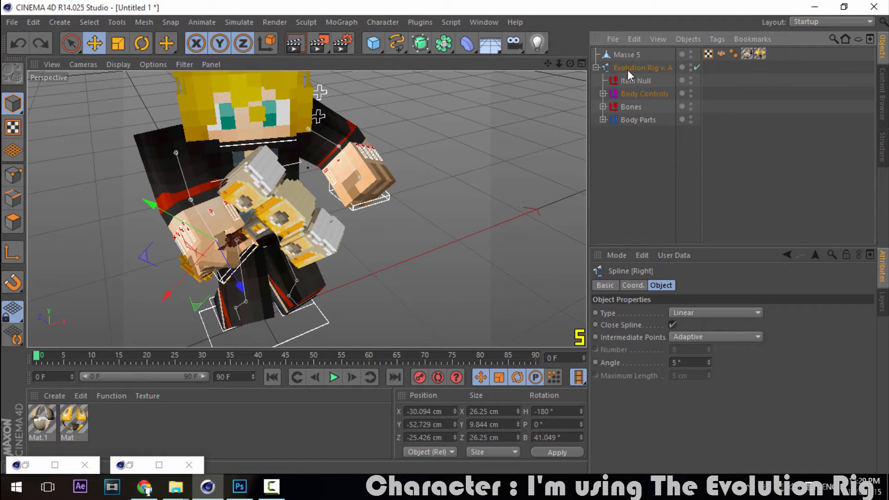
left_click_drag(626, 55, 641, 79)
left_click_drag(642, 83, 643, 82)
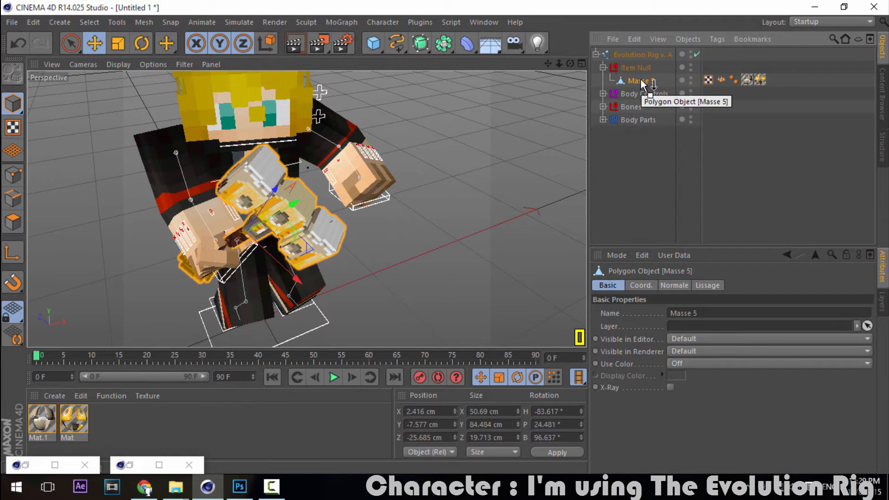
left_click(595, 54)
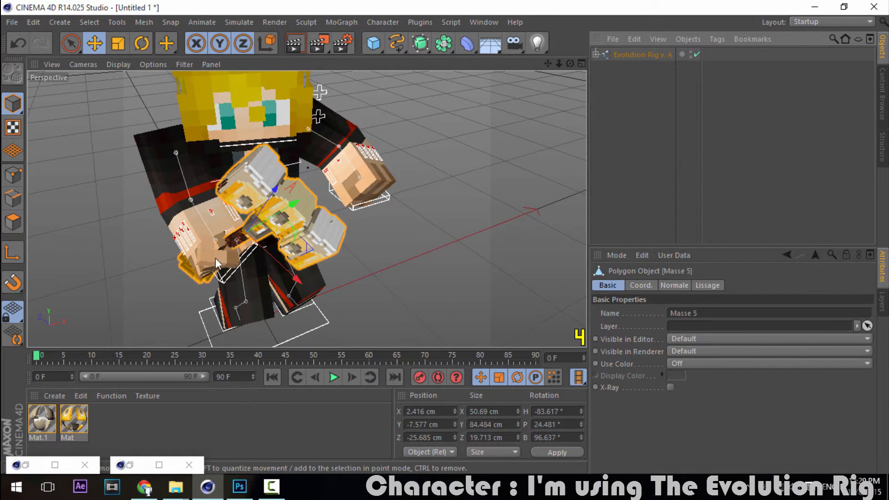
Move the Right hand control spline to about X -32, Y -51, Z -25 cm.
left_click(223, 279)
left_click_drag(212, 247, 197, 242)
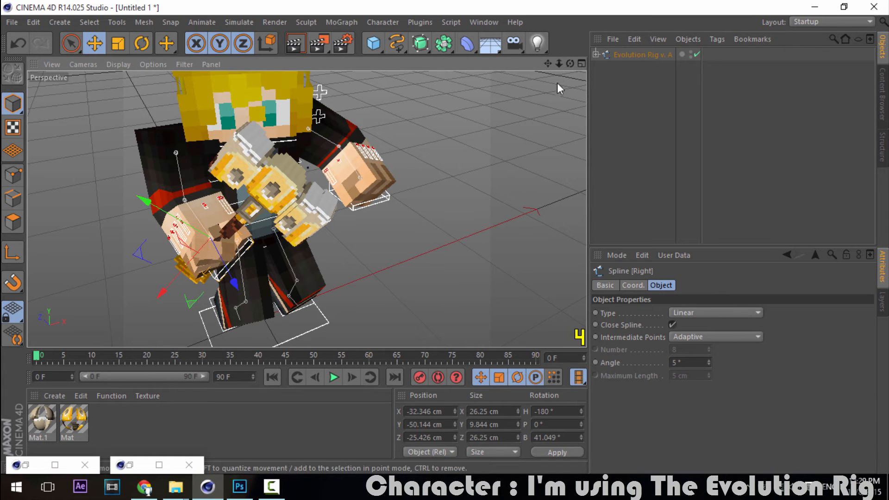
left_click_drag(569, 64, 499, 97)
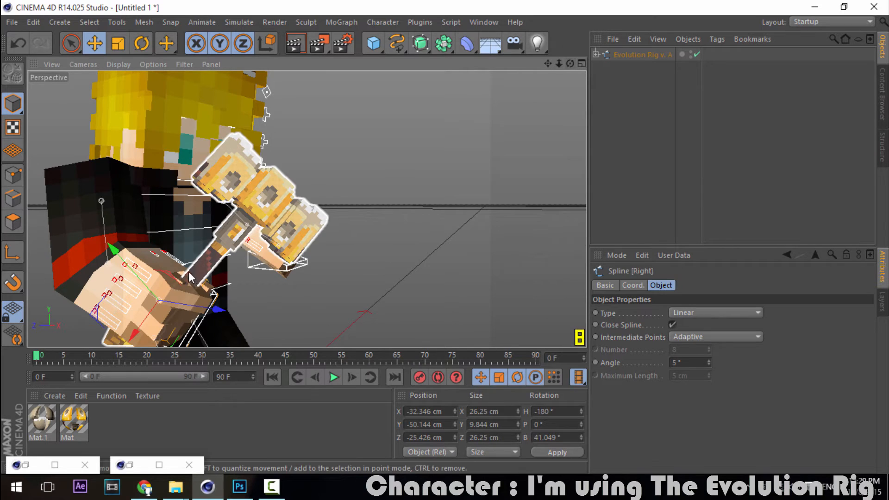
left_click_drag(548, 63, 571, 2)
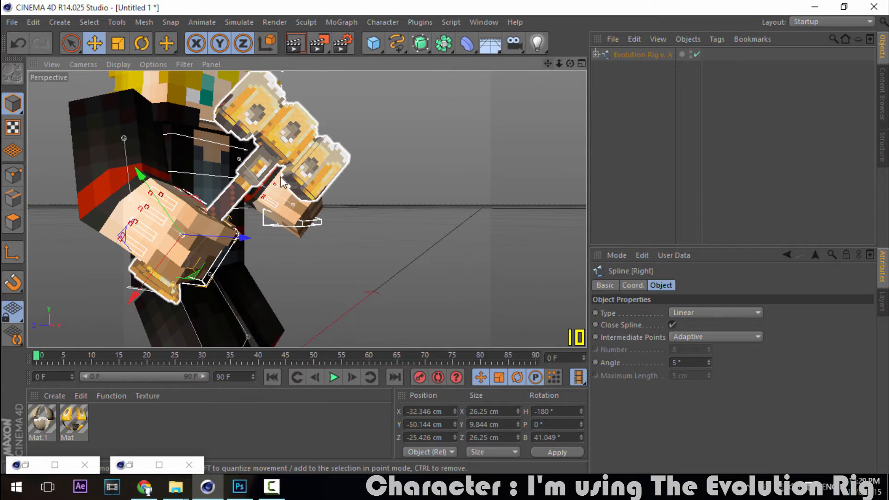
left_click_drag(267, 205, 418, 162)
left_click_drag(571, 63, 468, 77)
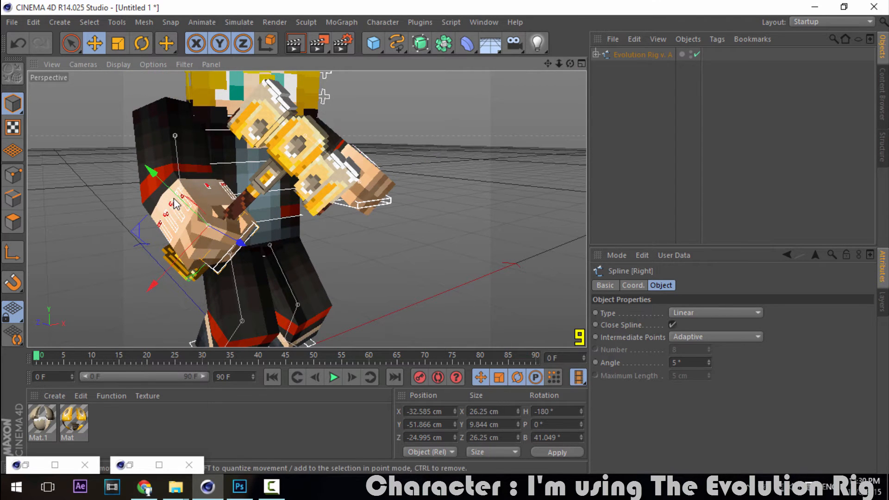
left_click_drag(183, 204, 254, 191)
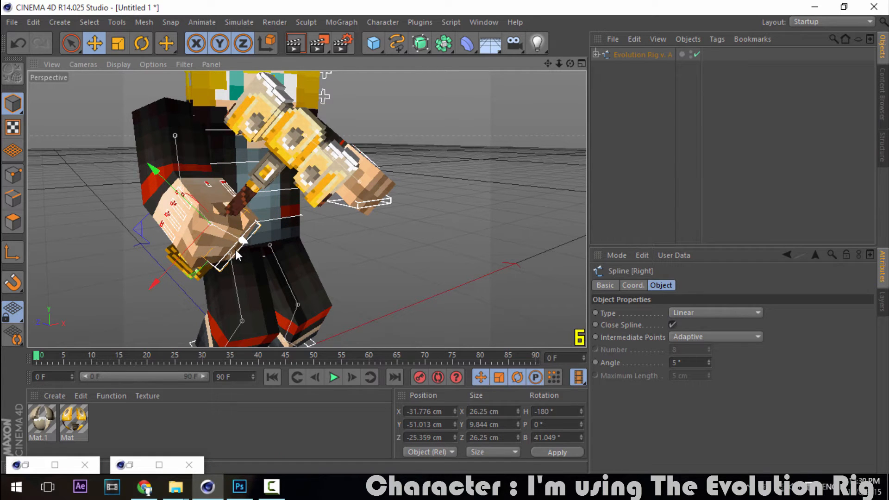
Rotate the right hand control to about B 98° and move it to about X -26, Y -50, Z -29 cm.
left_click(142, 43)
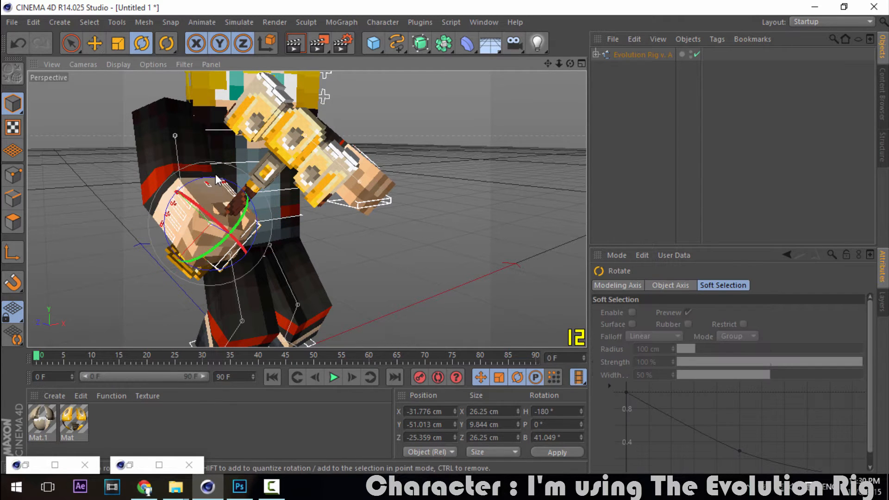
left_click_drag(219, 197, 139, 192)
left_click(98, 45)
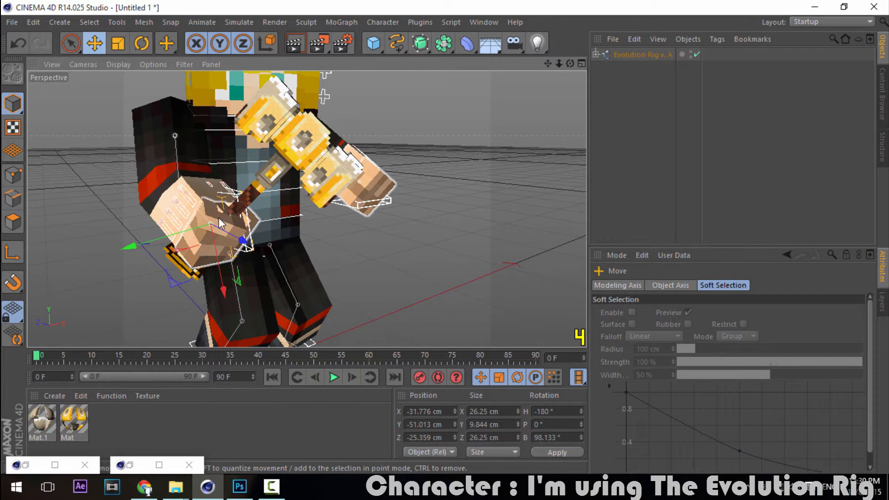
left_click_drag(235, 192, 249, 183)
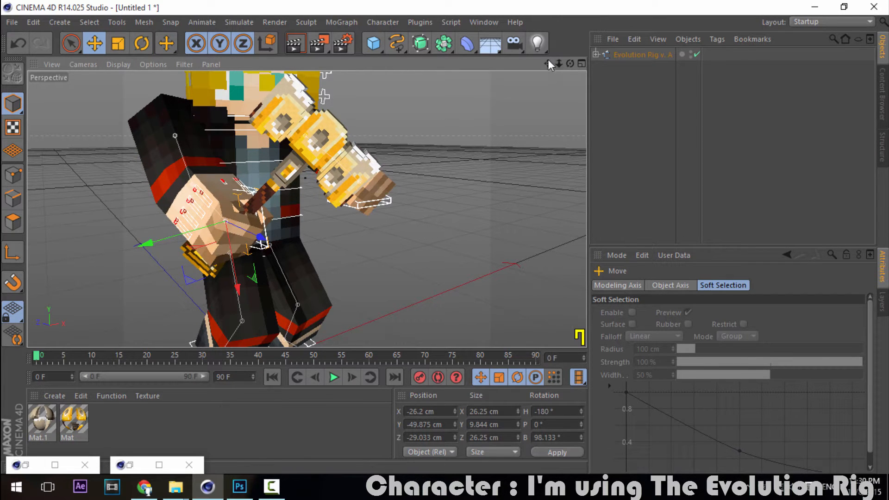
Turn on the cape in the options of the rig's Extras control beside the head.
left_click_drag(548, 64, 554, 101)
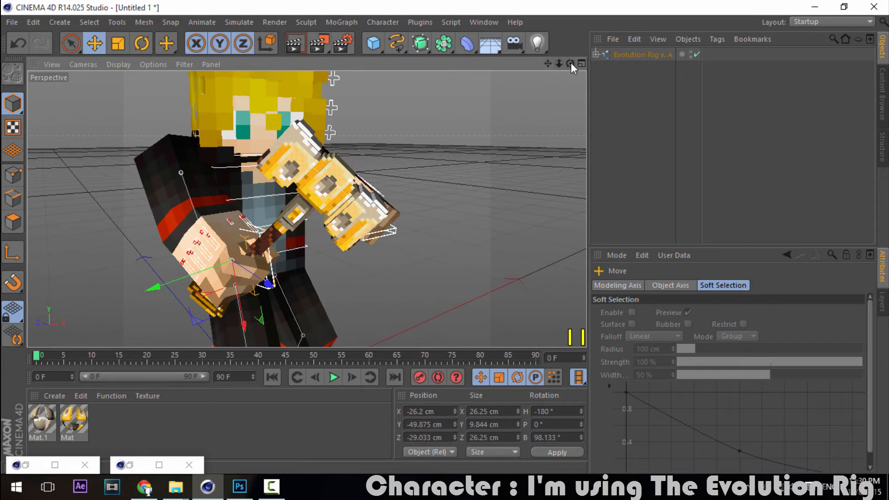
left_click_drag(571, 63, 600, 62)
scroll(473, 118, "down", 3)
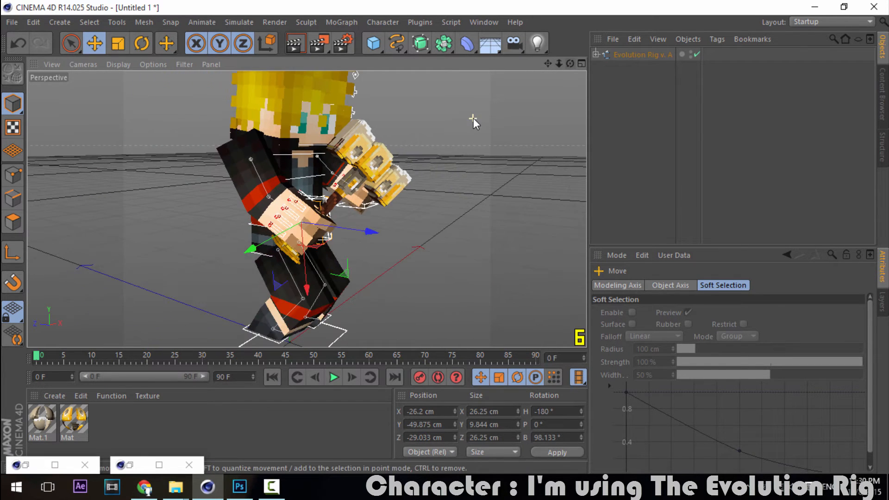
scroll(409, 196, "up", 3)
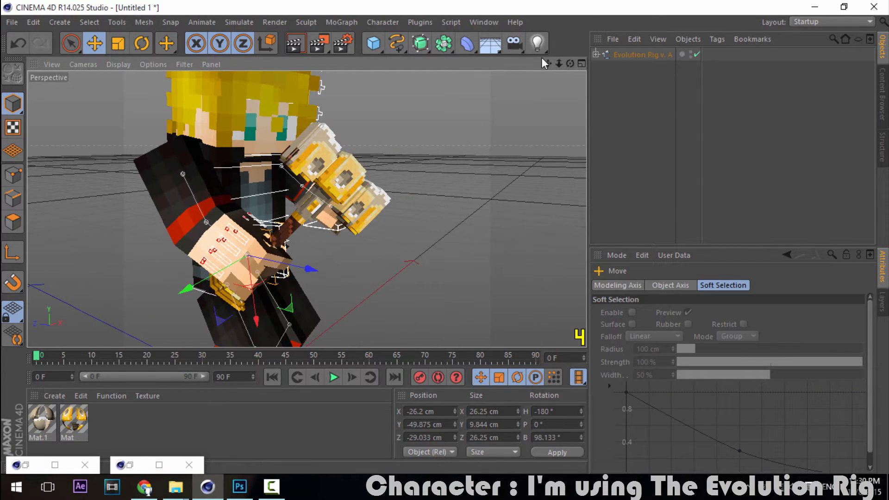
left_click_drag(547, 63, 593, 65)
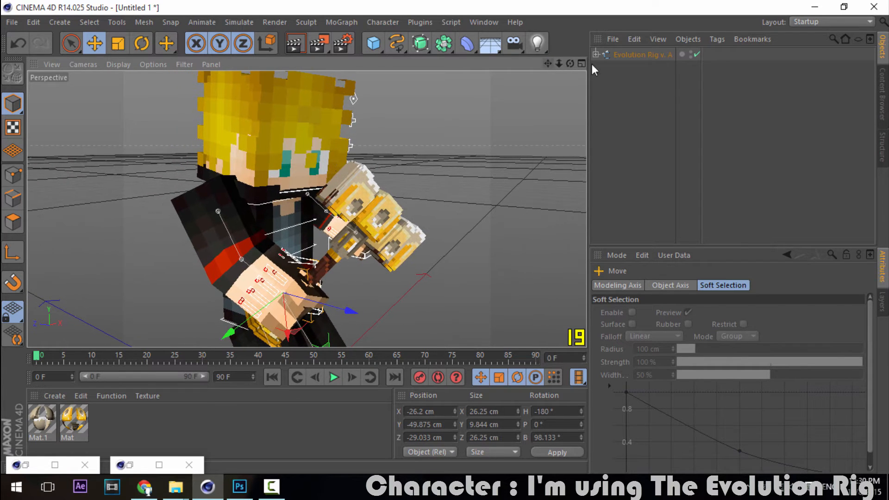
left_click(643, 55)
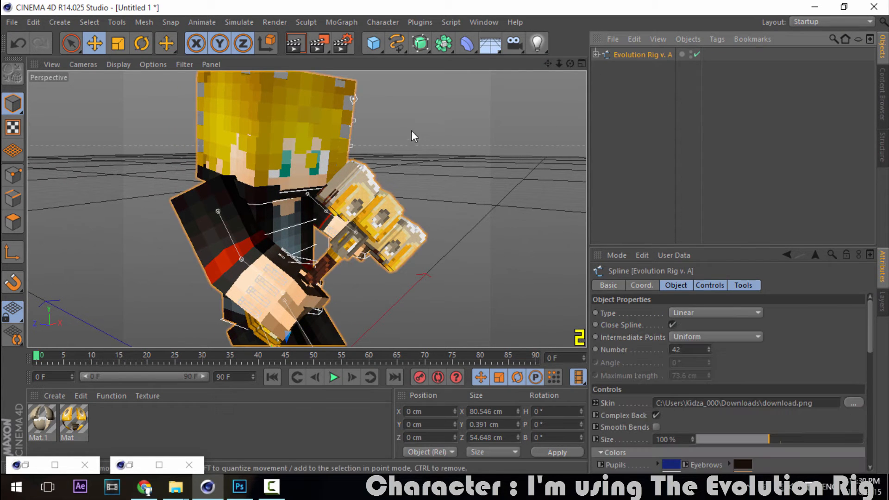
left_click(353, 99)
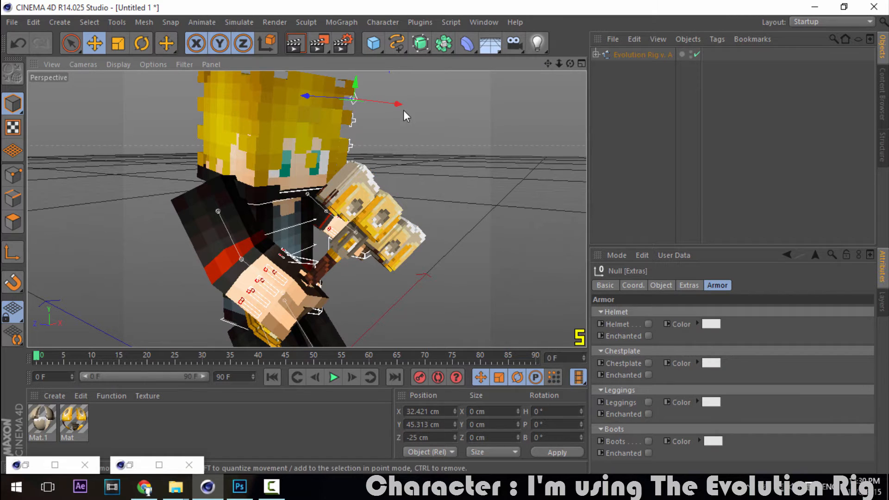
scroll(351, 98, "up", 6)
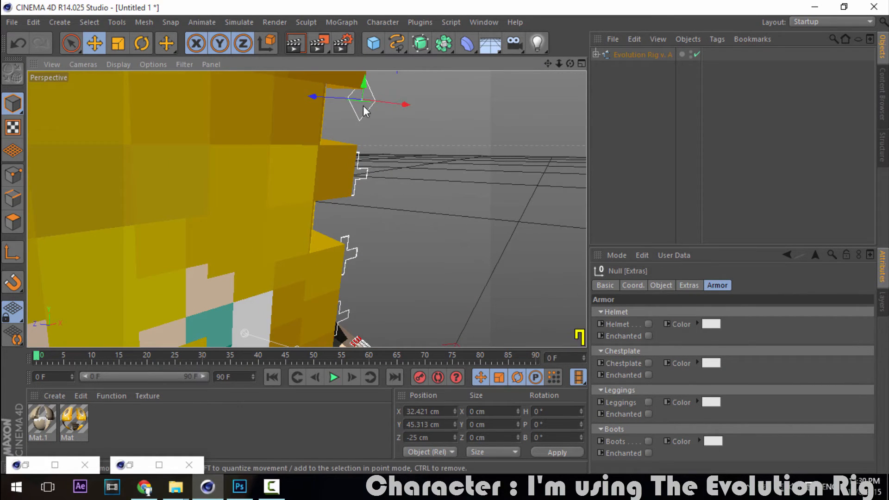
scroll(363, 105, "down", 6)
scroll(363, 105, "down", 2)
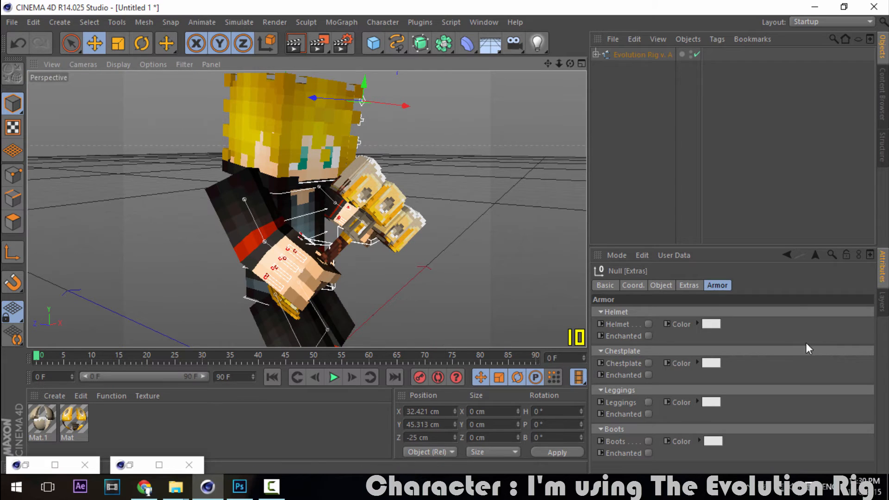
left_click(681, 286)
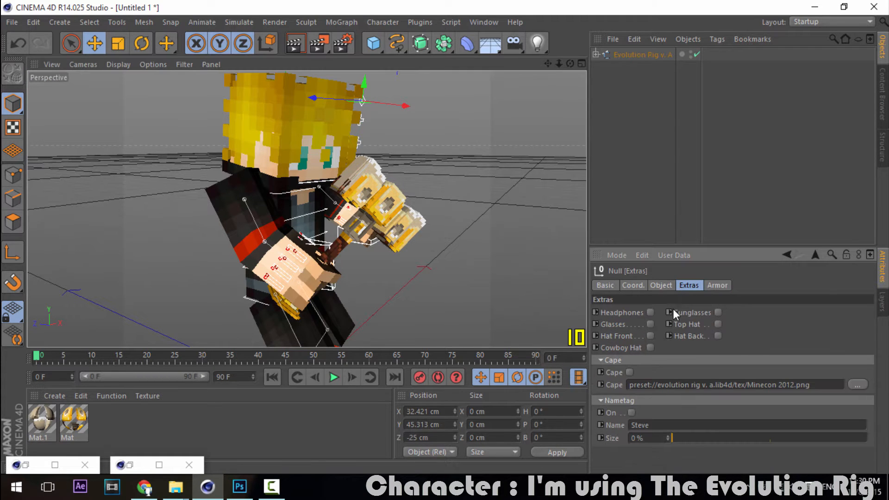
left_click(629, 372)
Move the lower cape control sideways so the cape's bottom swings toward the character's right side.
left_click_drag(570, 63, 602, 65)
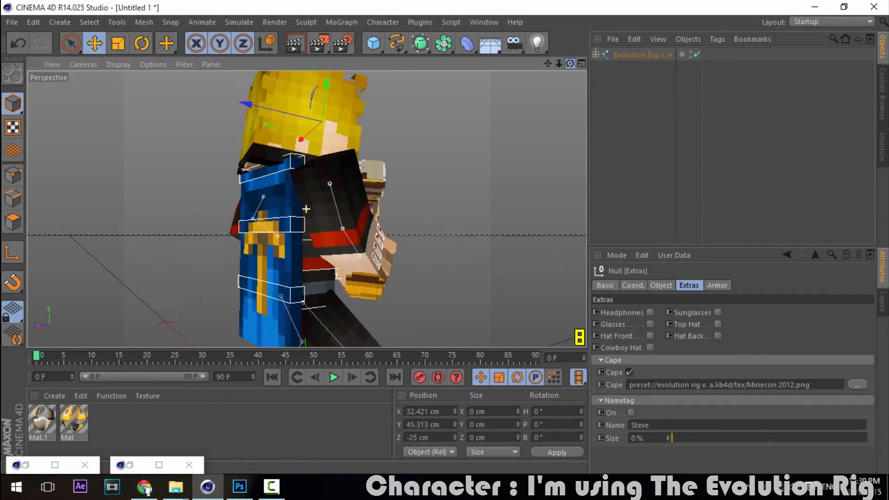
left_click_drag(324, 332, 393, 317, "alt")
left_click(345, 288)
left_click_drag(381, 284, 433, 285)
Move the Middle cape control sideways and backward, to about X 15 cm and Z -24 cm.
left_click(332, 240)
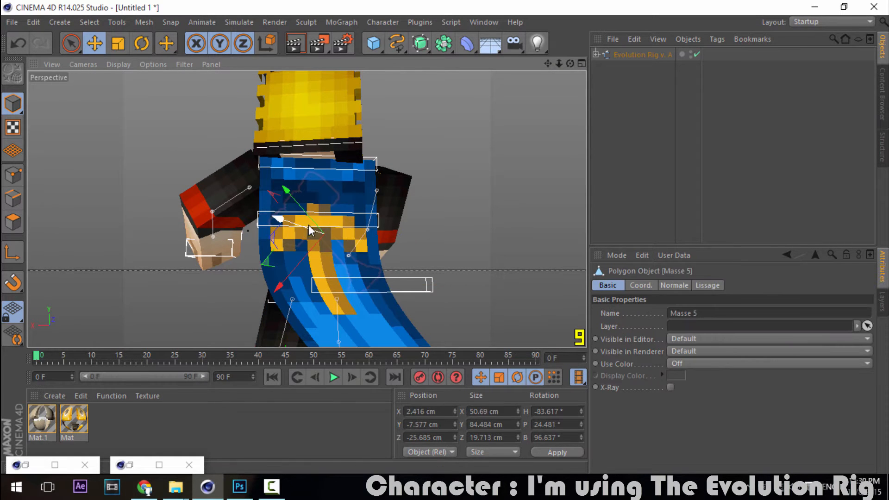
left_click(359, 217)
left_click_drag(361, 218, 390, 222)
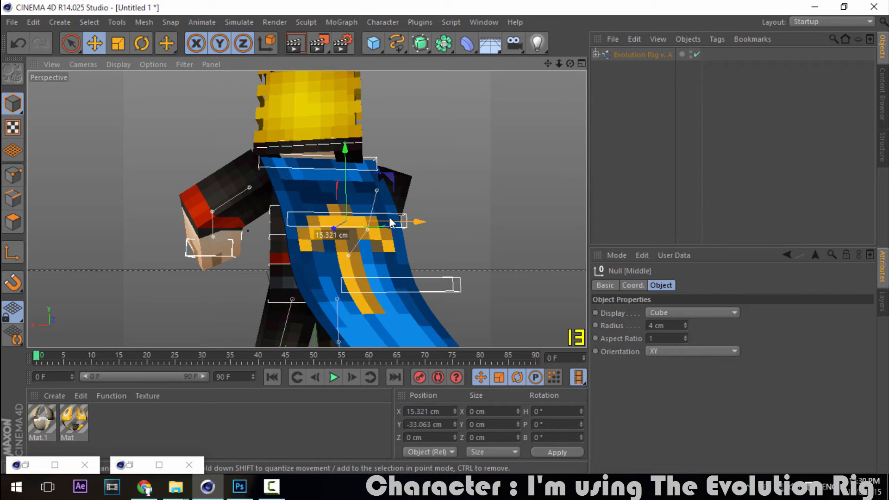
mouse_move(570, 64)
left_mouse_down()
mouse_move(419, 84)
mouse_move(570, 63)
left_mouse_up()
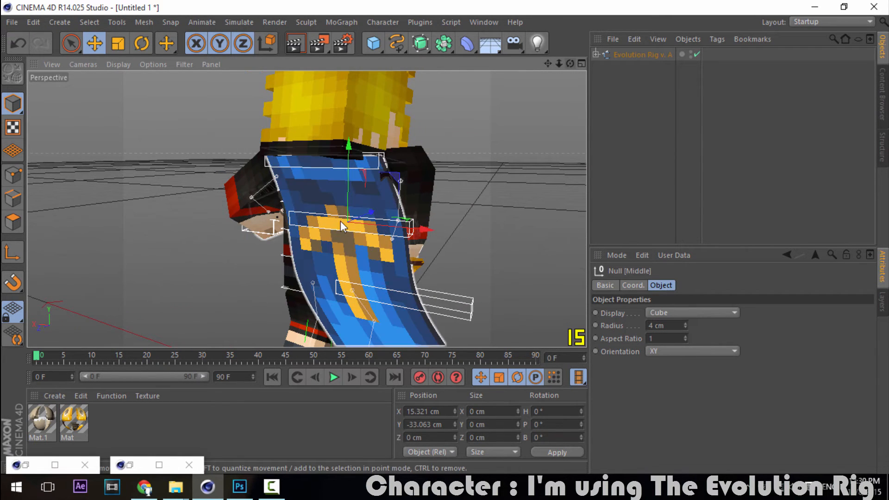
left_click_drag(369, 214, 353, 210)
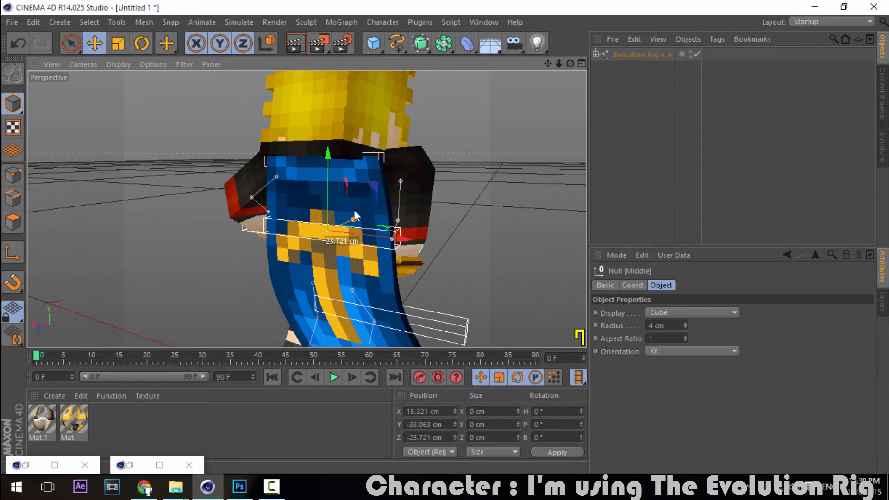
Rotate the character's head control to about H -113°, P 0.4°, B -85°.
left_click_drag(570, 64, 428, 75)
scroll(524, 130, "down", 4)
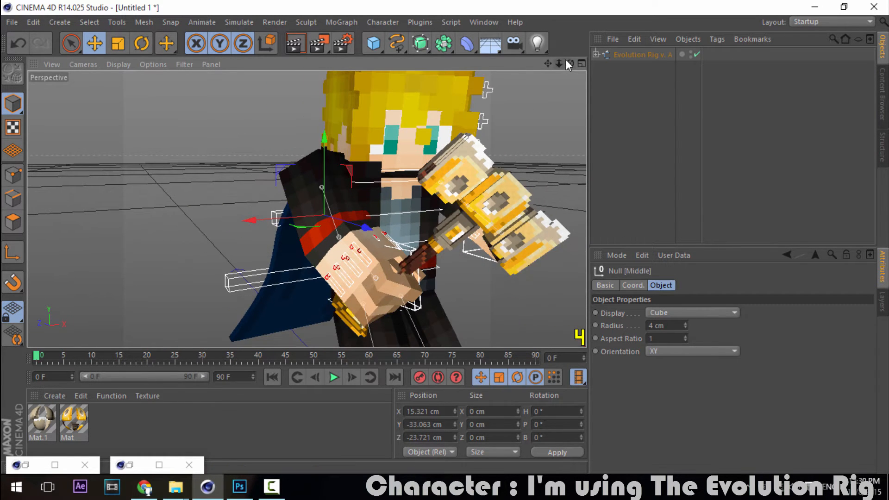
mouse_move(568, 63)
left_mouse_down()
mouse_move(585, 61)
mouse_move(524, 73)
mouse_move(563, 65)
left_mouse_up()
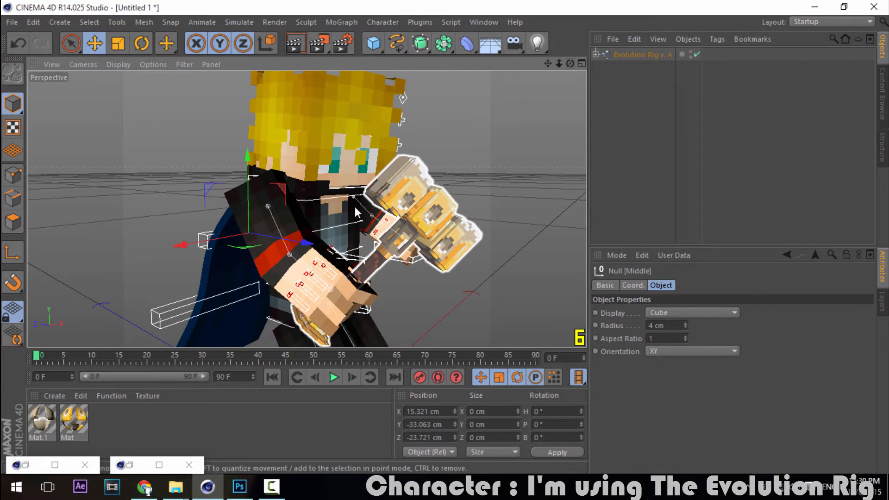
left_click(346, 189)
left_click(141, 46)
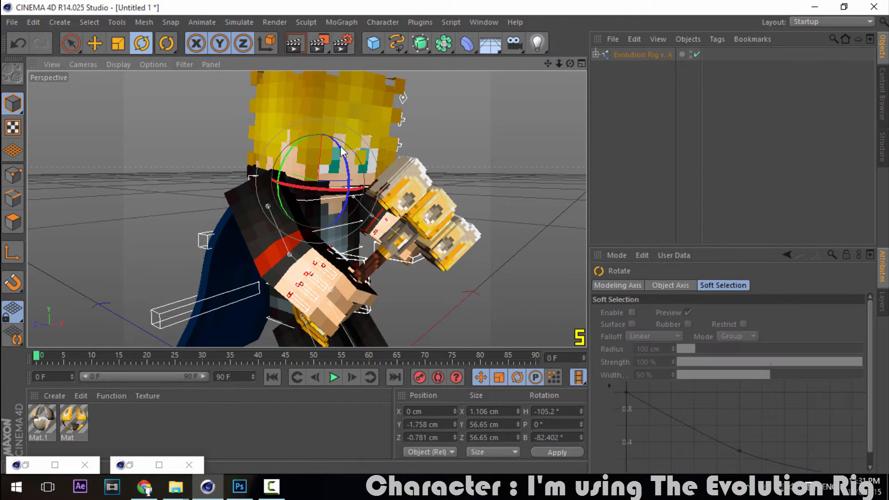
mouse_move(340, 146)
left_mouse_down()
mouse_move(333, 134)
mouse_move(354, 151)
left_mouse_up()
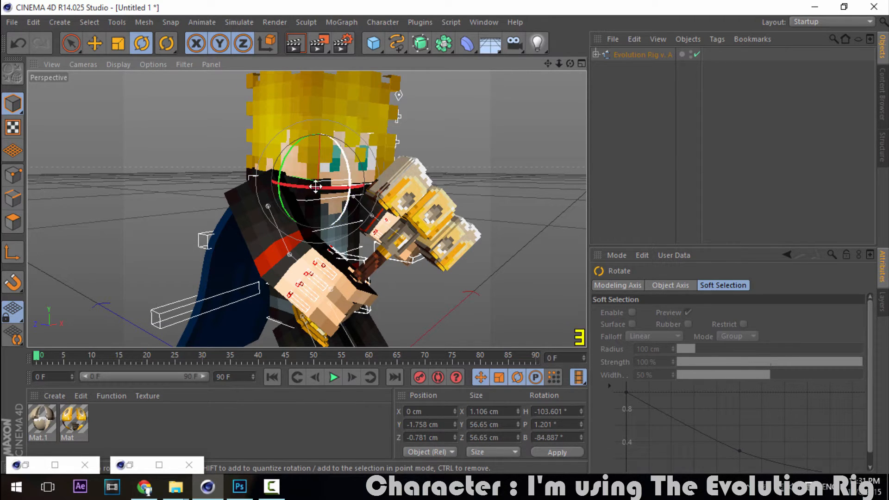
left_click_drag(315, 187, 304, 184)
scroll(360, 170, "down", 2)
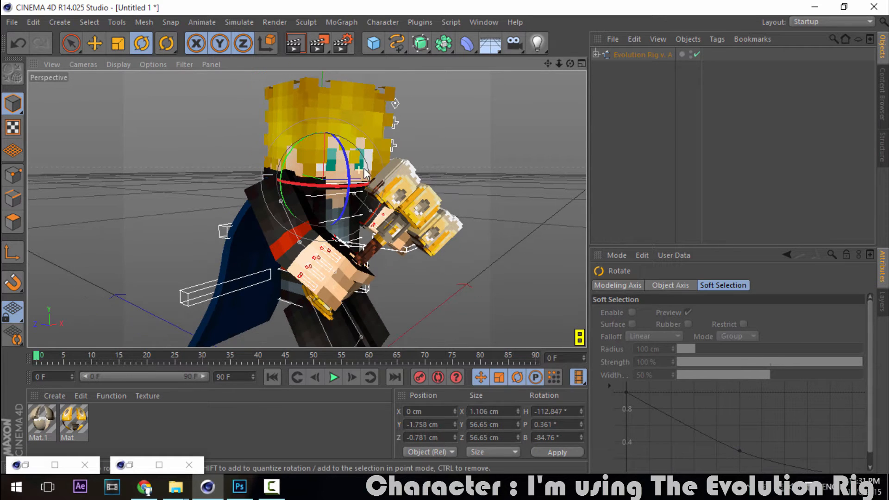
left_click(94, 43)
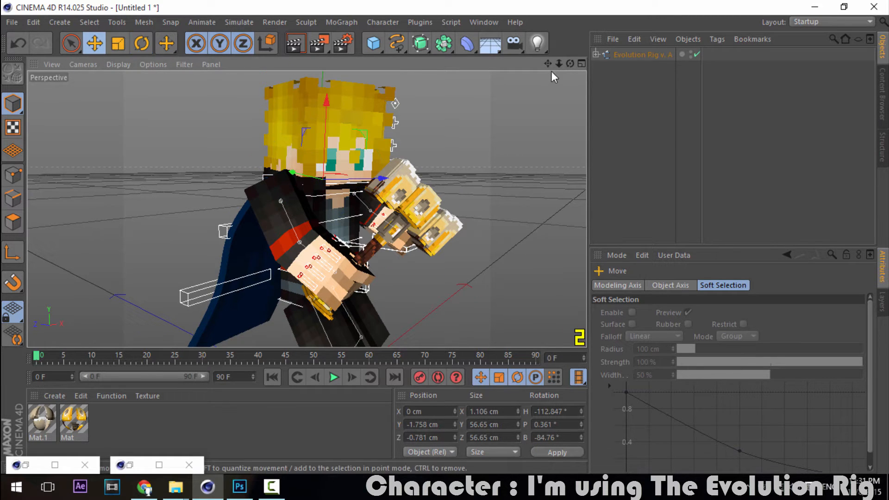
Add three light objects to the scene.
left_click_drag(548, 64, 526, 48)
scroll(485, 123, "down", 1)
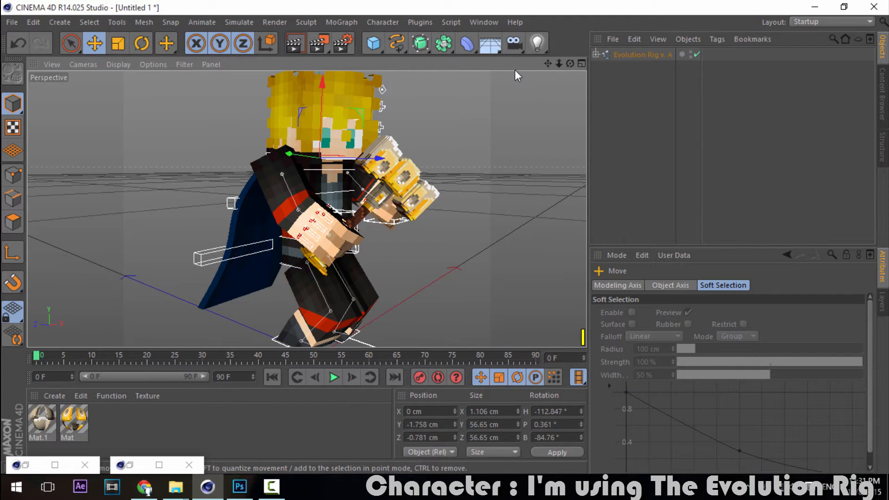
left_click(540, 48)
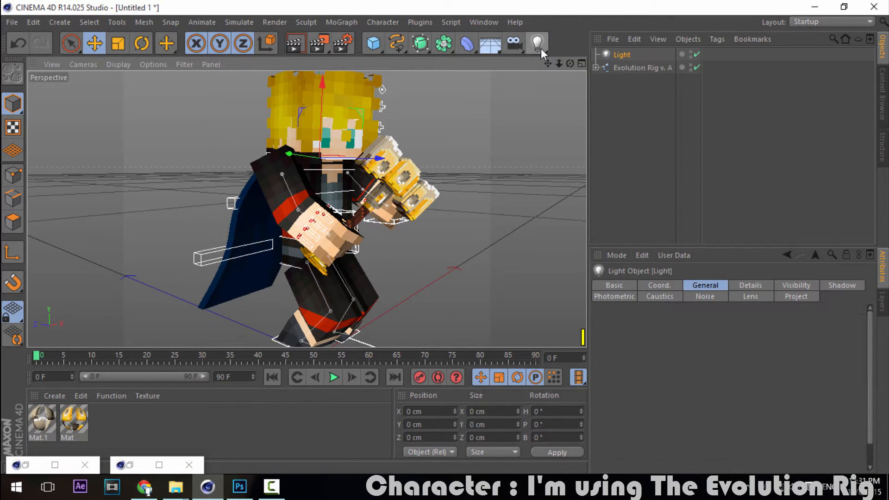
left_click(540, 48)
left_click(539, 49)
Move the first light away from the origin to a spot well out in front of the character.
scroll(547, 117, "down", 3)
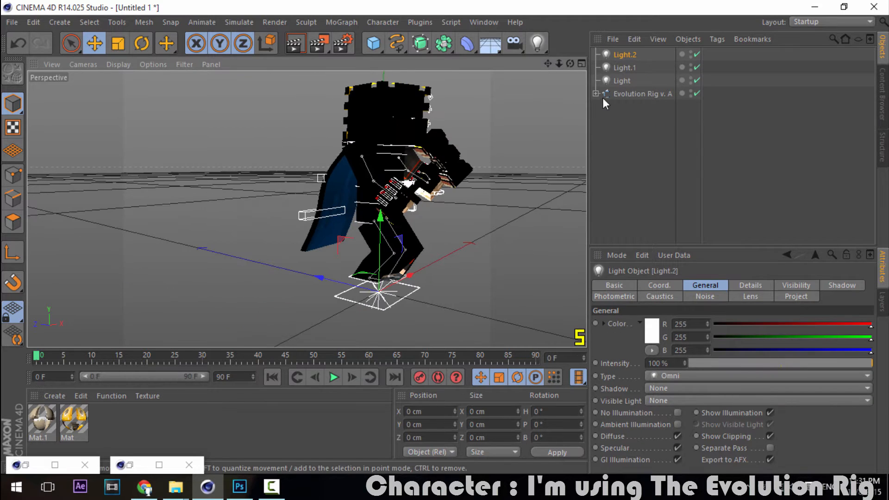
left_click(621, 82)
scroll(537, 160, "down", 2)
scroll(541, 159, "down", 2)
scroll(540, 141, "down", 1)
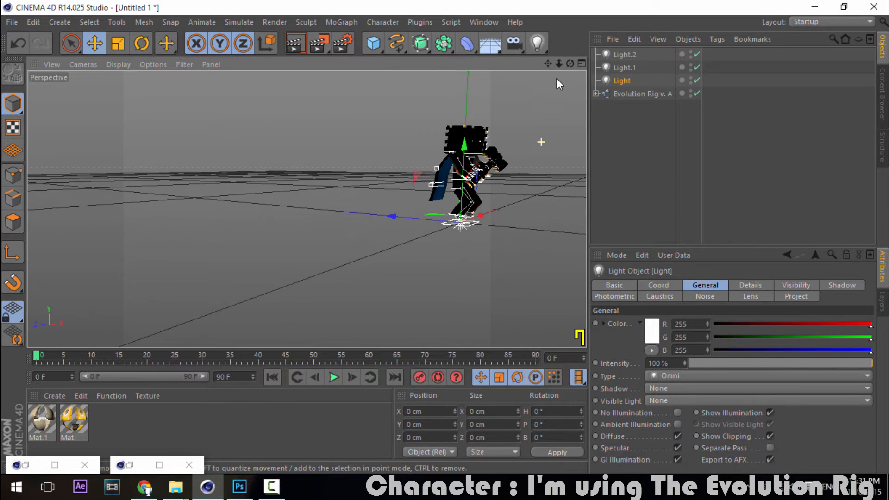
left_click_drag(574, 61, 574, 134)
left_click_drag(548, 63, 418, 15)
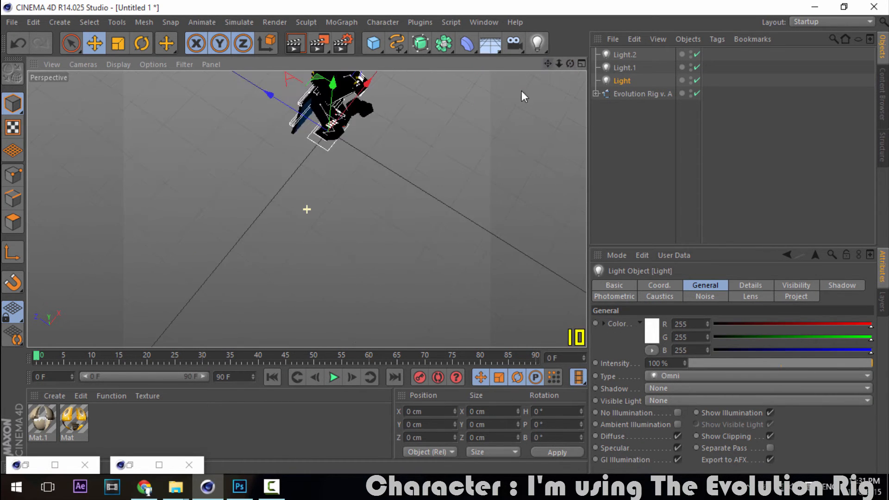
left_click_drag(548, 63, 544, 68)
left_click_drag(306, 209, 399, 117)
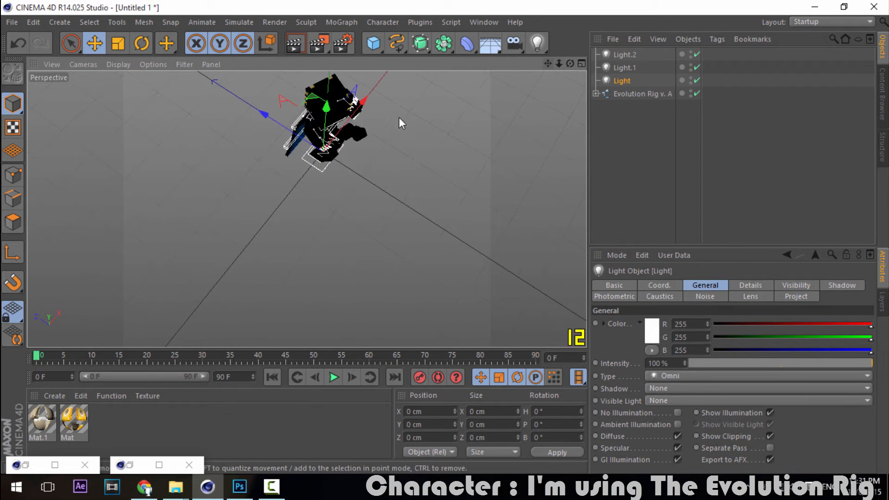
left_click_drag(309, 221, 341, 378)
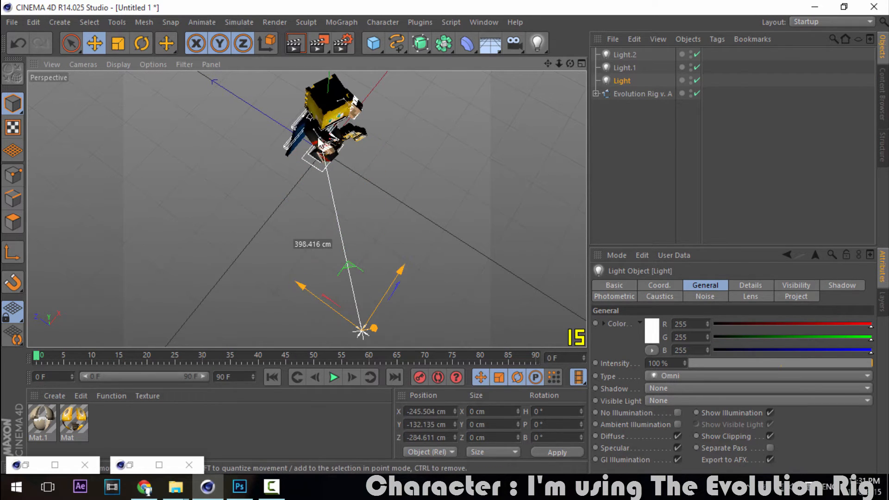
scroll(311, 163, "down", 3)
left_click_drag(340, 239, 347, 298)
Move Light.1 far out to the character's side, to about X 699 cm, Y 92 cm and Z -526 cm.
left_click(622, 67)
left_click_drag(452, 116, 685, 39)
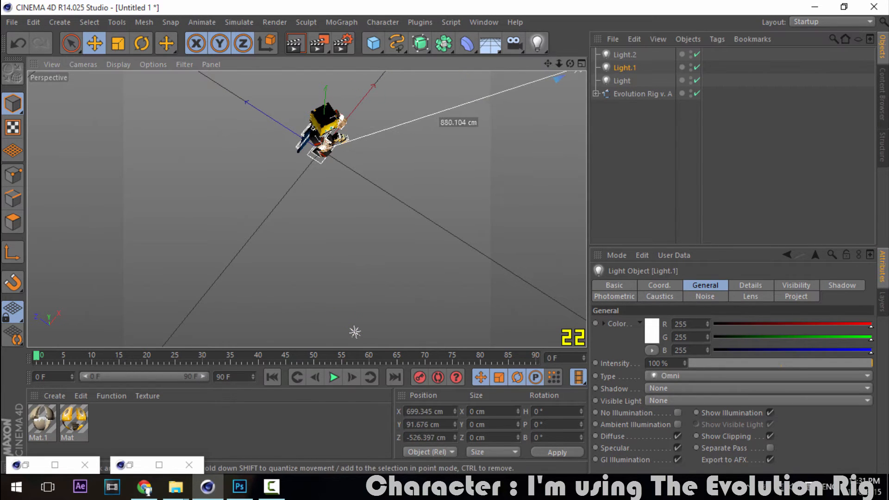
left_click(641, 54)
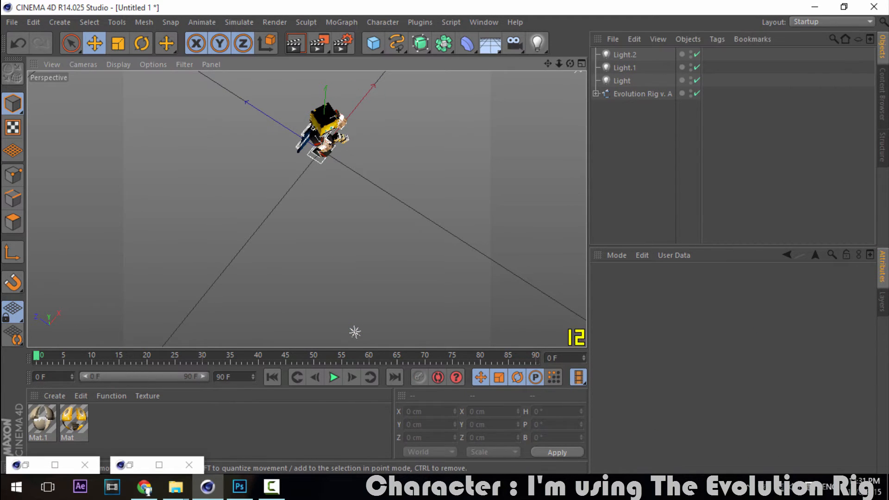
Move Light.2 high above the character, to about X 171 cm, Y 869 cm and Z 271 cm.
left_click(629, 56)
left_click_drag(329, 116, 326, 72)
scroll(324, 111, "down", 6)
scroll(337, 132, "up", 8)
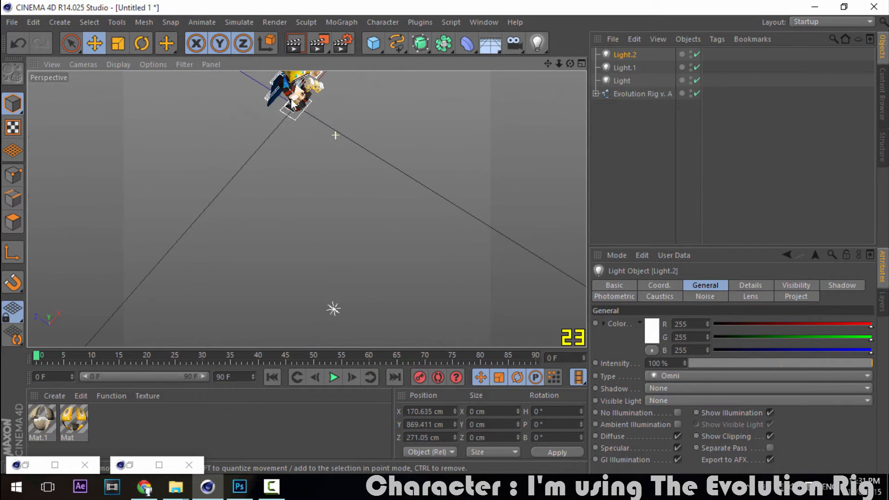
left_click_drag(569, 66, 547, 112)
scroll(317, 129, "up", 6)
left_click_drag(570, 63, 605, 89)
scroll(411, 171, "up", 4)
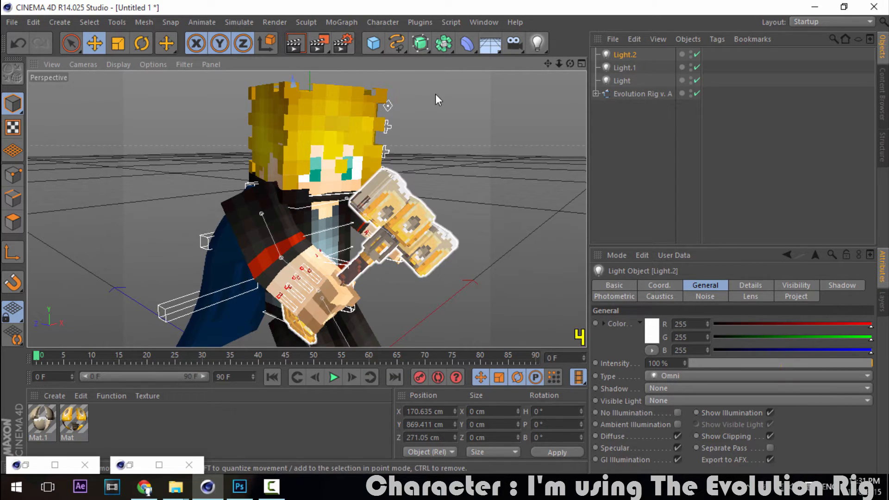
Load the saved render preset "Use This to Render" in the render settings.
left_click(338, 46)
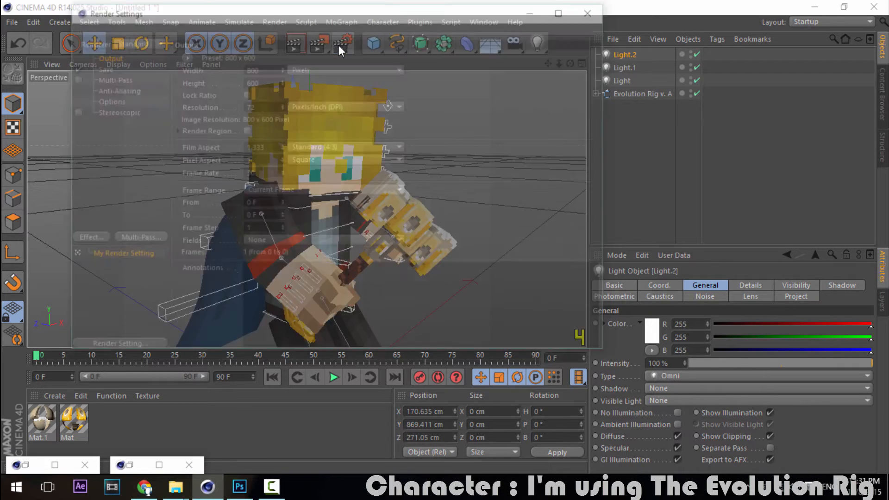
left_click(121, 348)
mouse_move(201, 453)
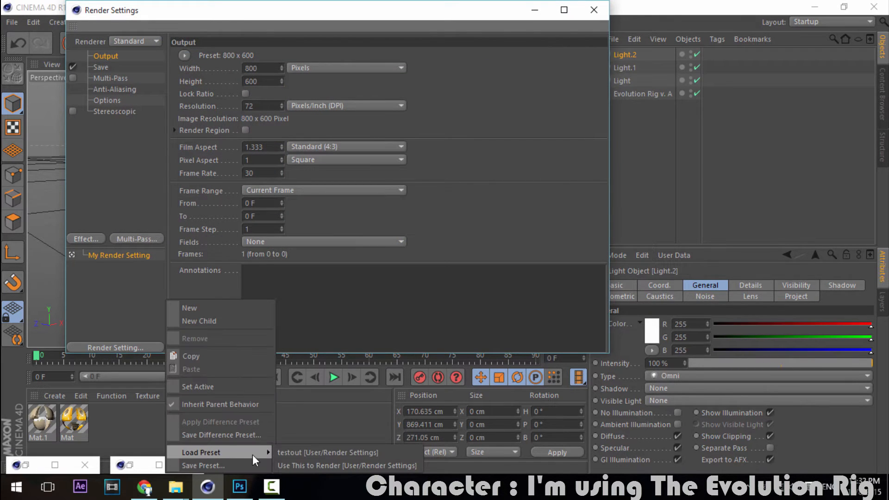
left_click(300, 465)
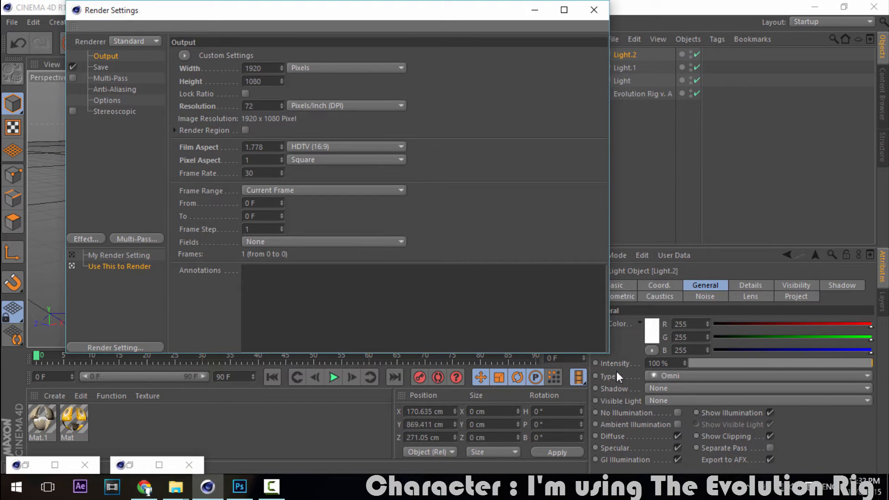
Set the saved image's depth to 16 Bit/Channel and its output file to fiery on the Desktop.
left_click_drag(608, 352, 875, 441)
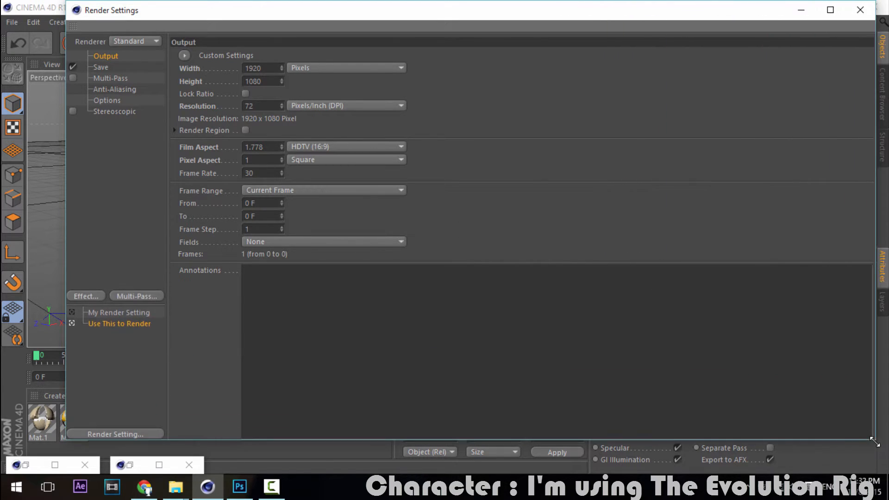
left_click(100, 67)
left_click(343, 104)
left_click(319, 129)
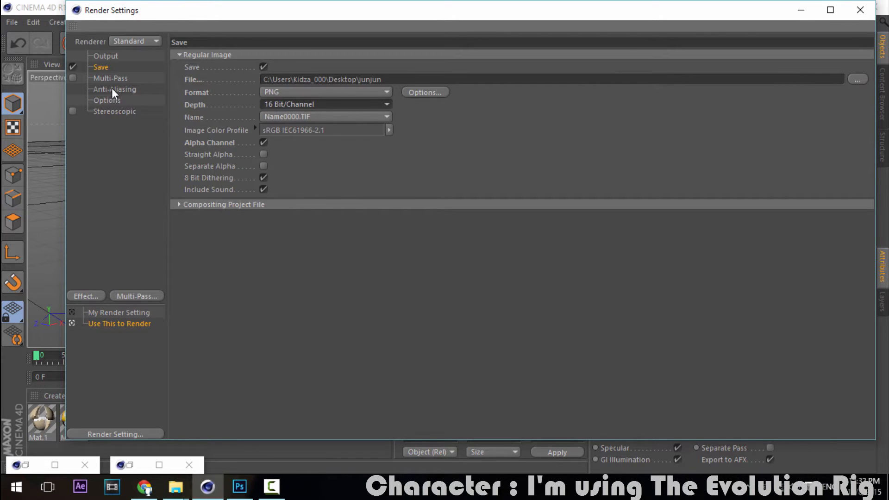
left_click(419, 79)
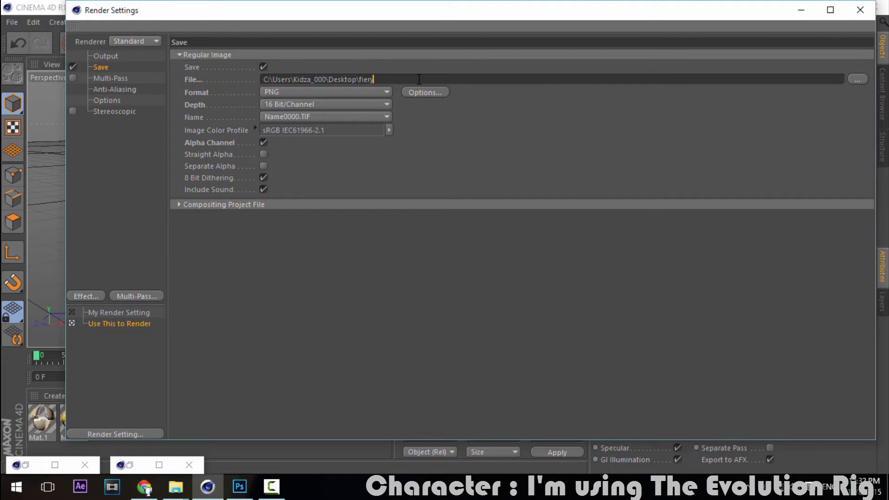
Review the anti-aliasing, general options, save and output render settings, and close the settings window.
left_click(131, 90)
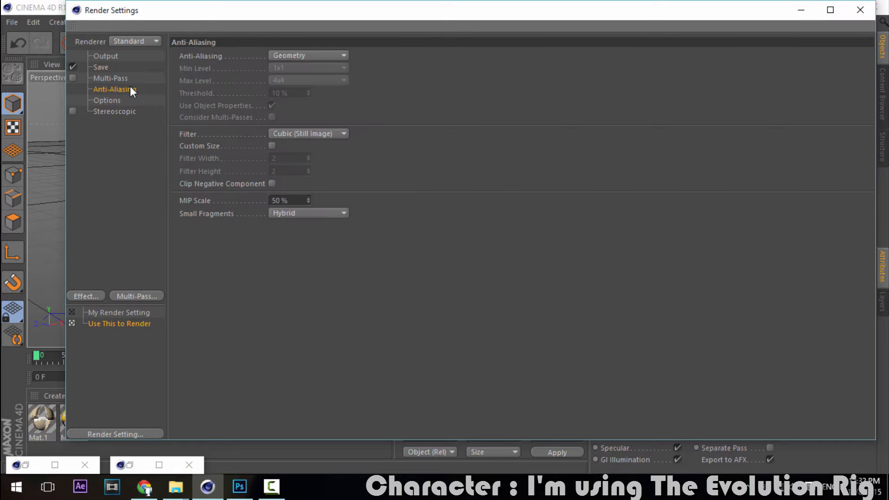
left_click(123, 100)
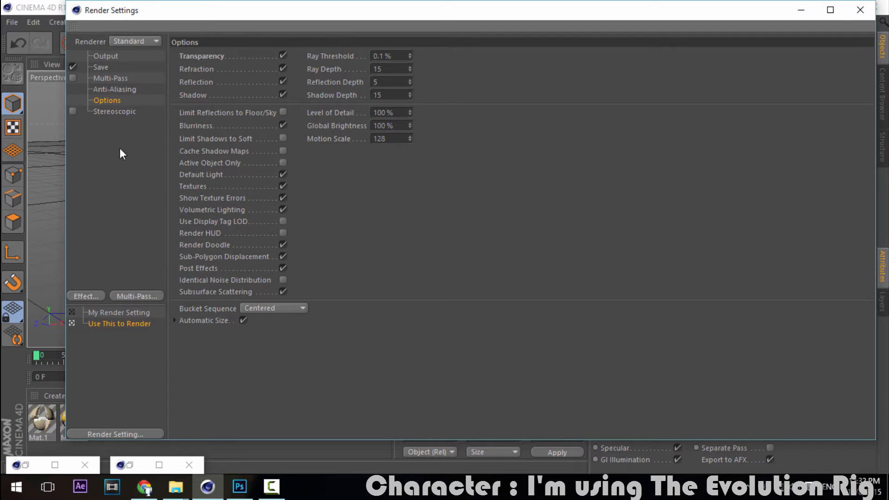
left_click(100, 67)
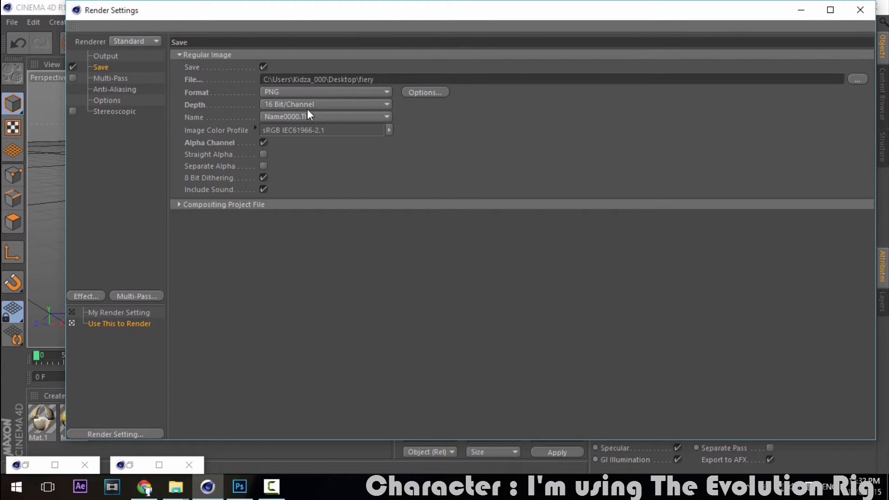
left_click(99, 56)
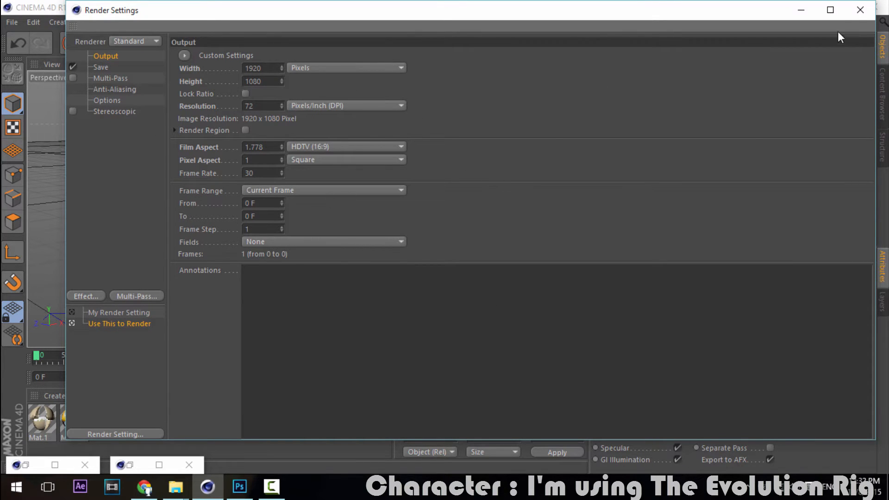
left_click(860, 9)
Frame the character from head to thighs with the hammer in view and render a preview in the viewport.
scroll(333, 213, "down", 3)
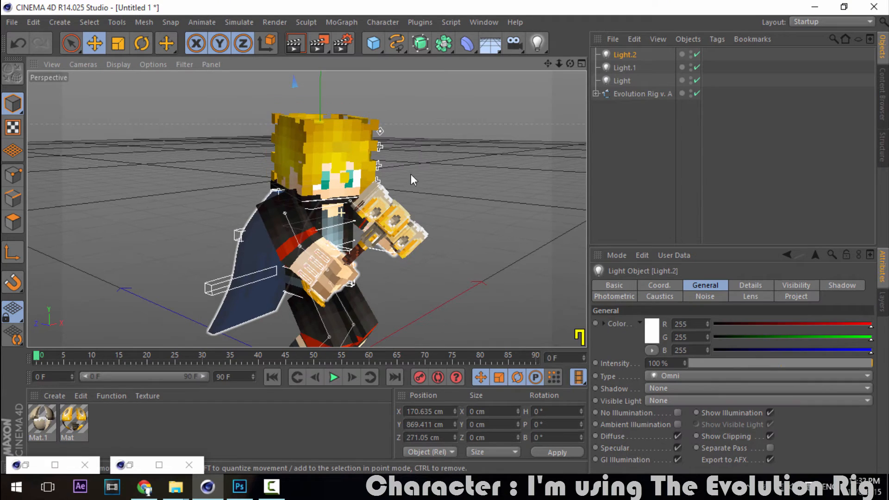
left_click_drag(548, 64, 545, 51)
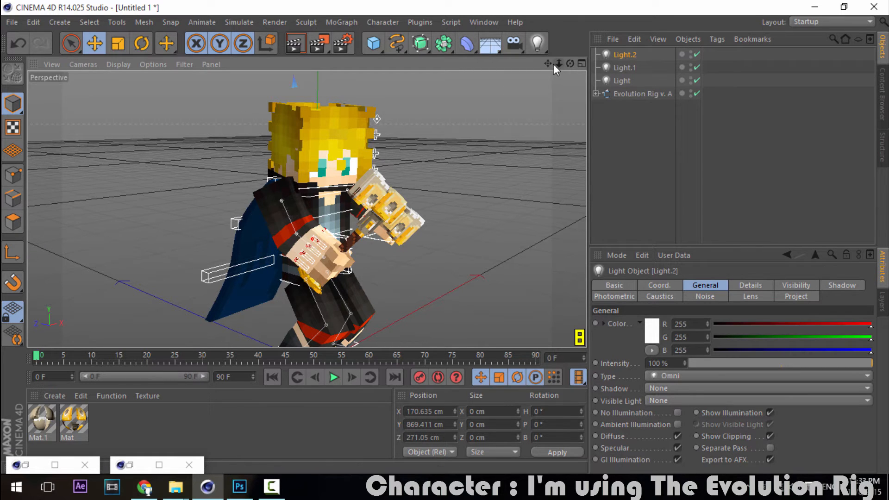
mouse_move(546, 64)
left_mouse_down()
mouse_move(541, 46)
mouse_move(557, 73)
mouse_move(571, 46)
mouse_move(572, 60)
mouse_move(540, 59)
left_mouse_up()
scroll(389, 104, "up", 4)
scroll(454, 143, "down", 1)
scroll(452, 124, "down", 1)
left_click(300, 44)
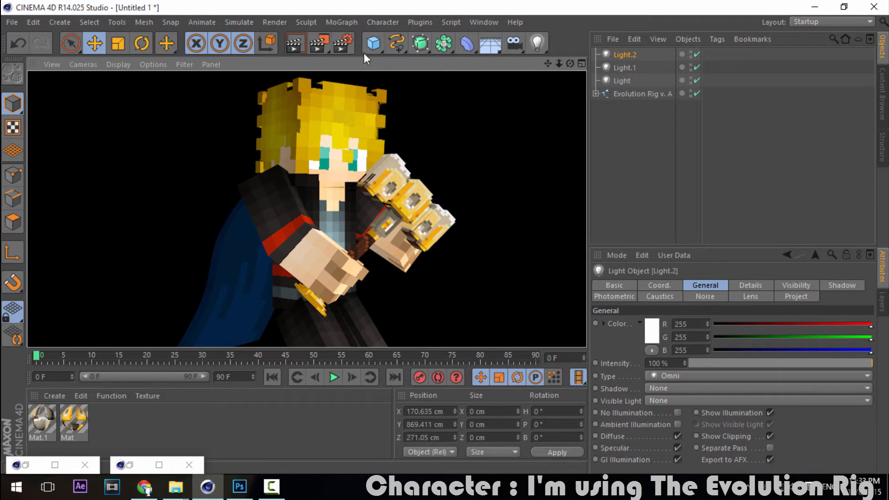
Render the scene to the Picture Viewer, inspect the full image and close the viewer.
left_click(324, 42)
scroll(698, 100, "down", 2)
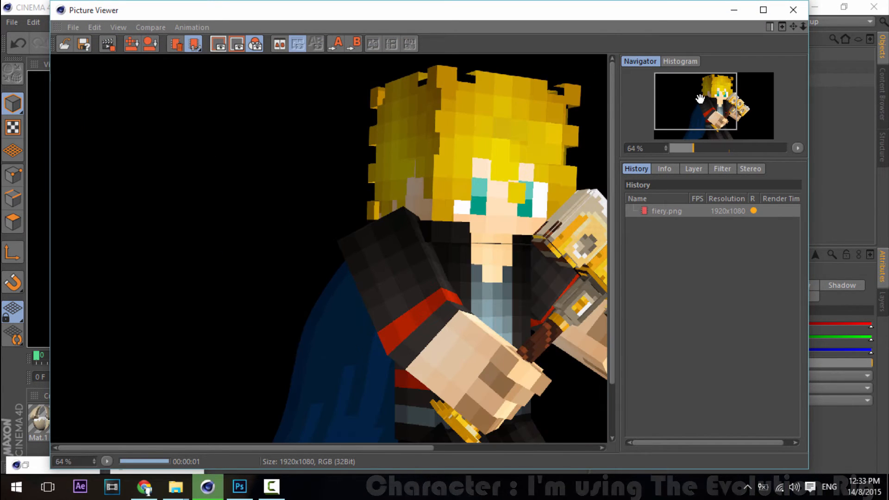
left_click_drag(699, 100, 719, 126)
scroll(720, 126, "down", 2)
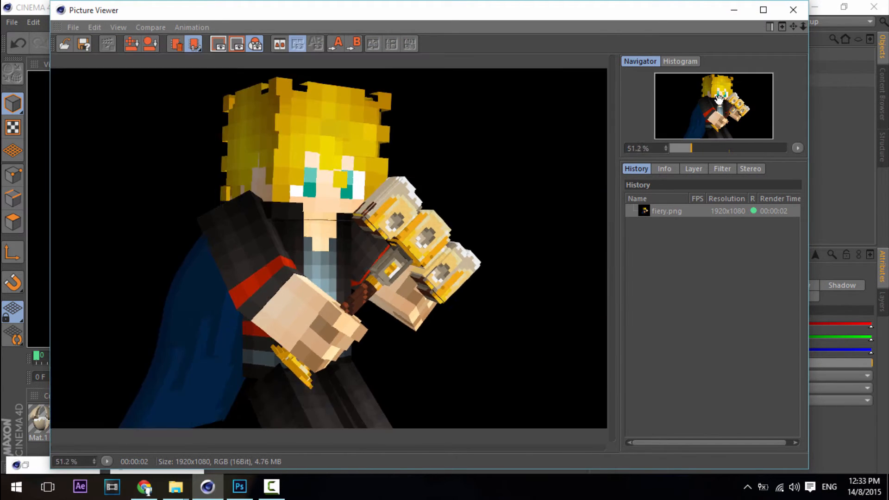
left_click(792, 10)
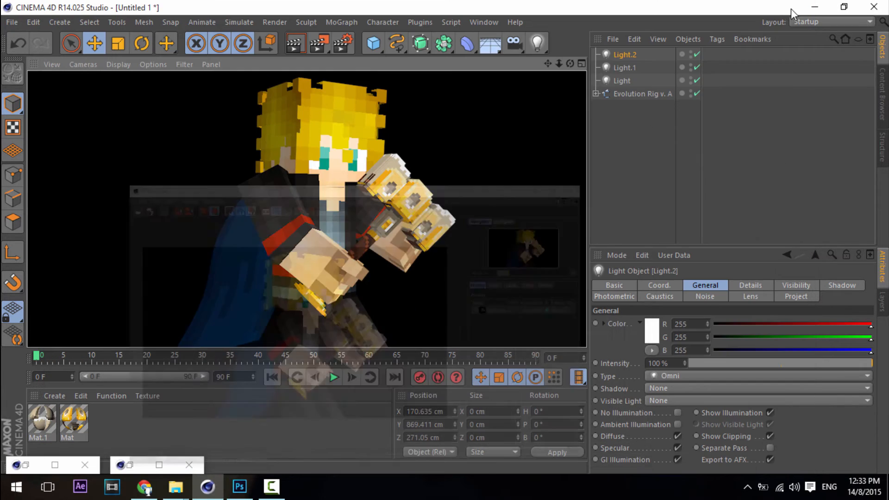
Open the rendered fiery.png from the desktop in Paint, check the image and its background, and close Paint.
left_click(812, 7)
left_click(811, 6)
left_click(807, 3)
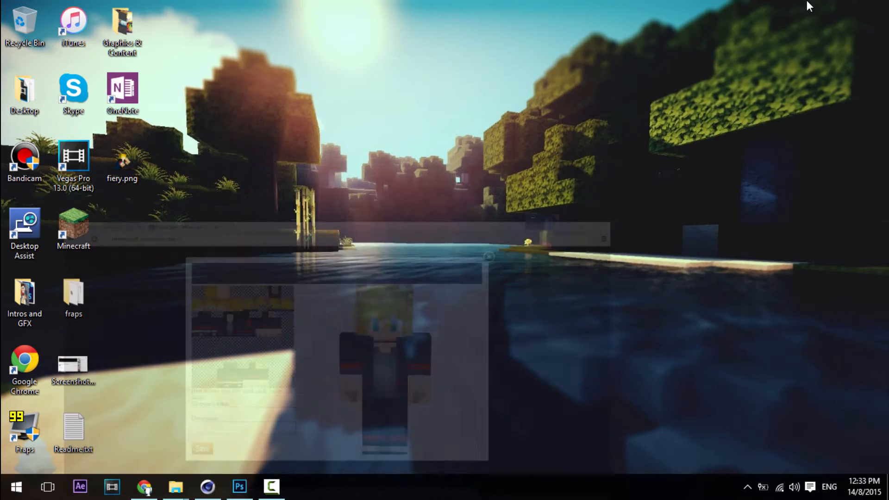
left_click(134, 167)
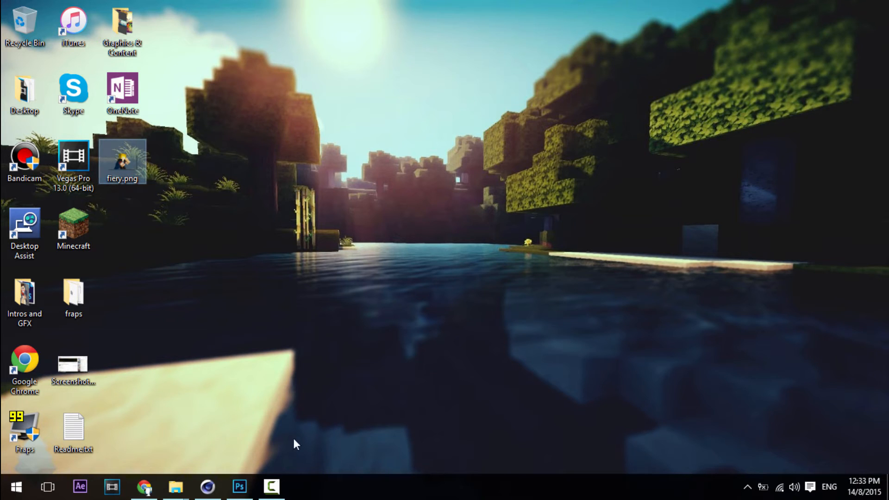
left_click(208, 486)
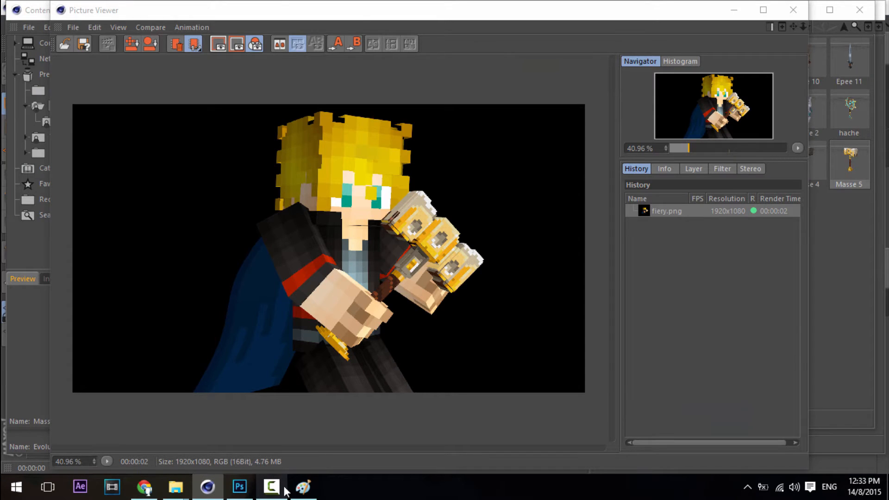
left_click(303, 486)
scroll(198, 293, "down", 5)
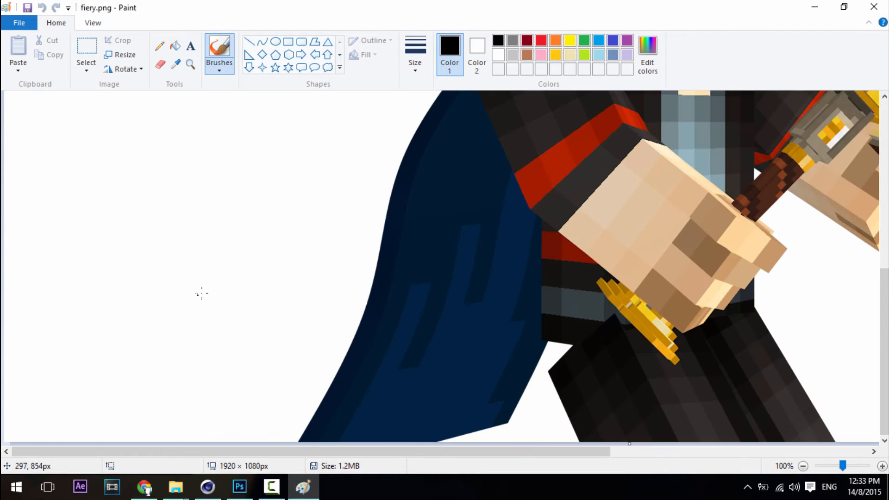
left_click(866, 10)
Close the Picture Viewer and Content Browser windows and quit Cinema 4D without saving the project.
left_click(790, 12)
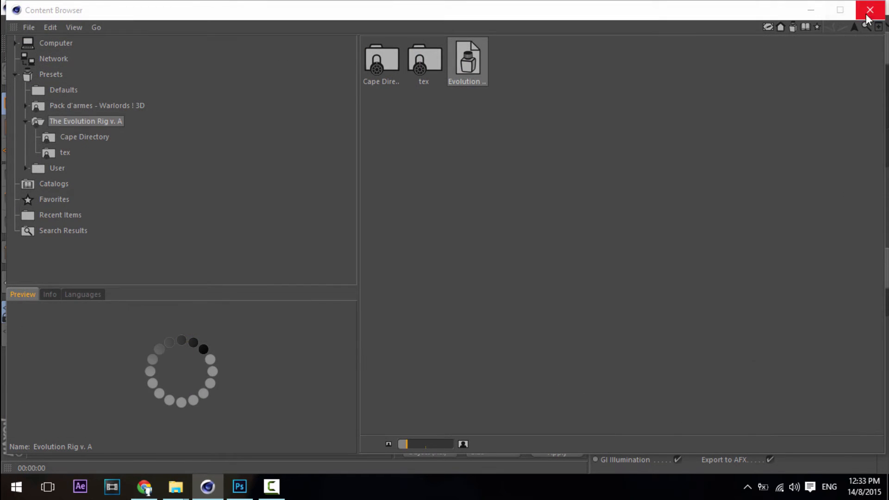
left_click(860, 10)
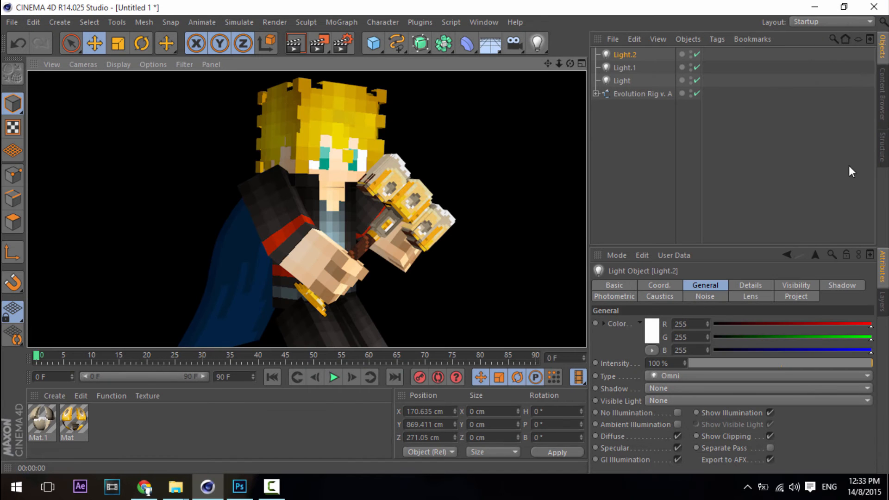
key("alt+F4")
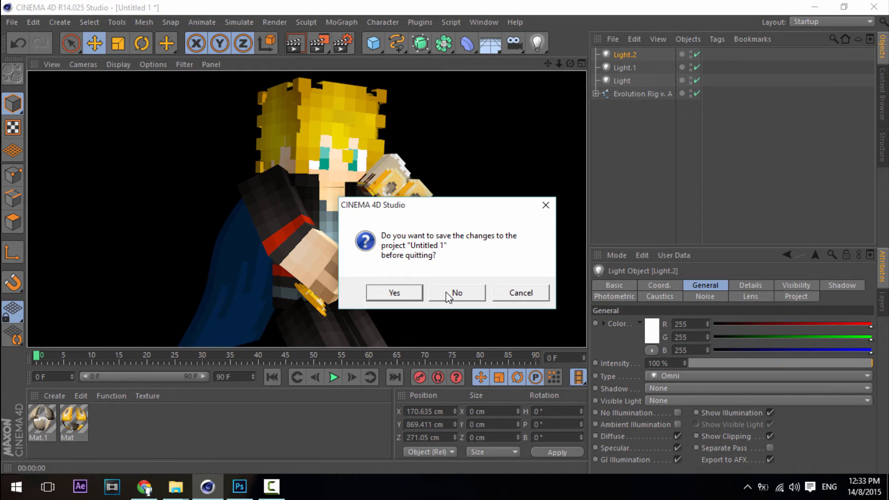
left_click(448, 294)
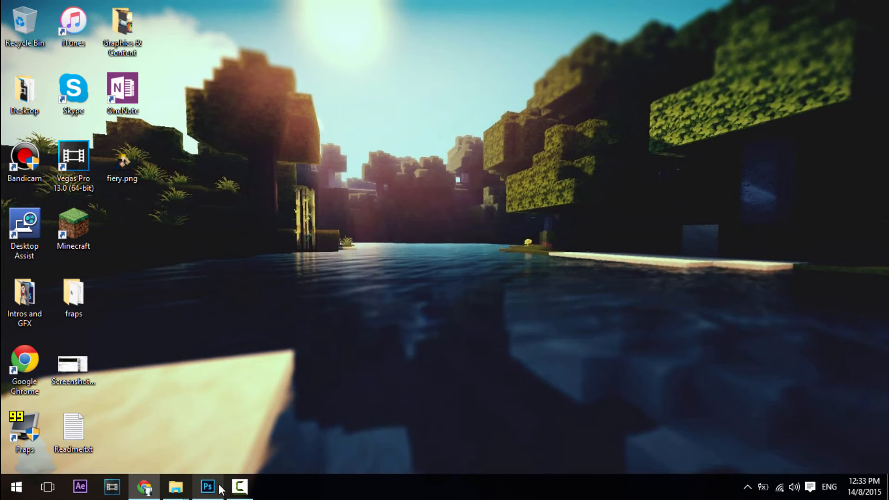
Switch to Photoshop and start a new document 800 pixels wide and 800 pixels high.
left_click(219, 487)
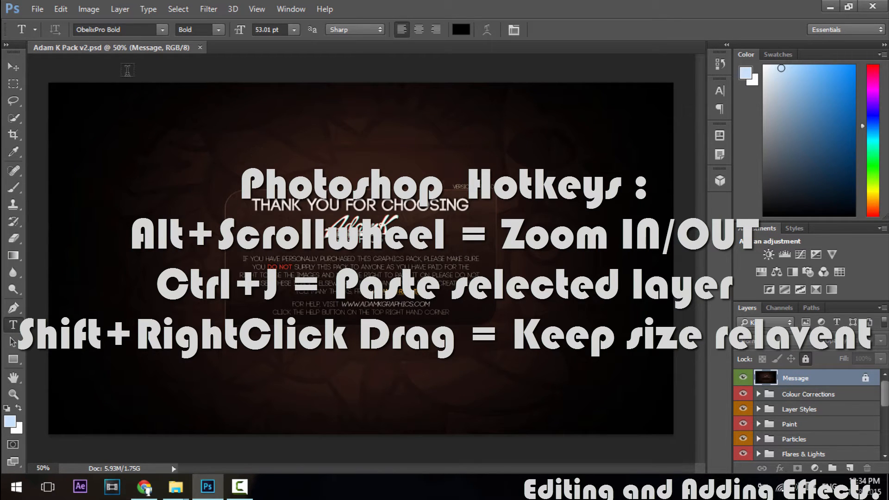
left_click(40, 12)
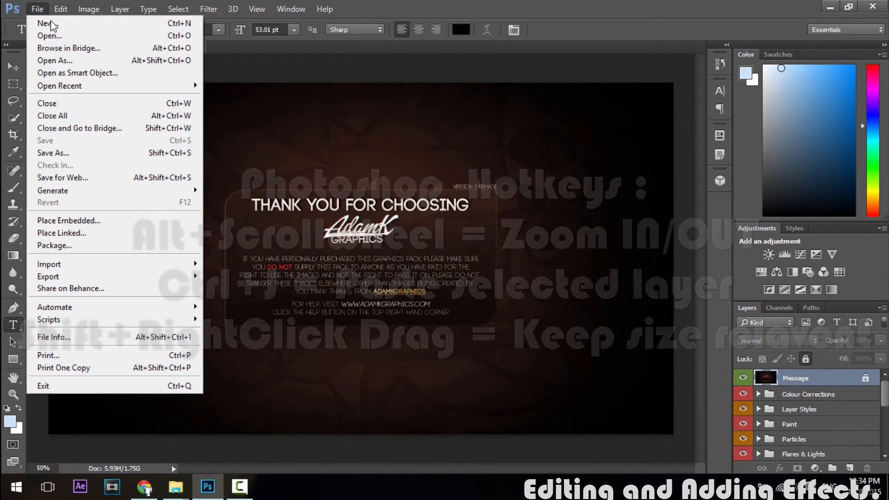
left_click(51, 21)
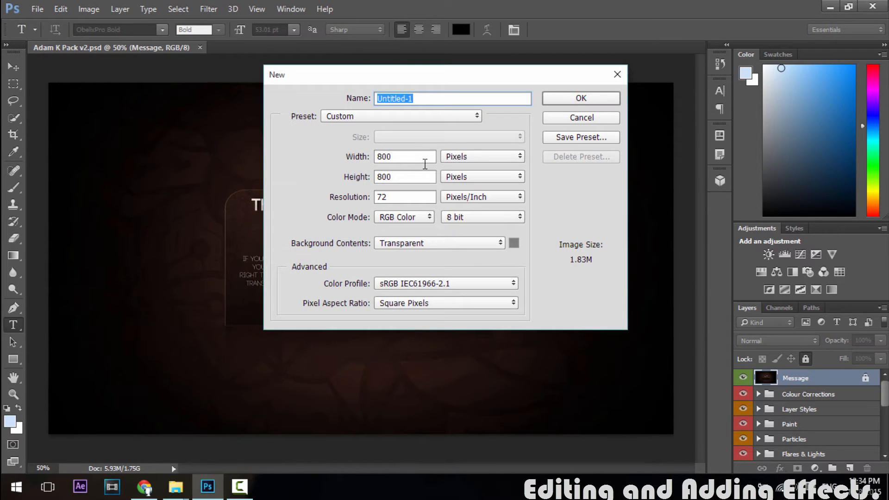
left_click(424, 160)
double_click(424, 160)
left_click(408, 158)
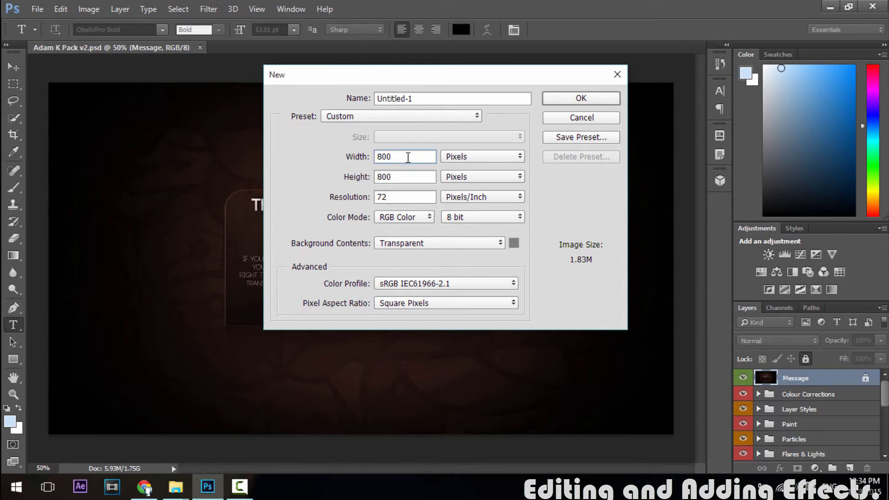
left_click(447, 165)
left_click(480, 167)
left_click(410, 156)
left_click(408, 176)
Choose Transparent as the background contents of the new document.
left_click(427, 246)
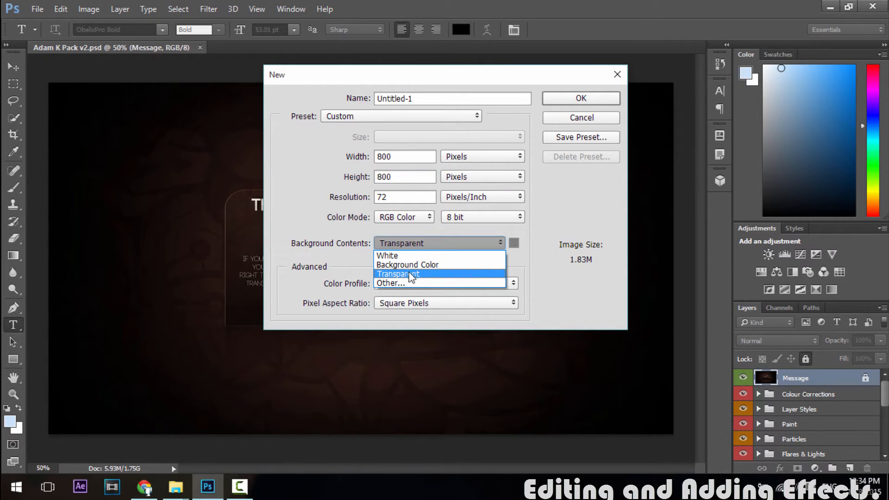
left_click(417, 274)
left_click(422, 244)
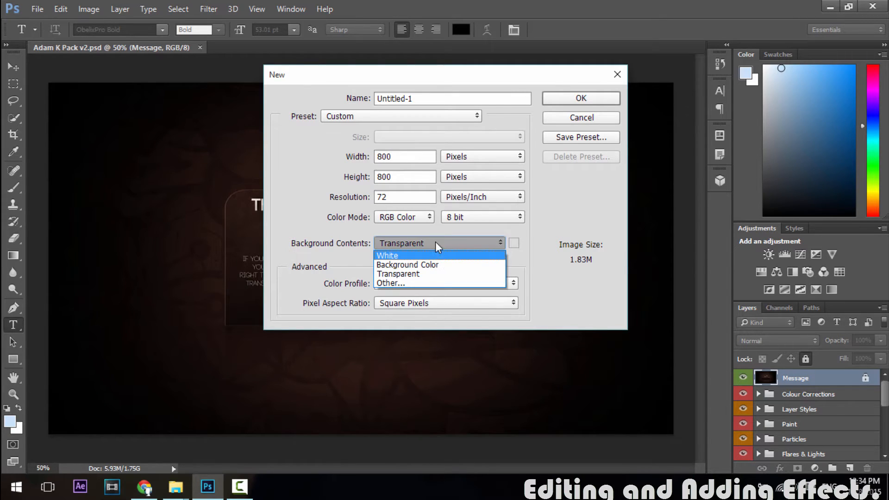
left_click(435, 242)
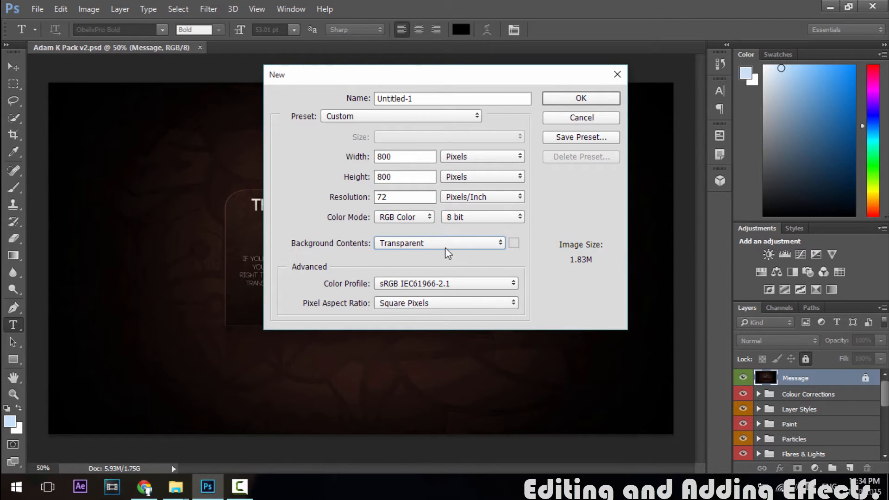
Name the new document Fiery_Delirious, create it and make it the active document.
left_click_drag(441, 100, 352, 100)
key("BackSpace")
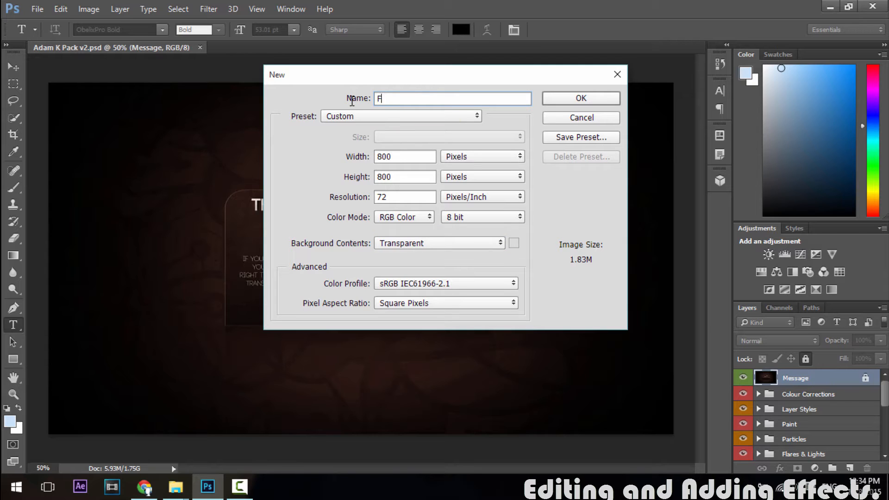
type("Fiery_Delirious")
left_click(559, 95)
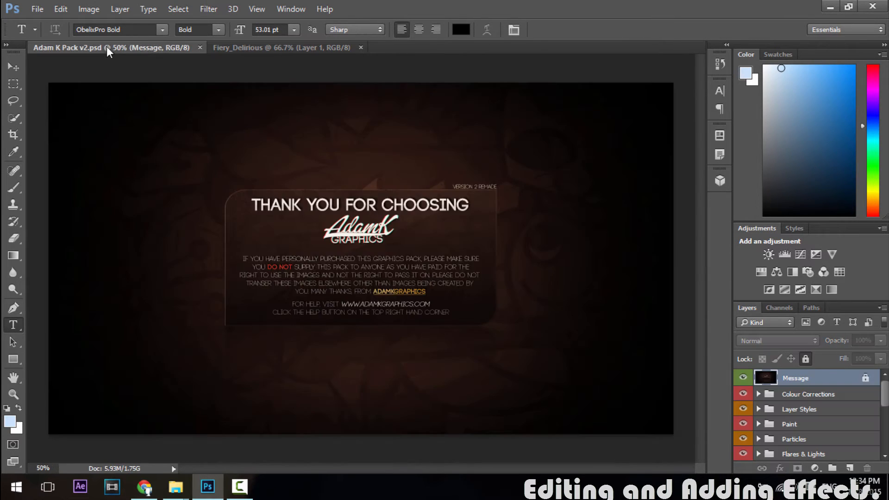
left_click(108, 51)
left_click(282, 48)
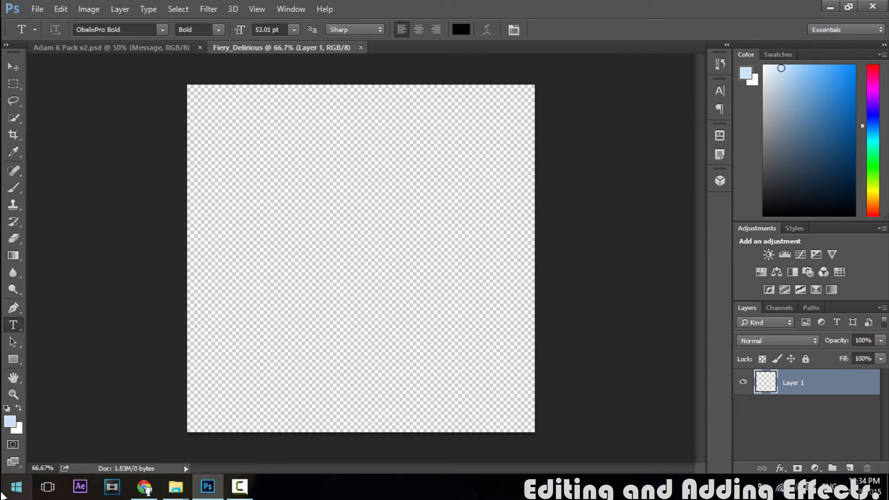
Switch to the 120+ Shader Screenshot Pack folder in File Explorer and look through its images for a background.
mouse_move(176, 487)
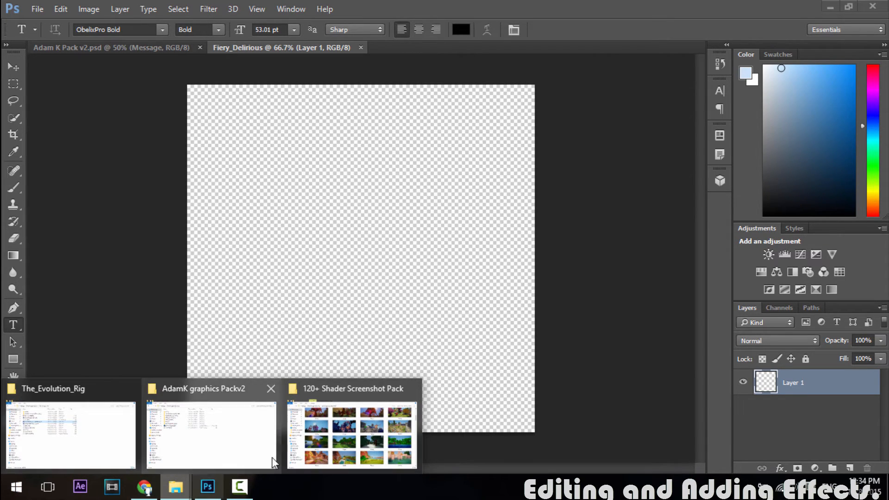
left_click(355, 433)
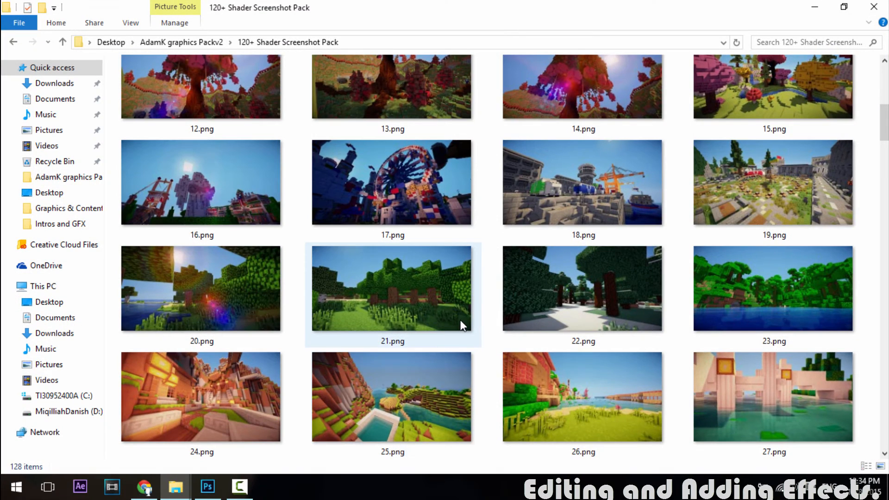
scroll(461, 323, "up", 2)
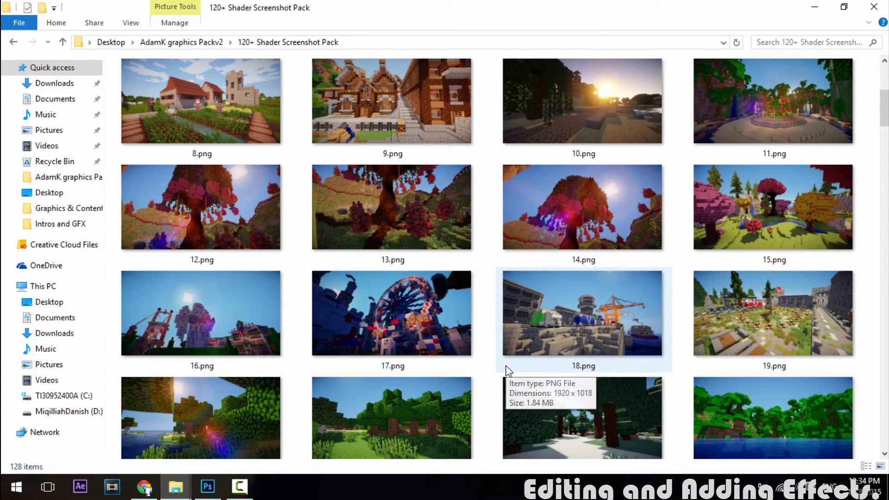
scroll(614, 305, "down", 10)
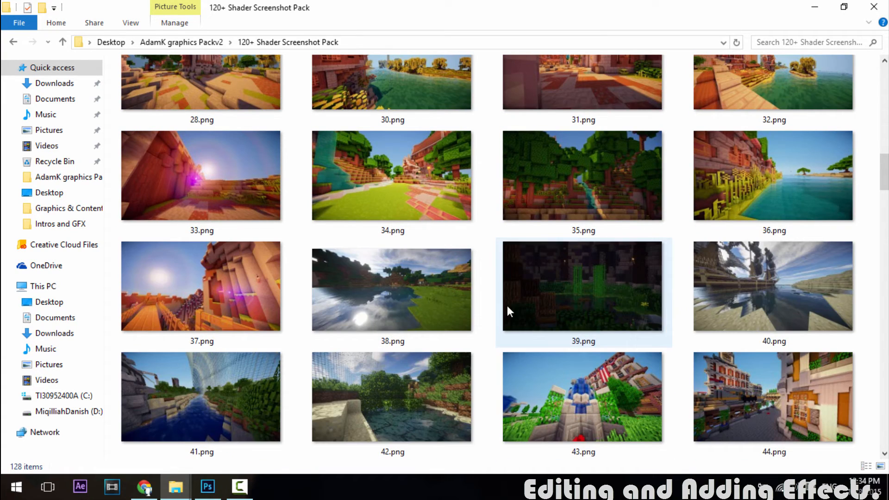
scroll(613, 298, "down", 8)
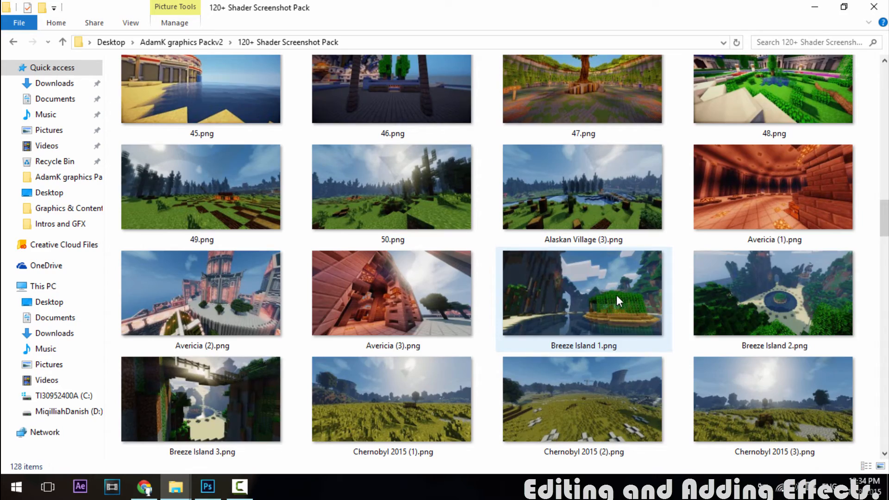
Browse the 120+ Shader Screenshot Pack folder for a suitable background image.
scroll(616, 299, "down", 3)
scroll(617, 301, "down", 4)
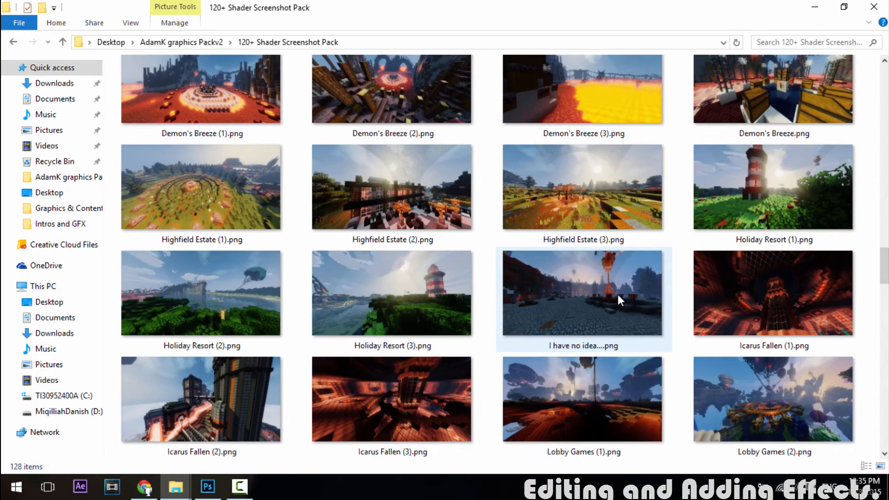
scroll(618, 294, "down", 2)
scroll(632, 291, "down", 4)
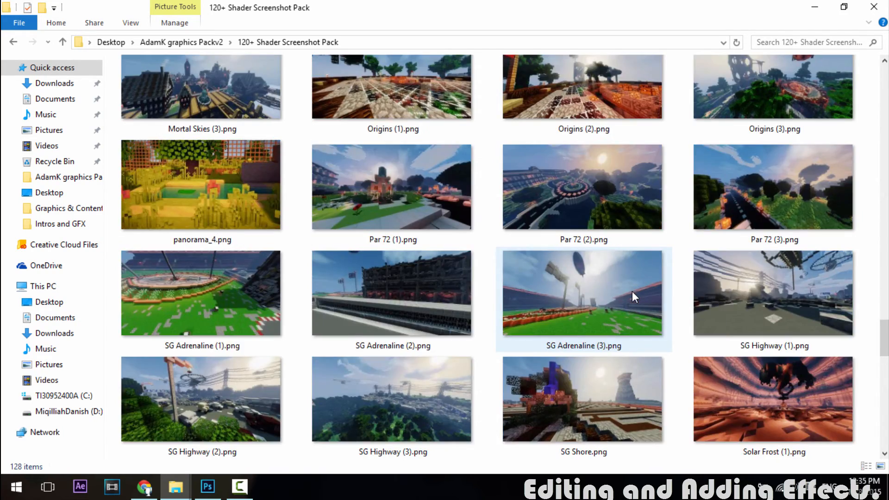
scroll(652, 291, "up", 10)
scroll(651, 291, "up", 4)
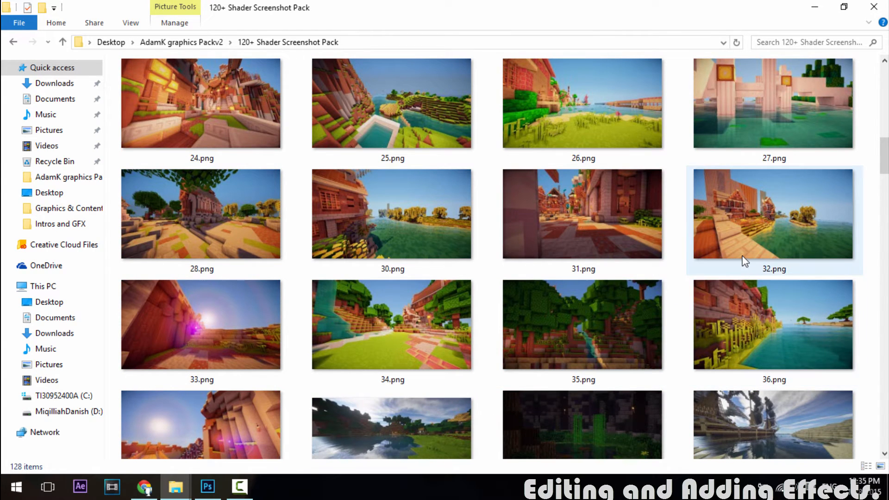
scroll(741, 249, "down", 2)
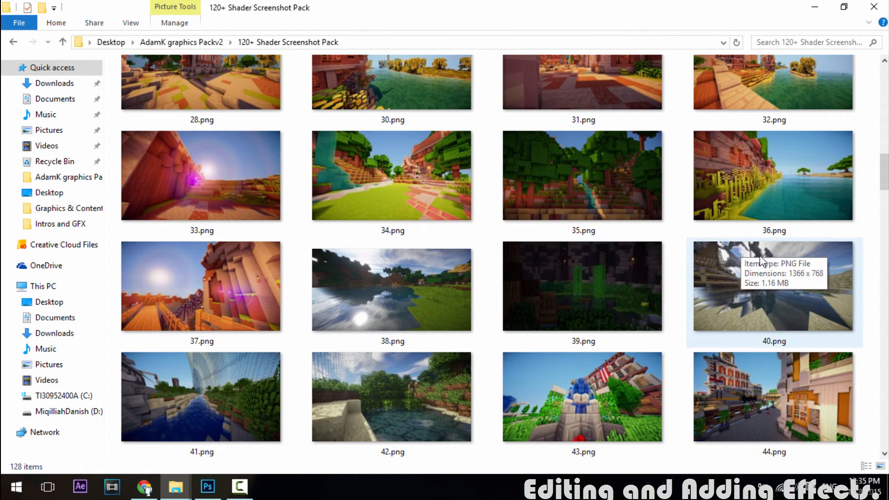
scroll(826, 321, "down", 6)
scroll(826, 321, "down", 3)
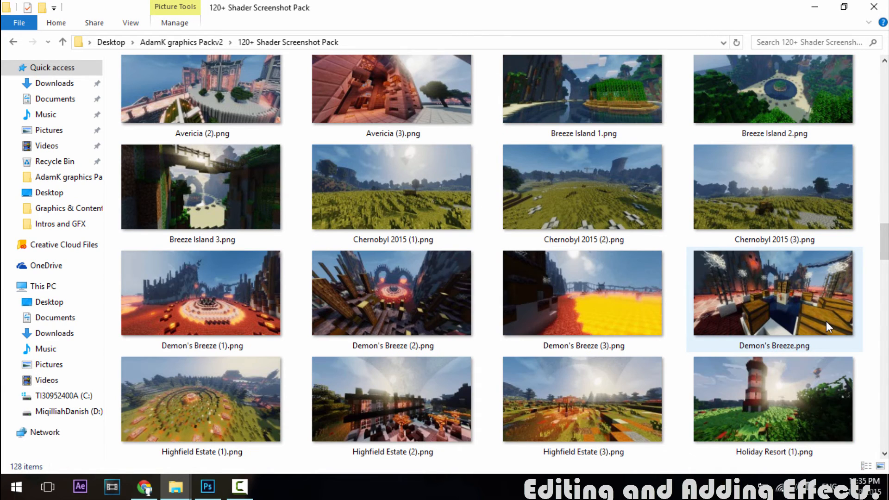
scroll(826, 321, "down", 3)
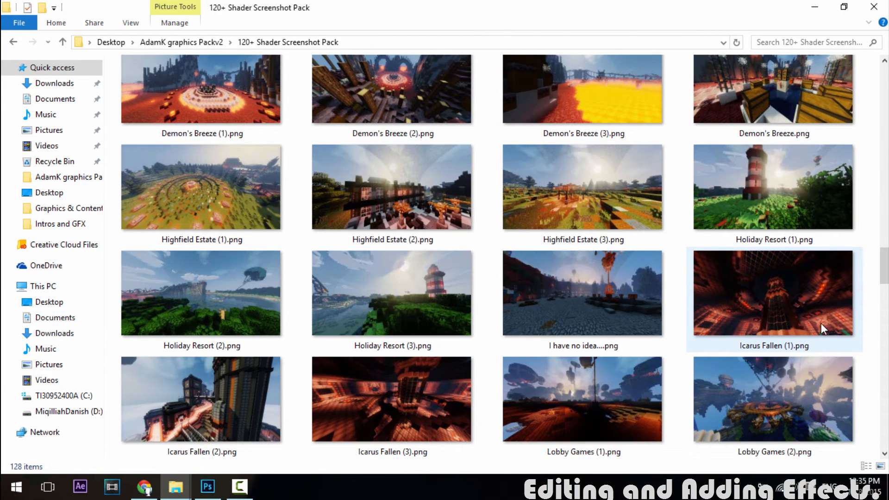
scroll(720, 270, "down", 18)
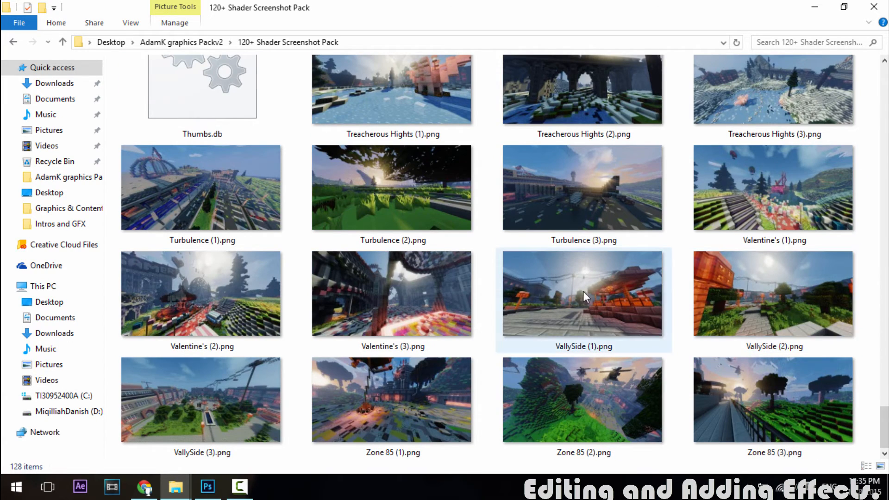
scroll(746, 264, "up", 5)
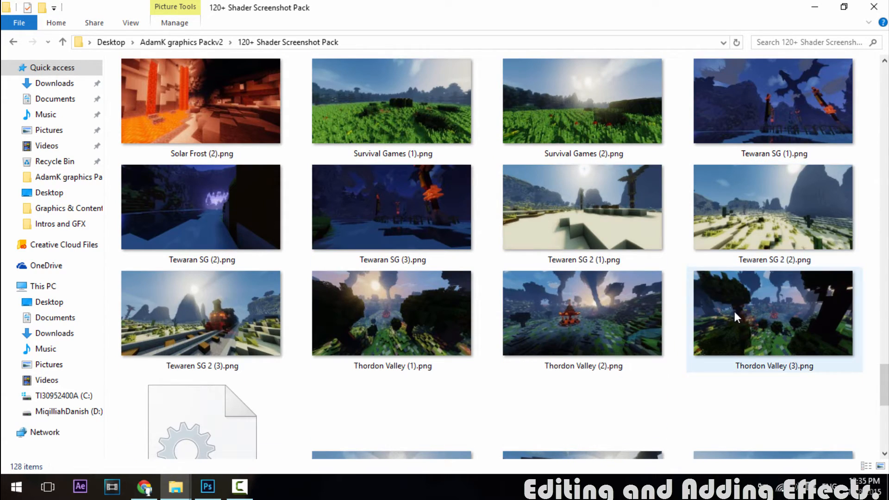
scroll(241, 296, "up", 5)
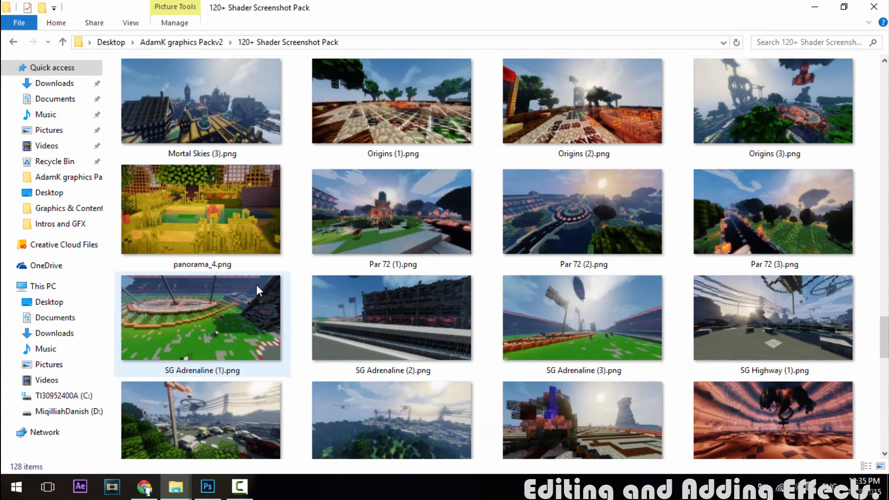
scroll(606, 215, "up", 3)
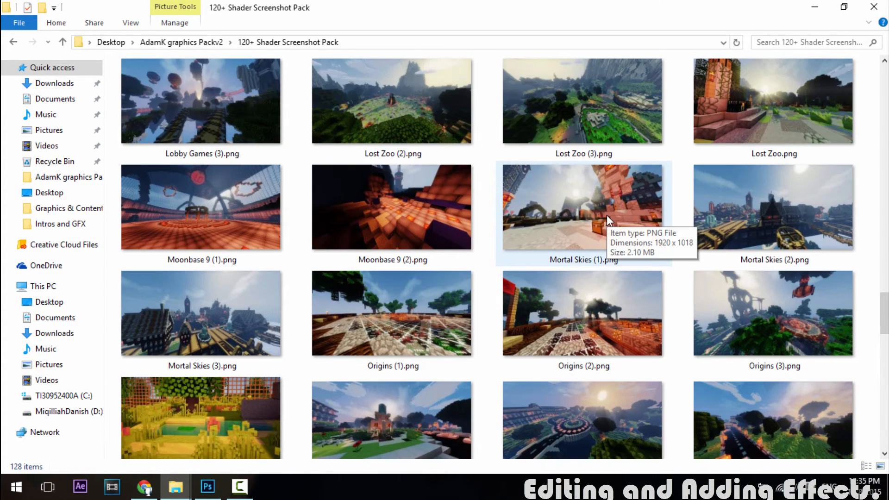
scroll(384, 256, "up", 5)
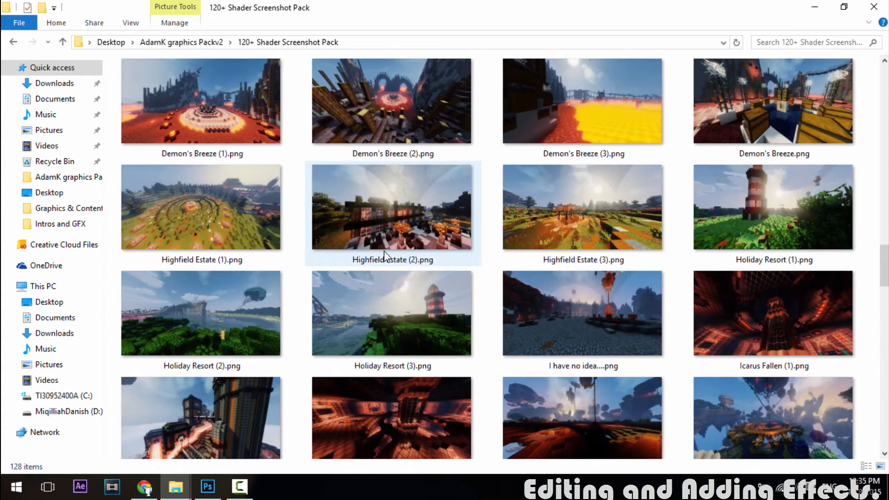
left_click_drag(416, 301, 426, 323)
scroll(235, 284, "up", 2)
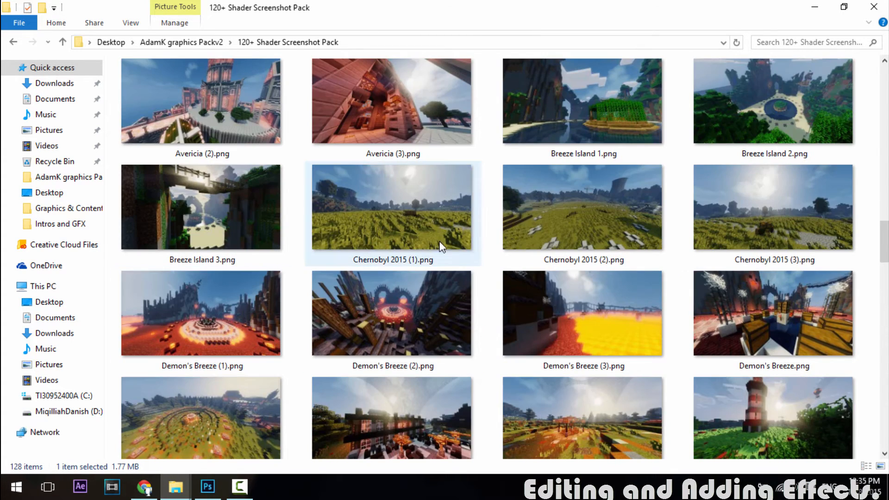
scroll(437, 248, "up", 2)
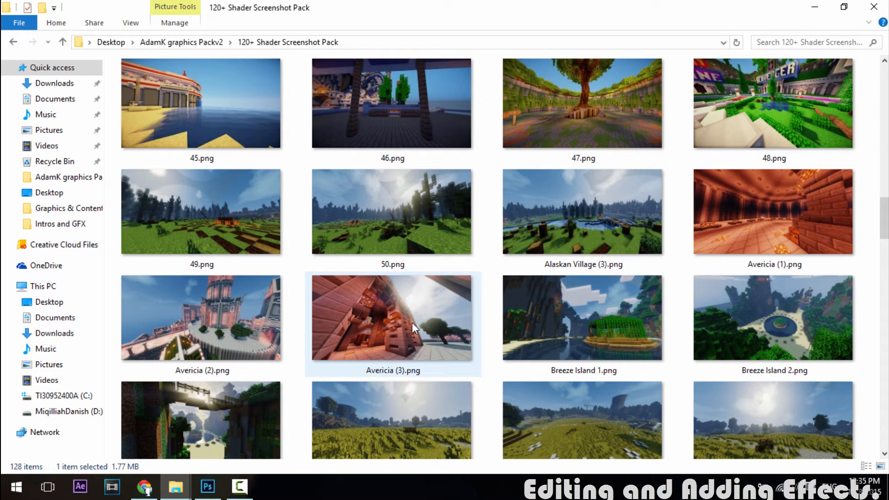
scroll(577, 269, "up", 2)
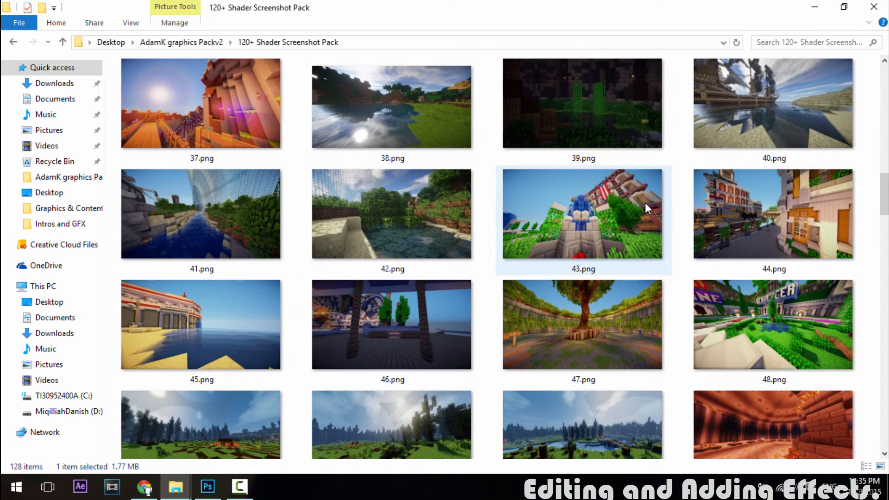
scroll(756, 230, "up", 6)
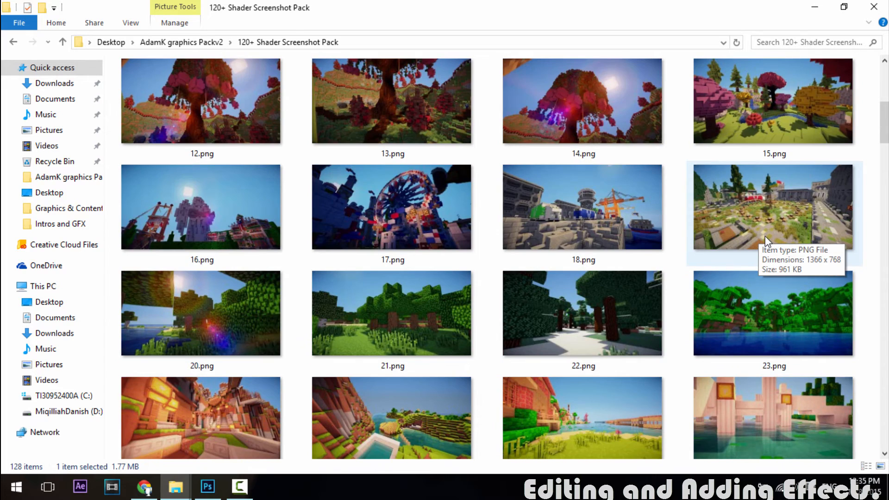
scroll(765, 236, "up", 3)
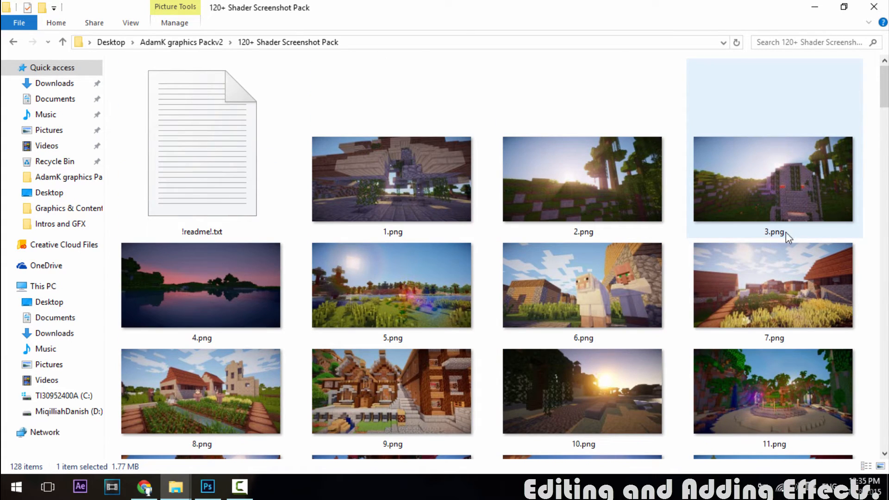
Place 14.png from the screenshot pack into the Fiery_Delirious document in Photoshop.
scroll(792, 234, "down", 2)
left_click_drag(641, 288, 329, 287)
left_click_drag(338, 241, 352, 280)
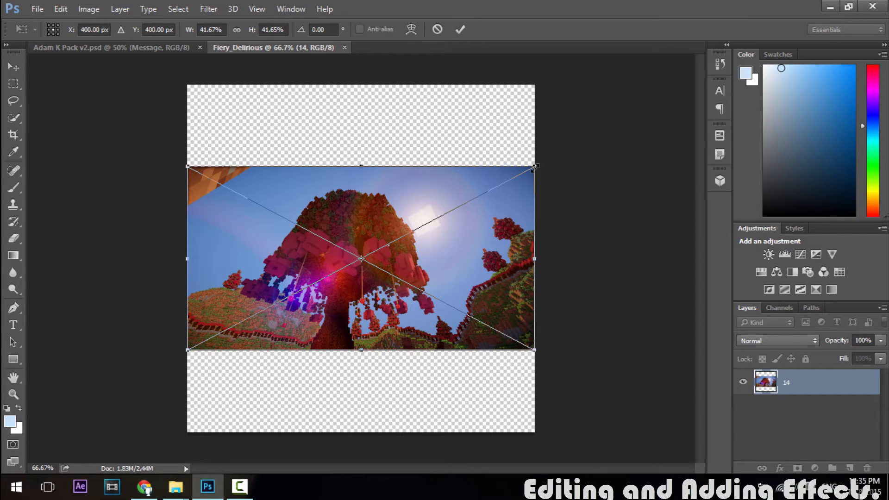
Scale the placed image to about 80% and position it so the tree and sun fill the whole canvas.
left_click_drag(549, 159, 856, 14)
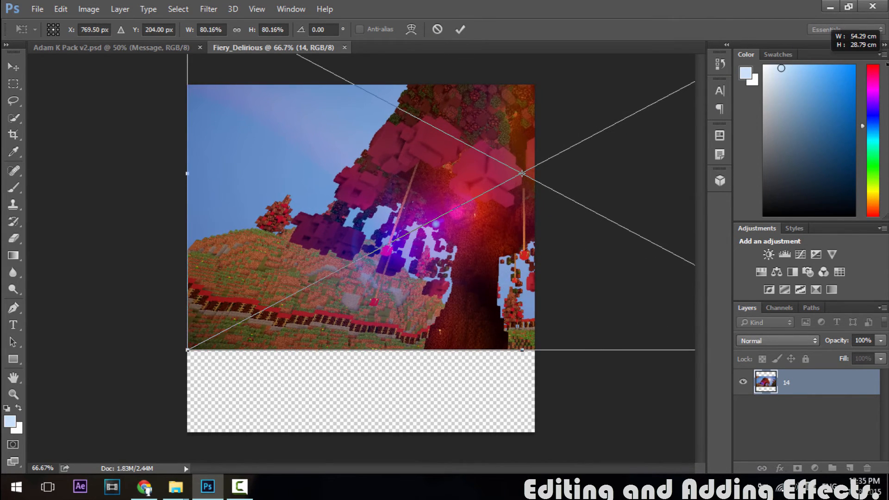
left_click_drag(421, 217, 301, 274)
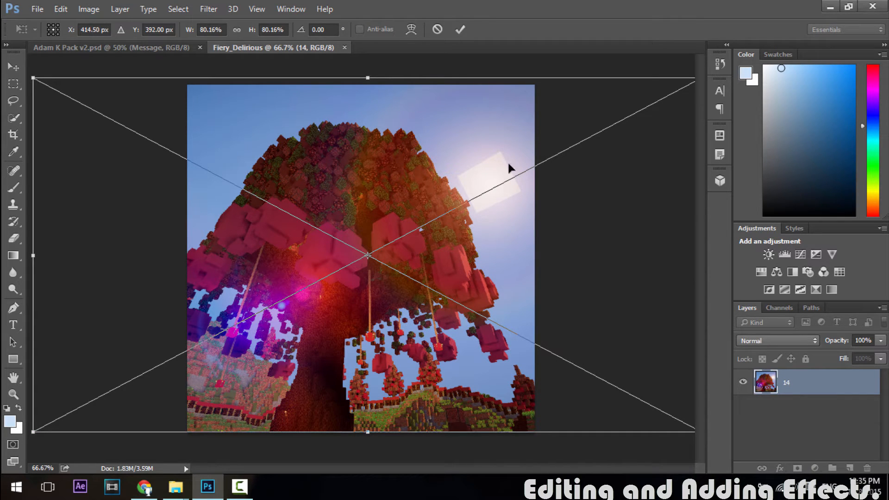
left_click(465, 30)
Rasterize the placed image layer 14.
key("t")
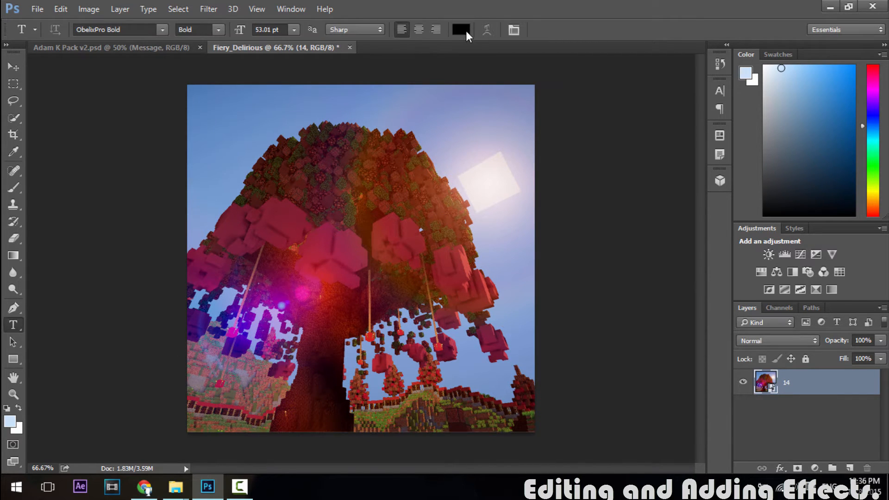
right_click(799, 380)
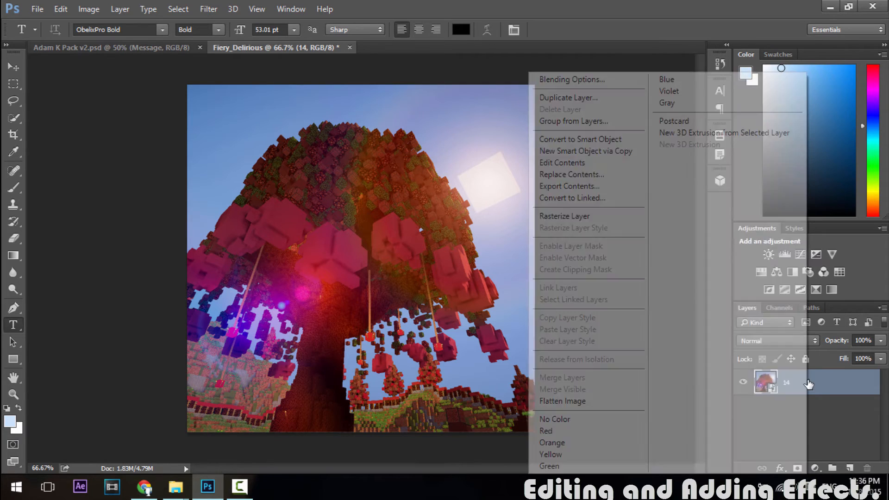
left_click(571, 216)
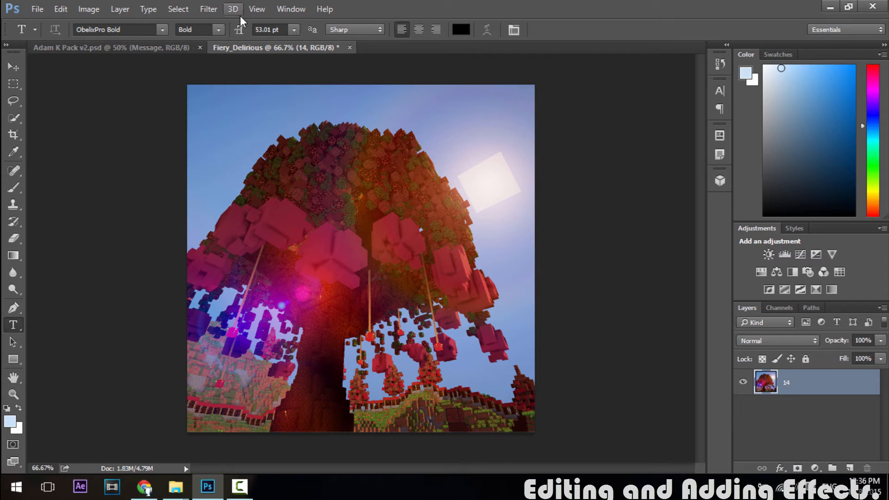
left_click(213, 9)
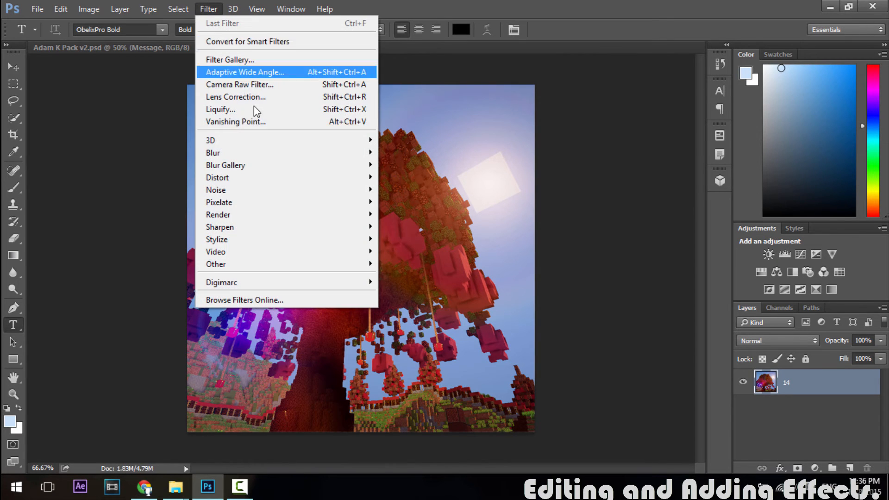
mouse_move(276, 151)
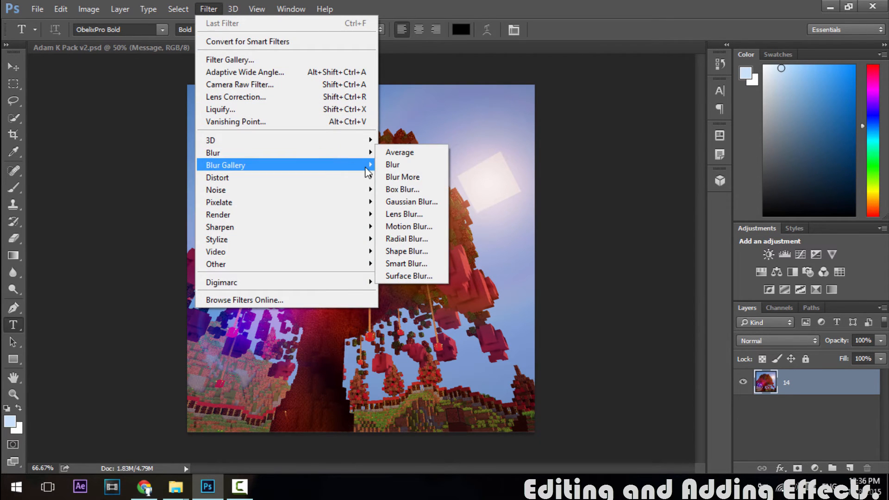
left_click(422, 200)
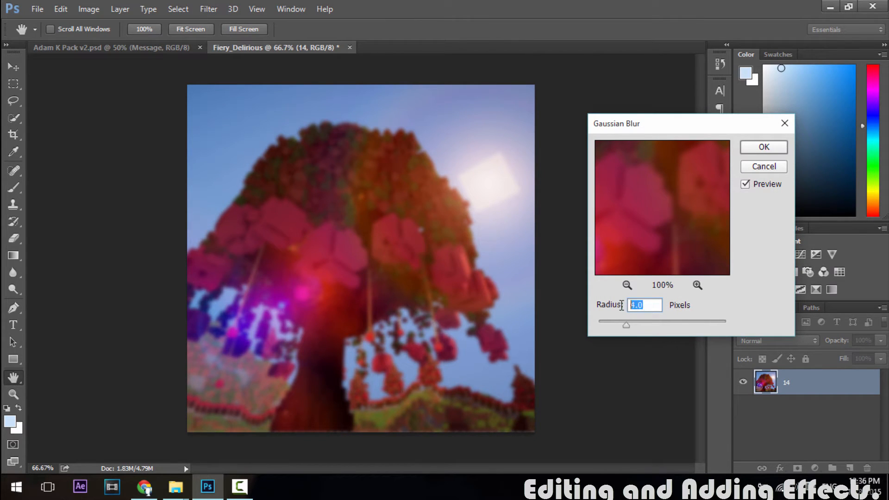
type("4")
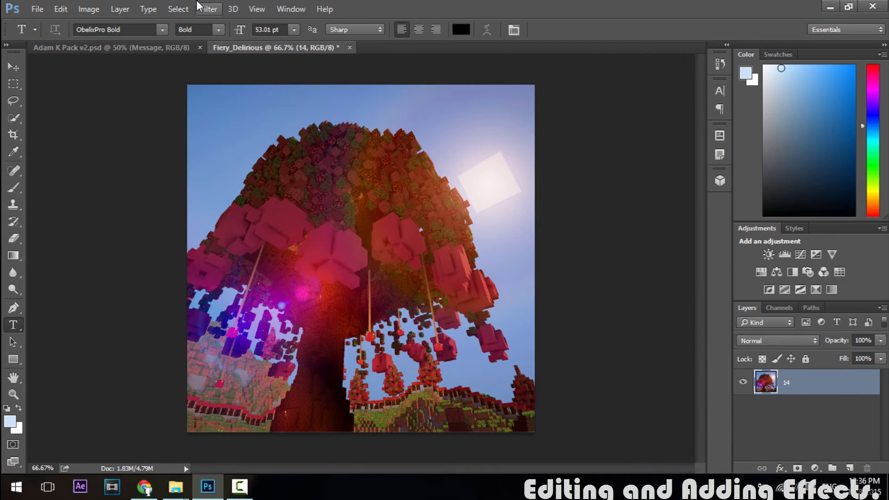
Apply a Gaussian Blur with a 4.0-pixel radius to the background image layer.
left_click(208, 8)
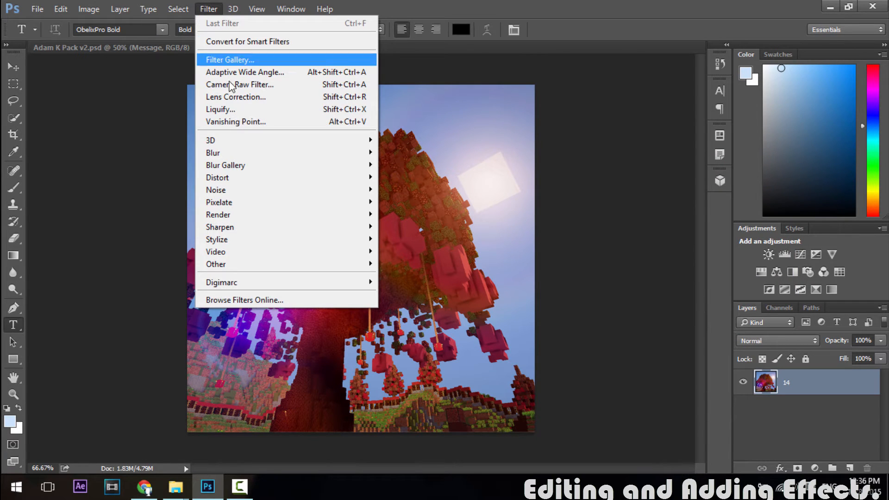
mouse_move(340, 154)
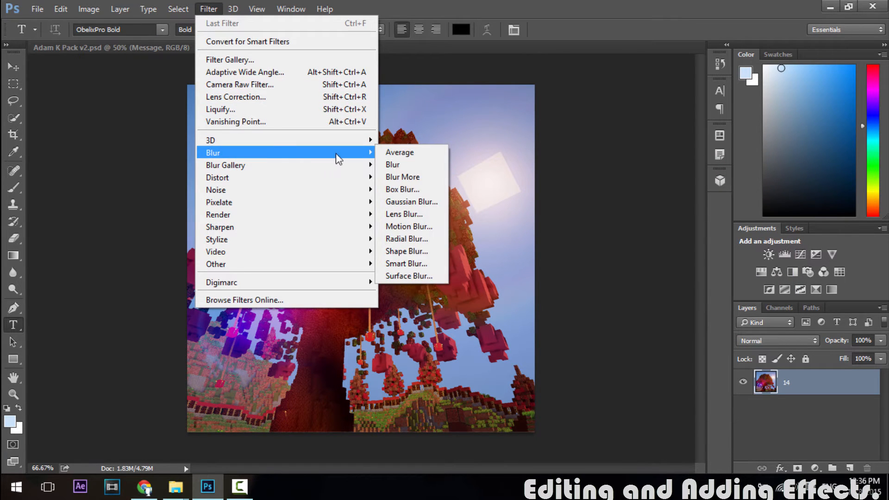
left_click(412, 203)
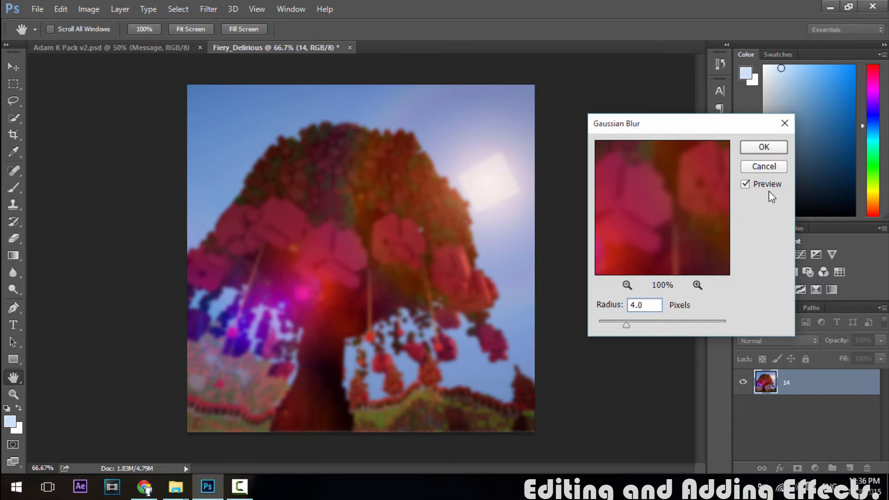
left_click(761, 145)
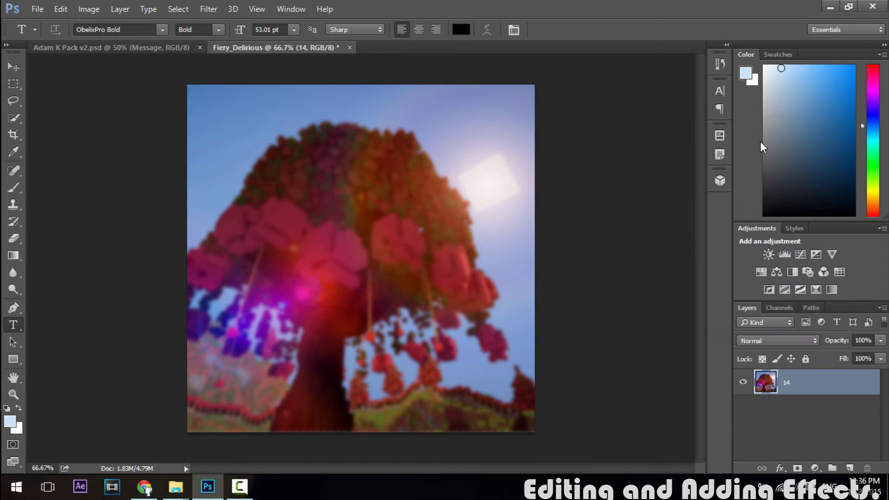
Apply a Radial Blur to the background layer with amount 10, the Zoom method and Best quality.
left_click(208, 9)
mouse_move(291, 170)
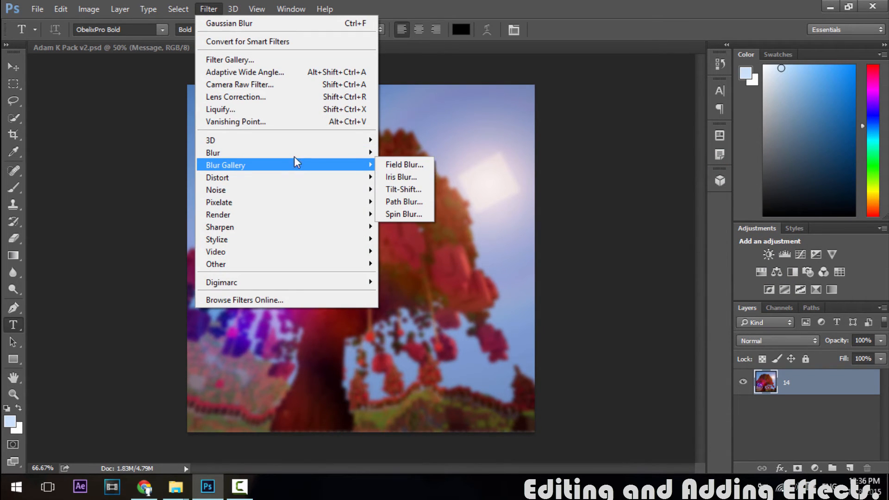
mouse_move(297, 153)
left_click(418, 238)
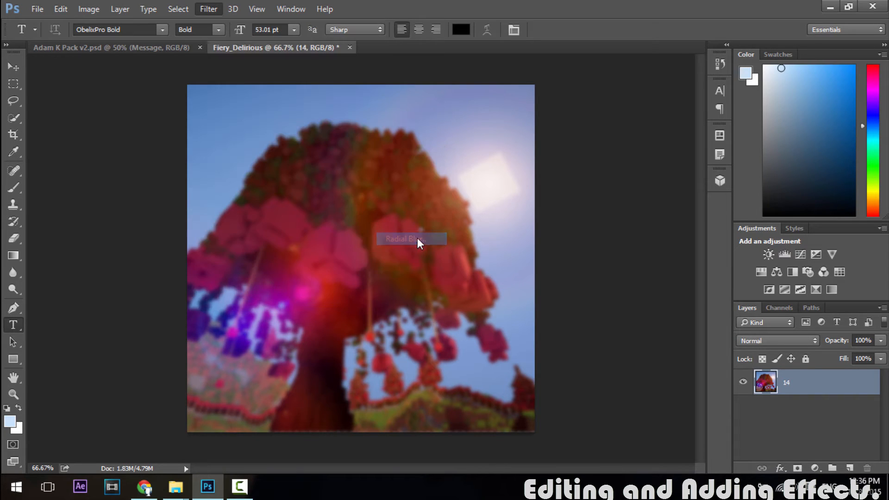
left_click(387, 199)
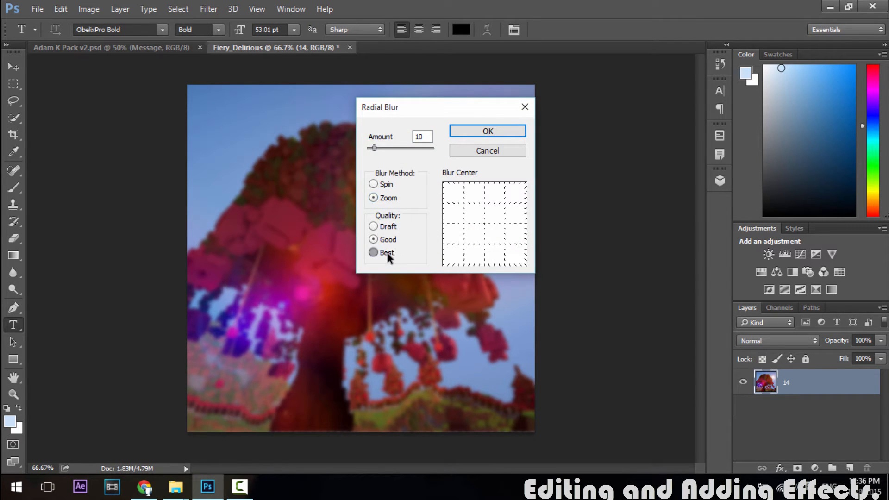
left_click(387, 253)
left_click(461, 133)
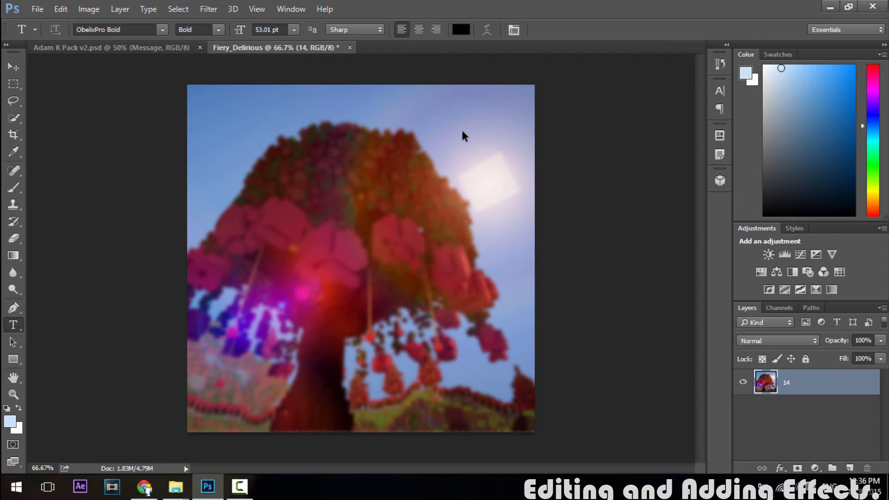
right_click(462, 132)
right_click(553, 114)
left_click(831, 419)
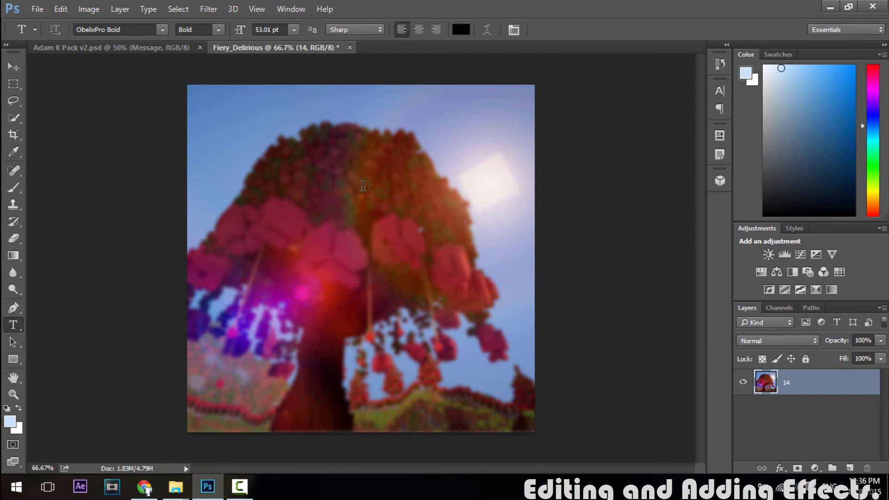
In Adam K Pack v2.psd, hide the Message layer and show the Light Vignette layer in the Banner Outlines (NEW) group.
left_click(95, 48)
scroll(761, 410, "down", 5)
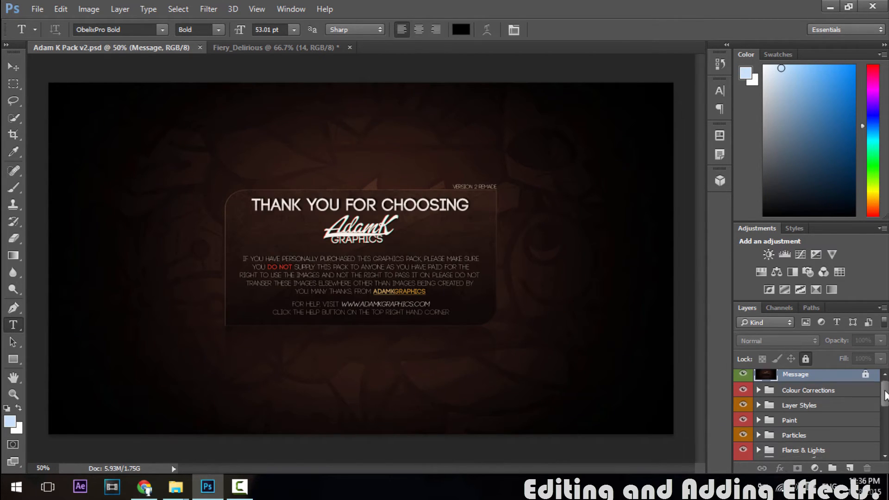
left_click(759, 407)
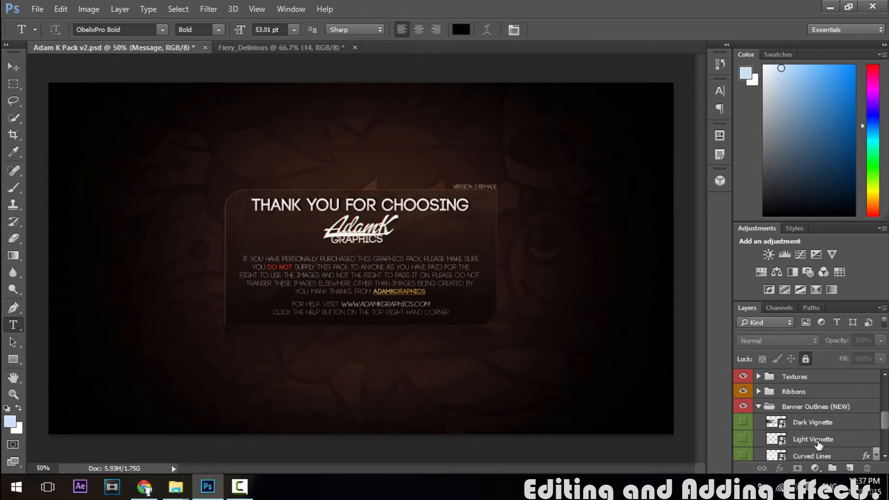
left_click(805, 441)
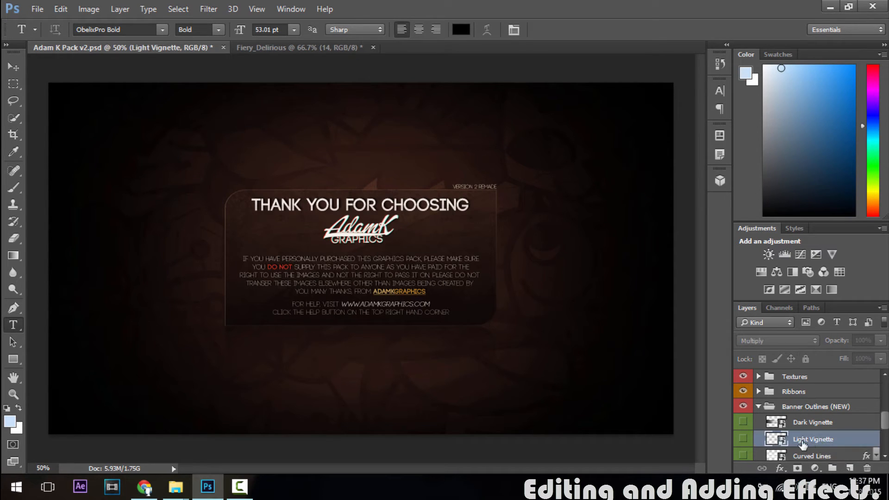
scroll(748, 443, "up", 5)
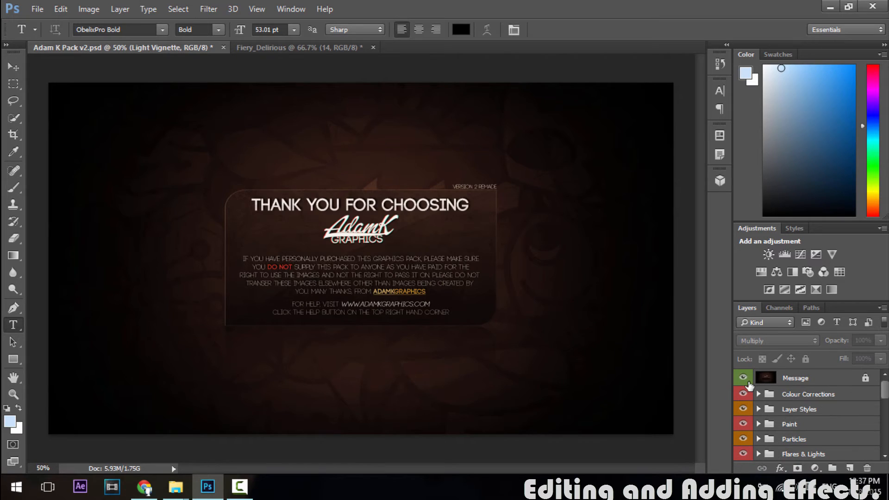
left_click(744, 378)
scroll(837, 398, "down", 5)
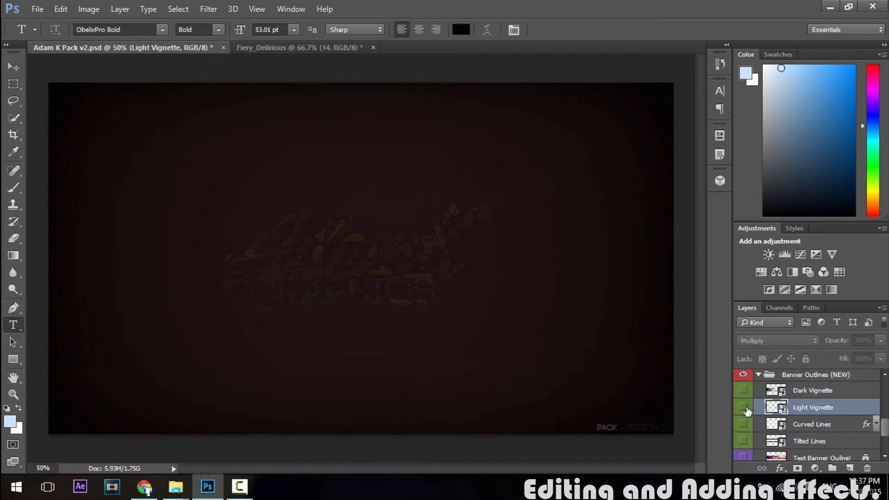
left_click(743, 408)
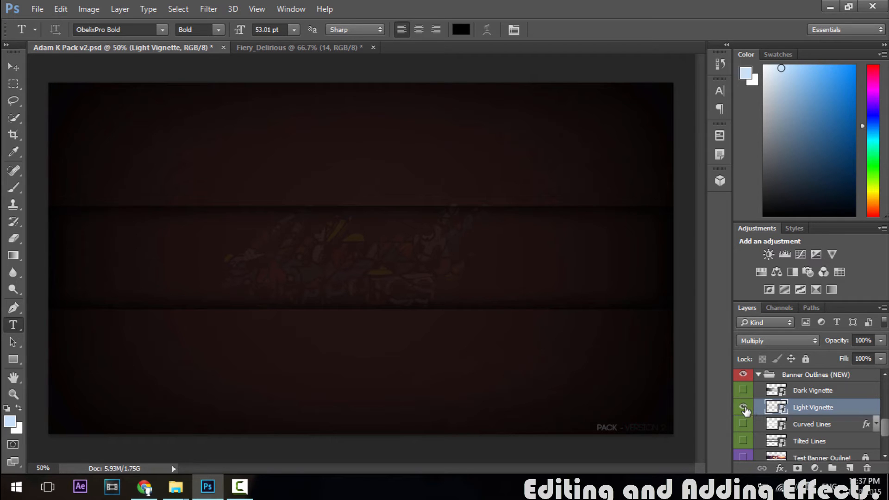
Duplicate the Light Vignette layer into the Fiery_Delirious document and switch to that document.
right_click(821, 410)
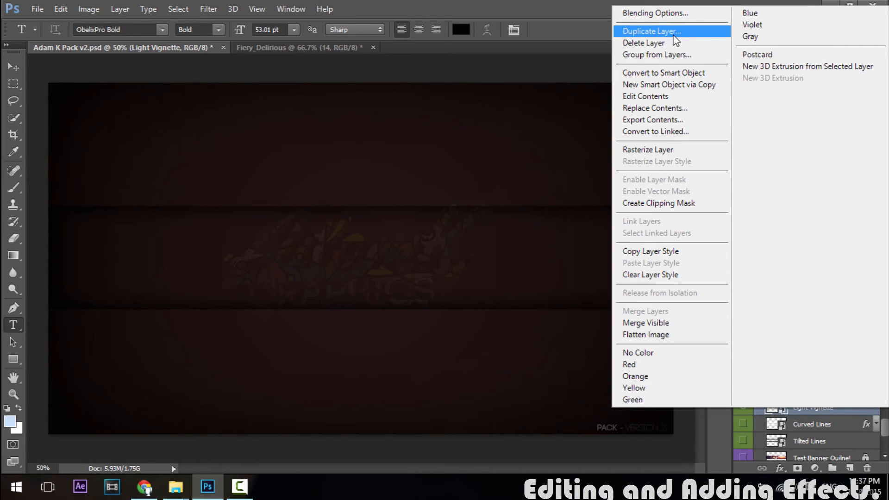
left_click(674, 32)
left_click(437, 196)
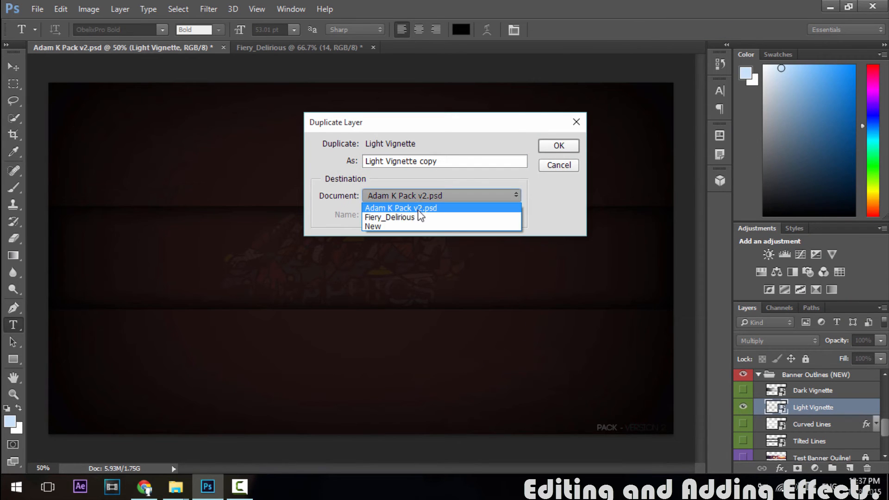
left_click(415, 217)
left_click(559, 148)
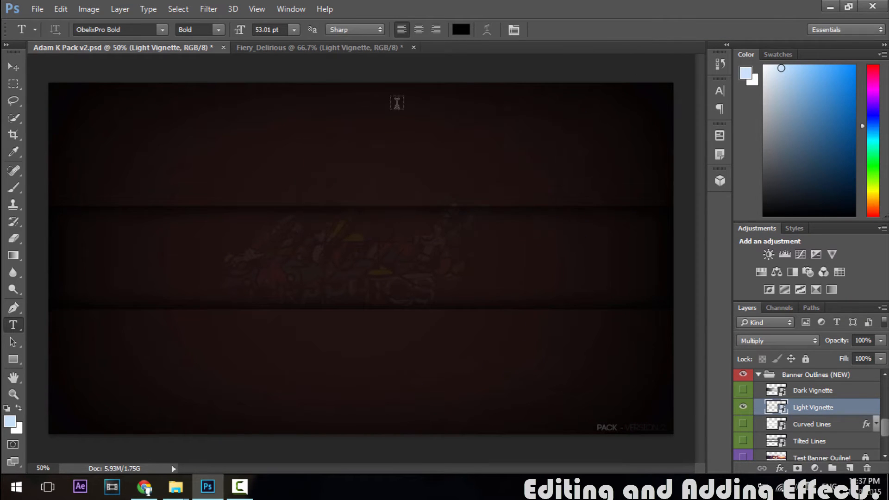
left_click(324, 49)
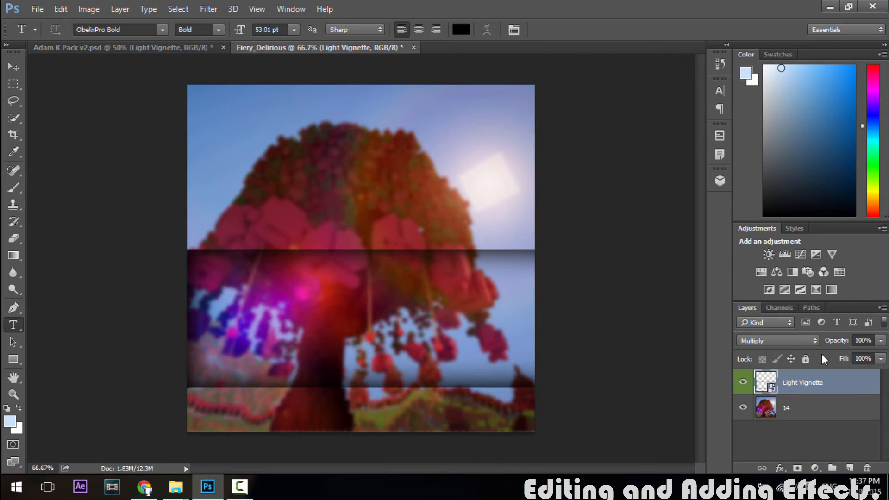
Transform the Light Vignette layer, centring it horizontally over the canvas and stretching its height to about 265%.
left_click(797, 408)
left_click(752, 390)
scroll(304, 347, "down", 3, "alt")
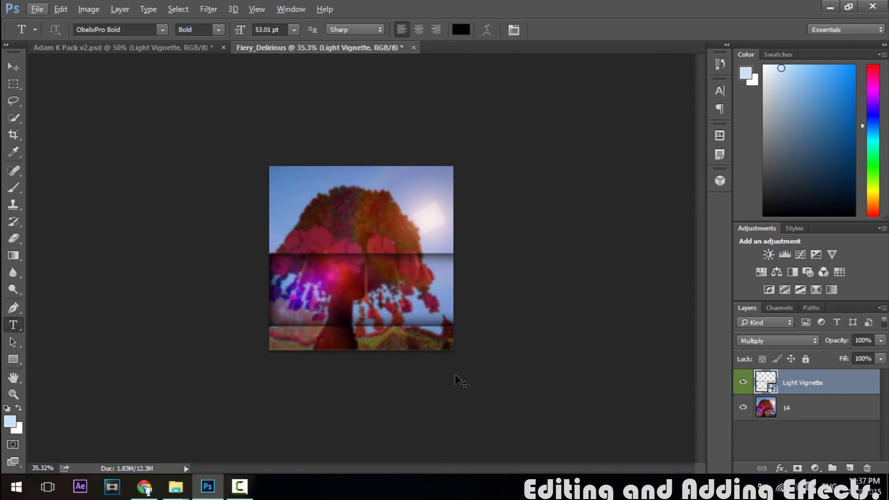
key("ctrl+t")
left_click_drag(424, 314, 294, 259)
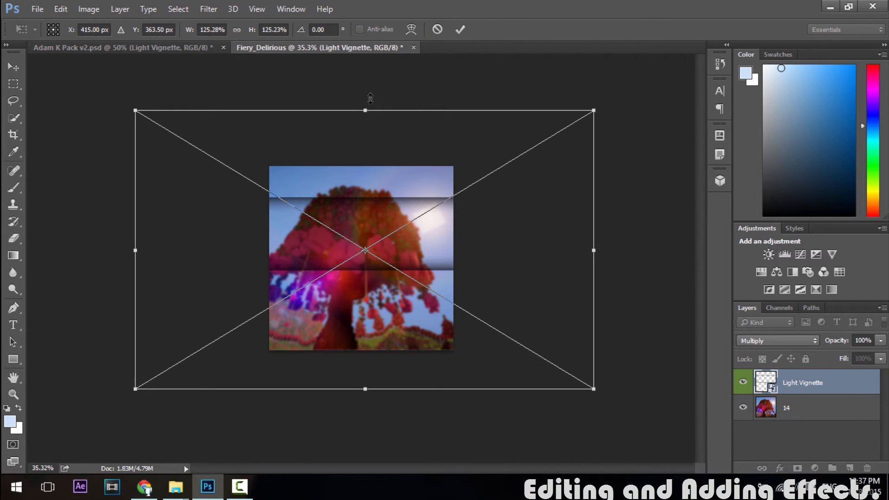
left_click_drag(370, 99, 369, 52)
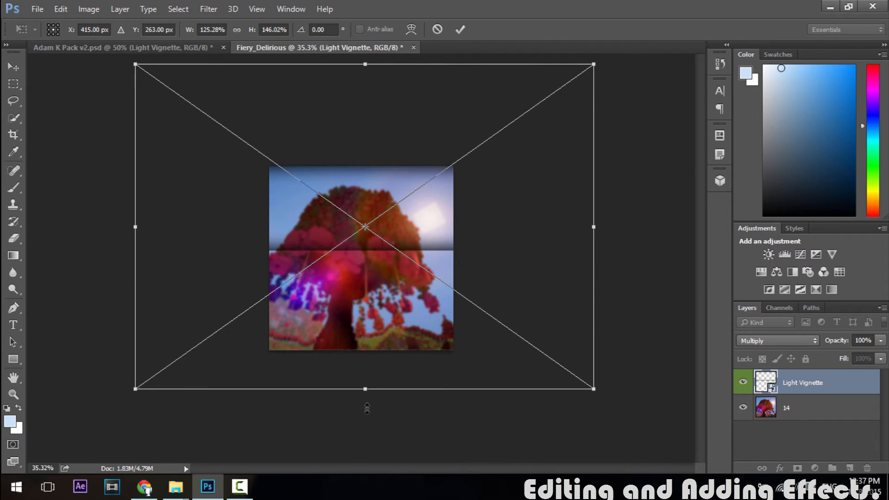
left_click_drag(367, 408, 369, 456)
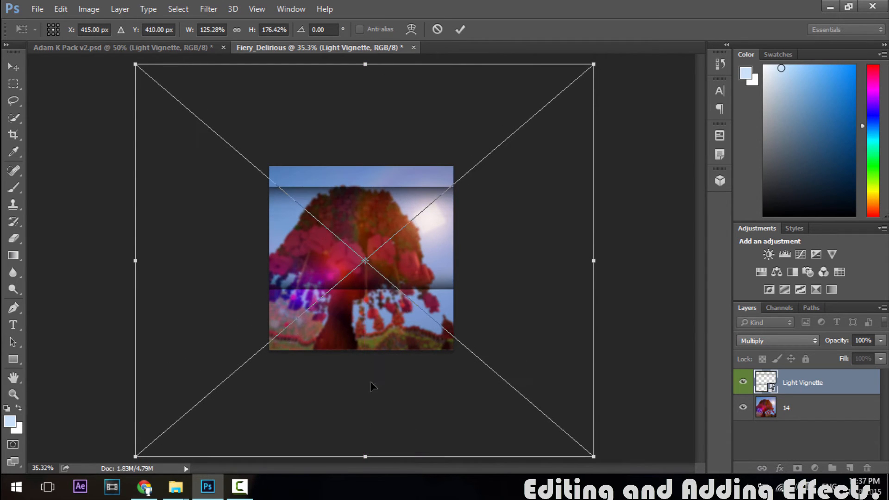
scroll(371, 382, "down", 2, "alt")
left_click_drag(364, 410, 364, 486)
left_click_drag(366, 113, 366, 46)
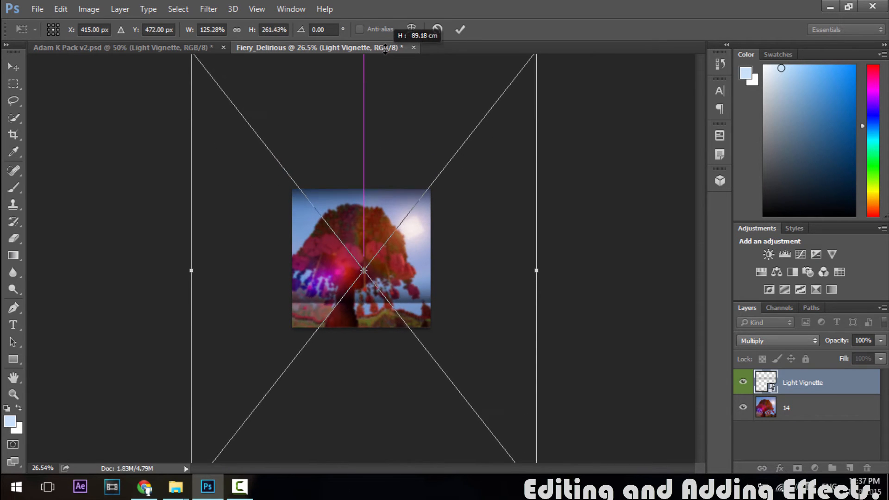
Stretch the Light Vignette to about 336% height so its dark edges line the canvas borders, and apply the transform.
scroll(375, 166, "down", 2, "alt")
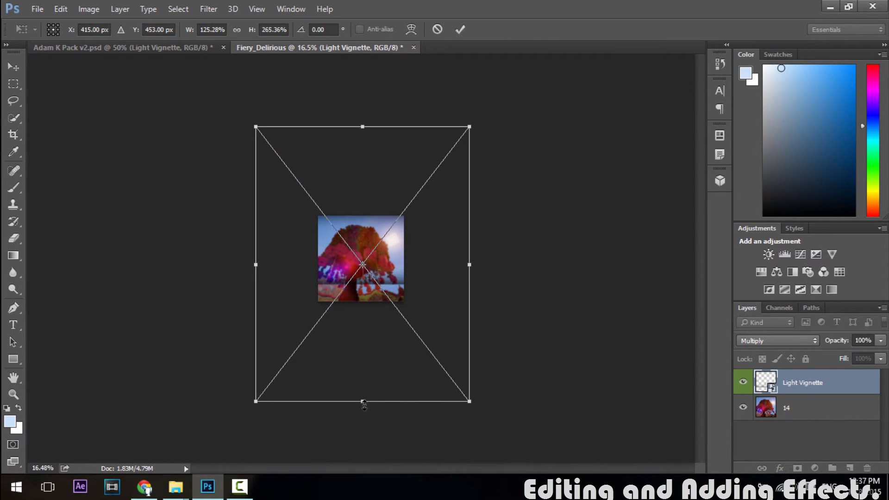
left_click_drag(363, 405, 363, 446)
left_click_drag(363, 128, 363, 110)
left_click_drag(365, 443, 366, 451)
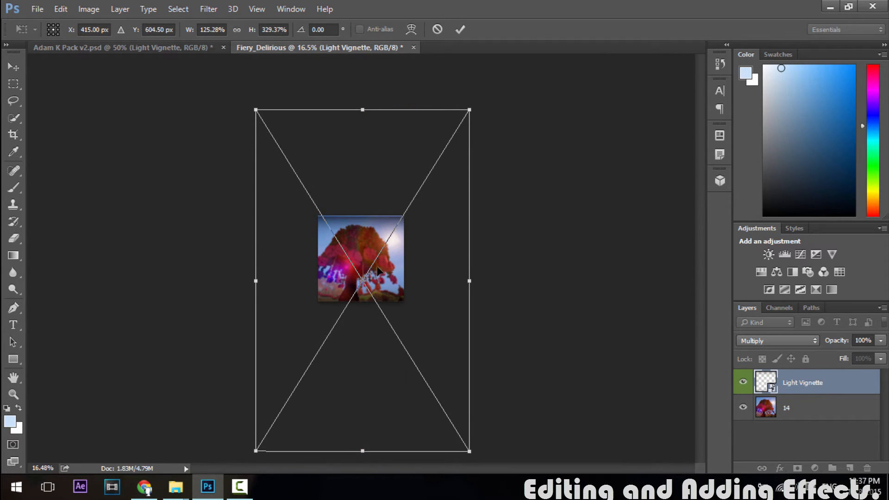
left_click_drag(362, 110, 362, 102)
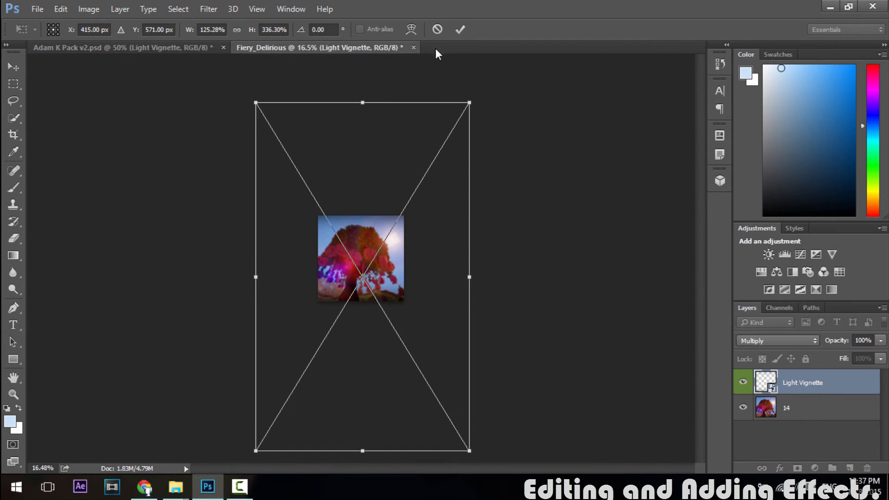
left_click(457, 31)
scroll(385, 233, "up", 12, "alt")
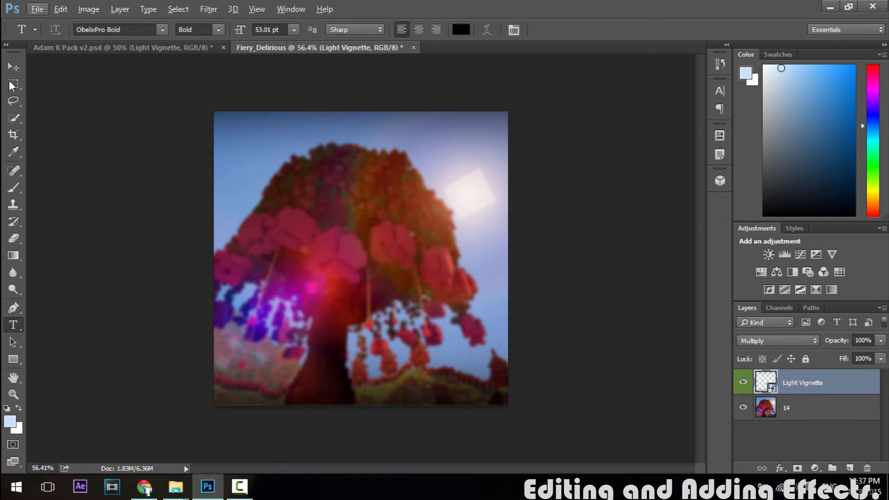
left_click(13, 67)
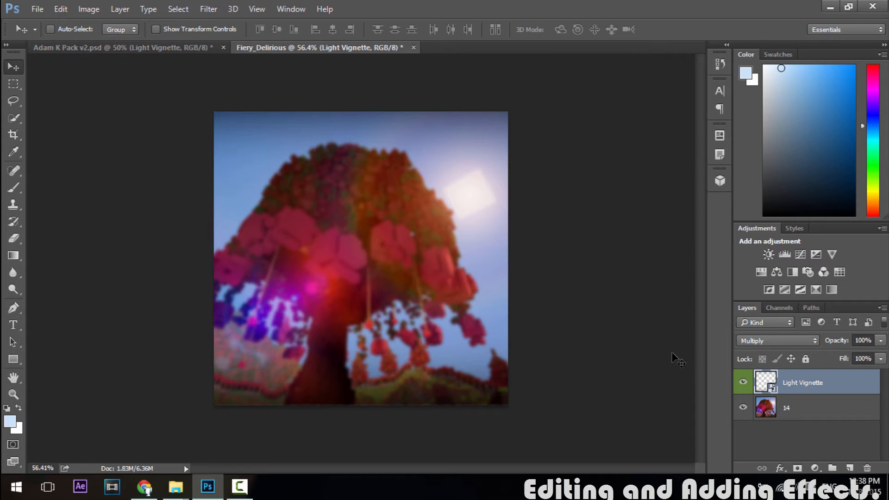
scroll(482, 218, "up", 2, "alt")
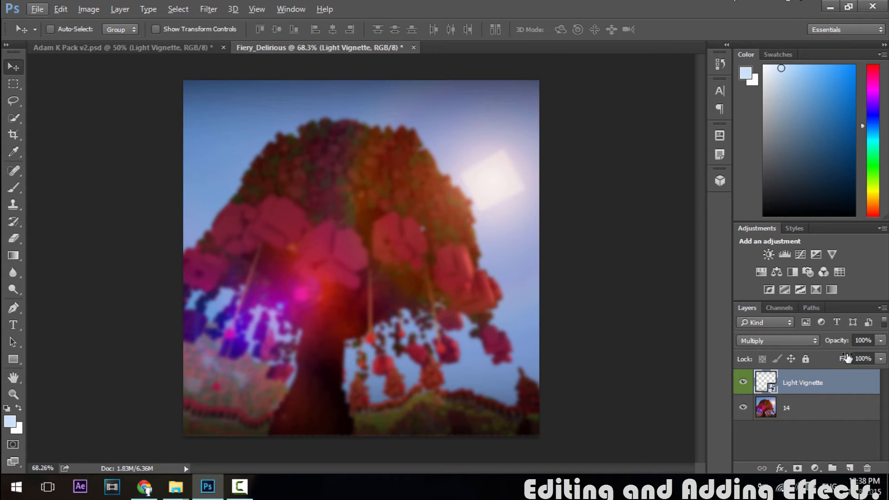
Place fiery.png from the desktop into the Fiery_Delirious document.
left_click(830, 6)
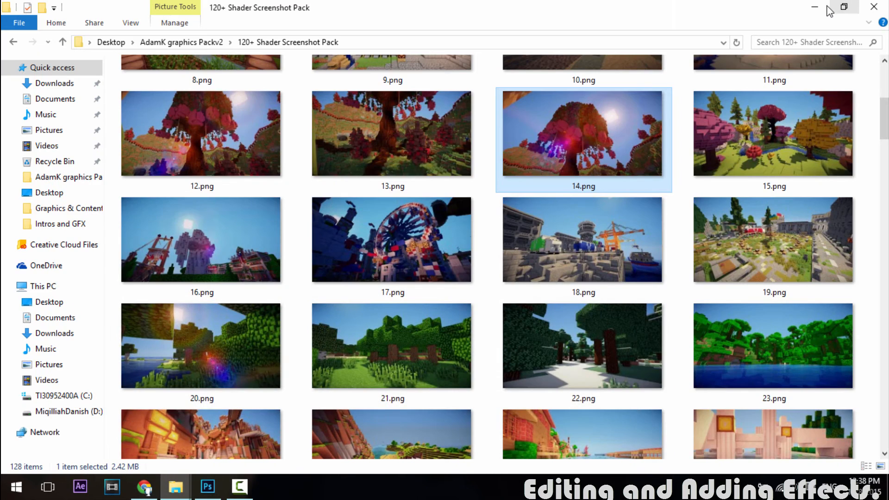
left_click(830, 7)
left_click_drag(280, 169, 319, 169)
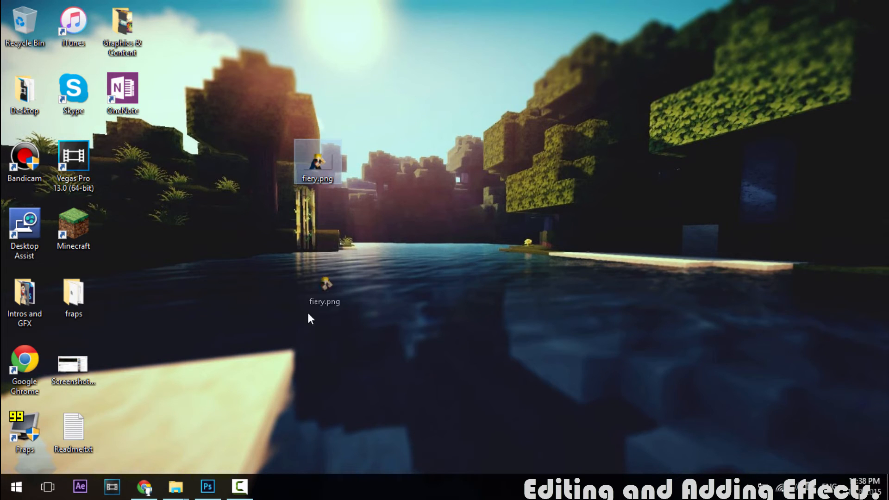
left_click_drag(245, 415, 358, 272)
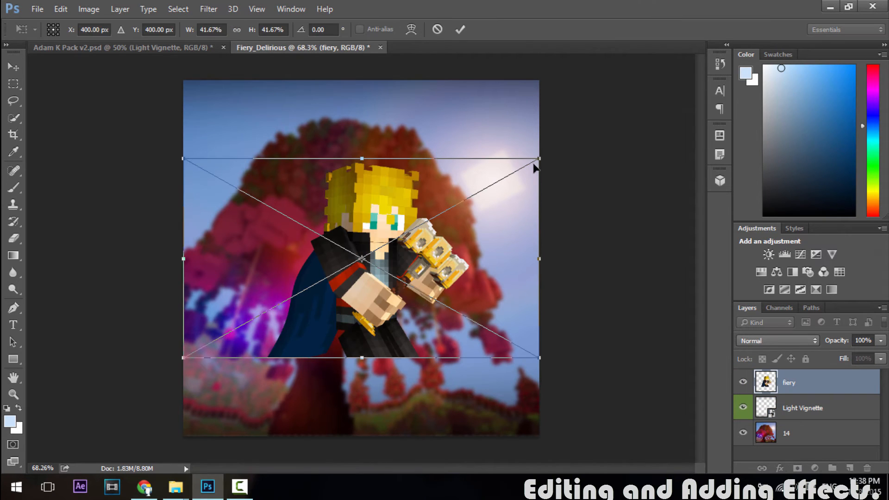
Scale the placed fiery image to about 82% and position it so the character fills the canvas with the head fully inside.
left_click_drag(651, 114, 873, 42, "shift")
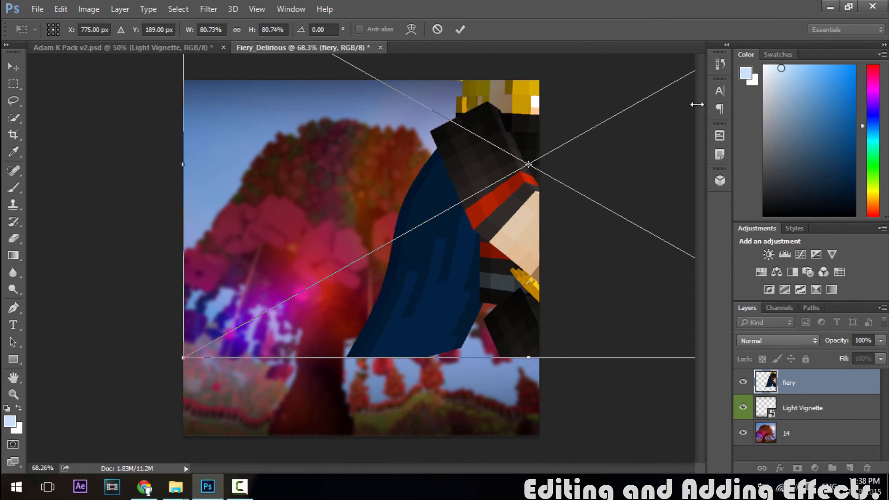
left_click_drag(627, 145, 446, 238)
left_click_drag(688, 73, 695, 68, "shift")
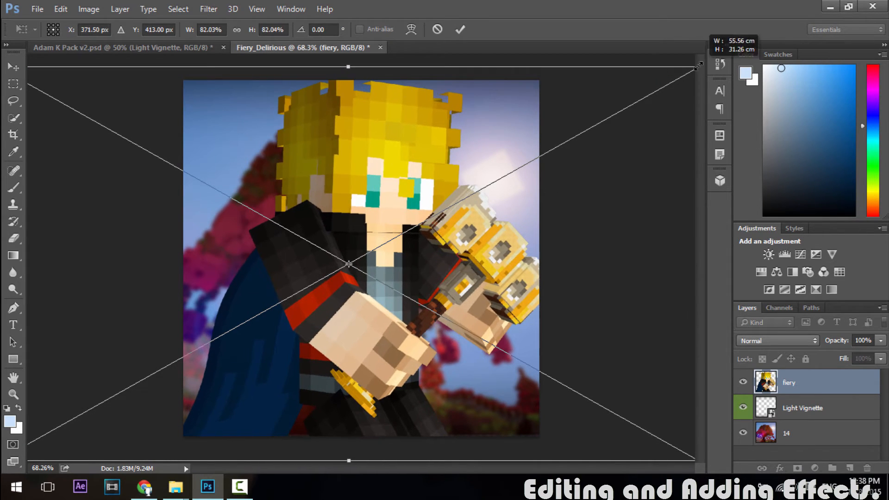
left_click_drag(641, 164, 630, 168)
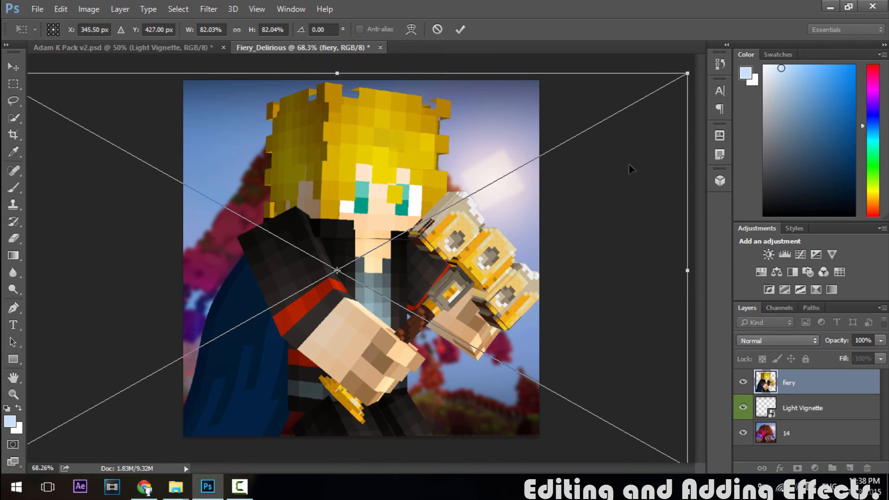
left_click(460, 30)
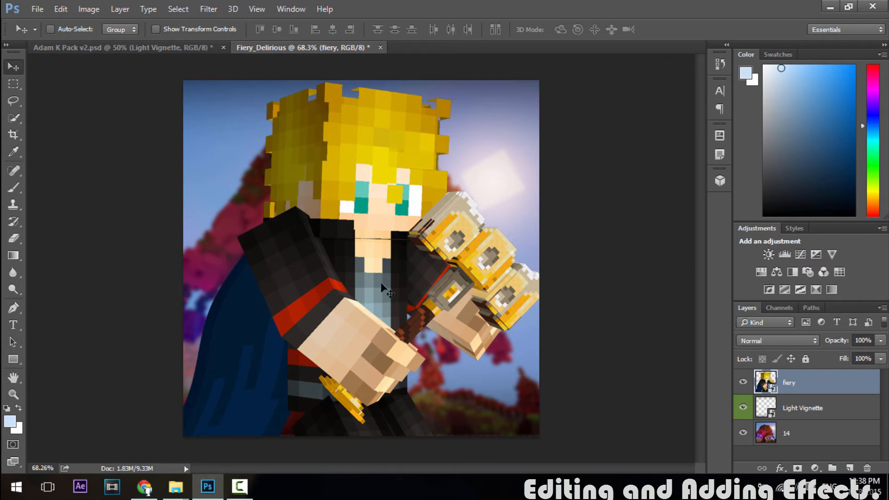
Rasterize the fiery character layer.
left_click(781, 468)
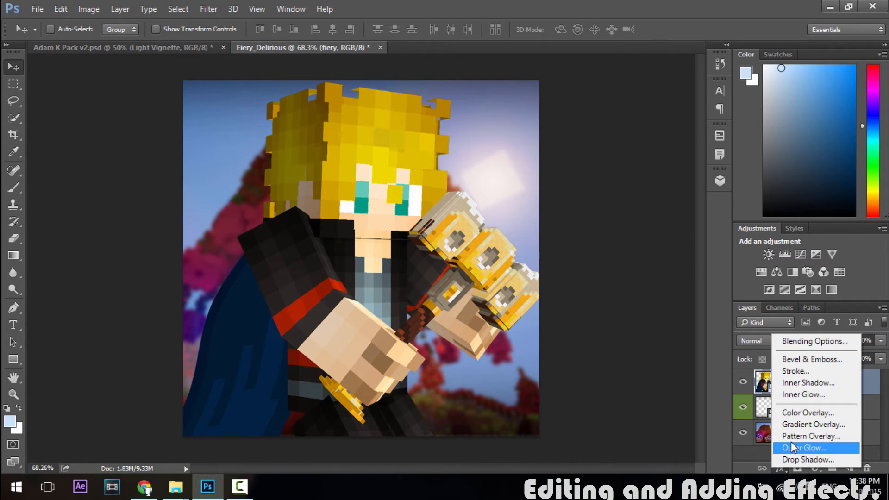
left_click(759, 459)
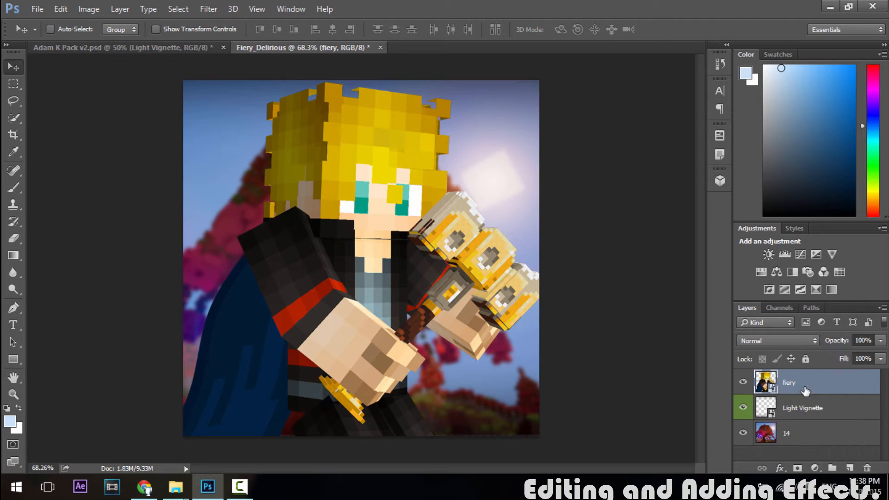
right_click(815, 379)
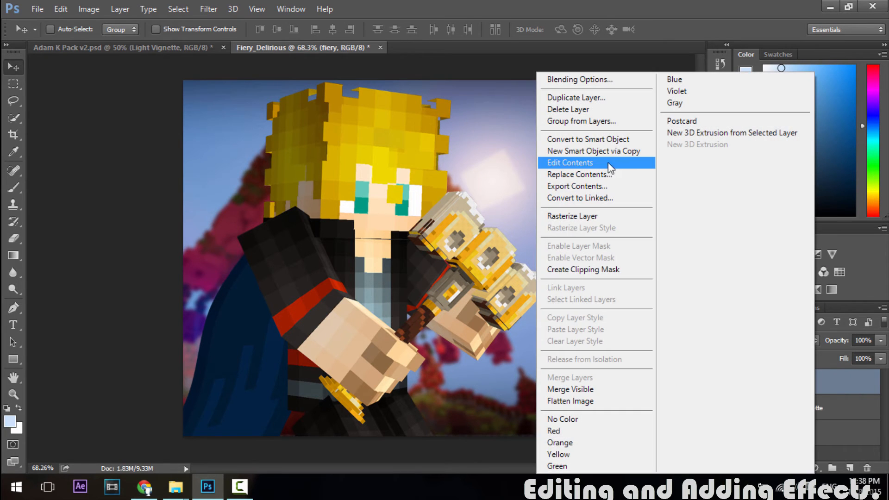
left_click(574, 218)
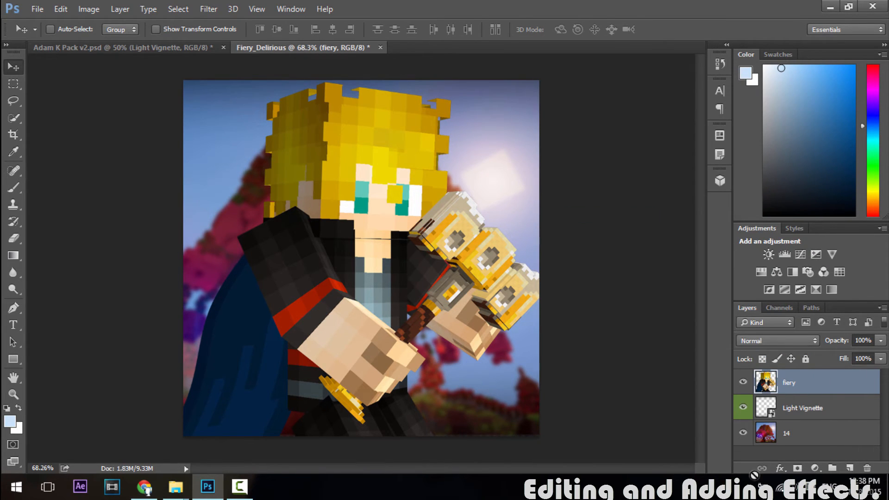
Add a Gradient Overlay effect to the fiery layer with Overlay blend mode and 25% opacity.
left_click(779, 469)
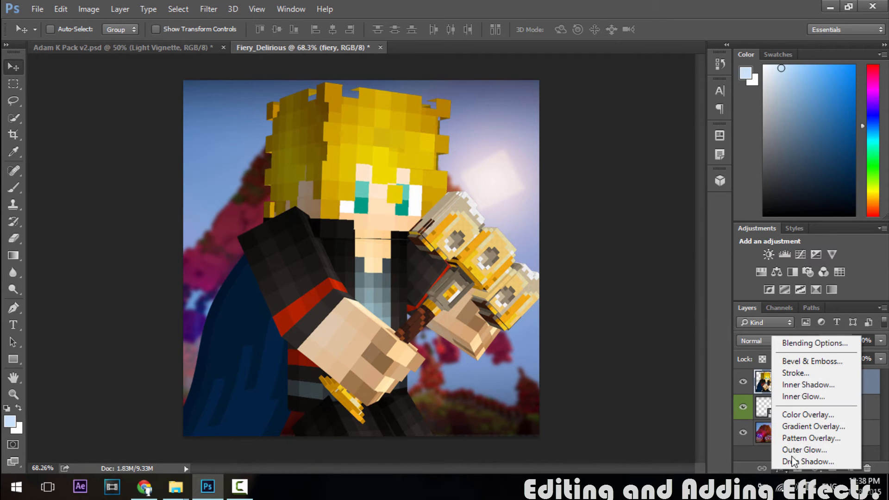
left_click(810, 434)
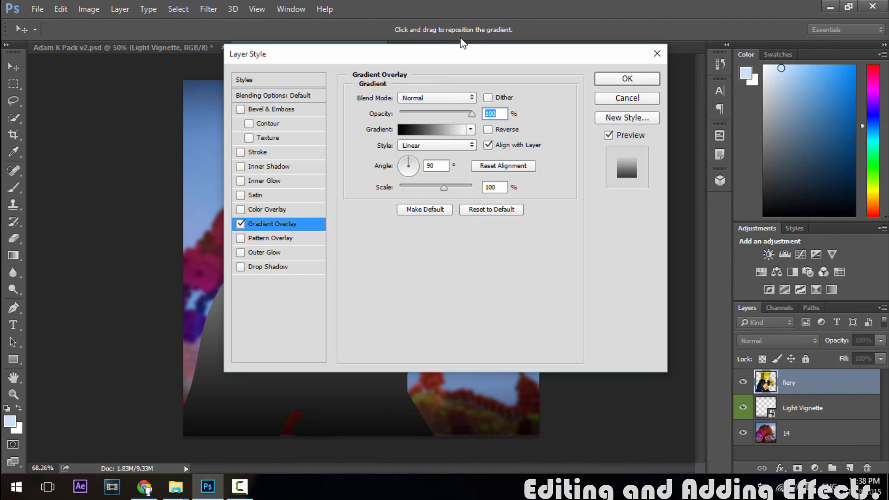
left_click_drag(526, 59, 874, 84)
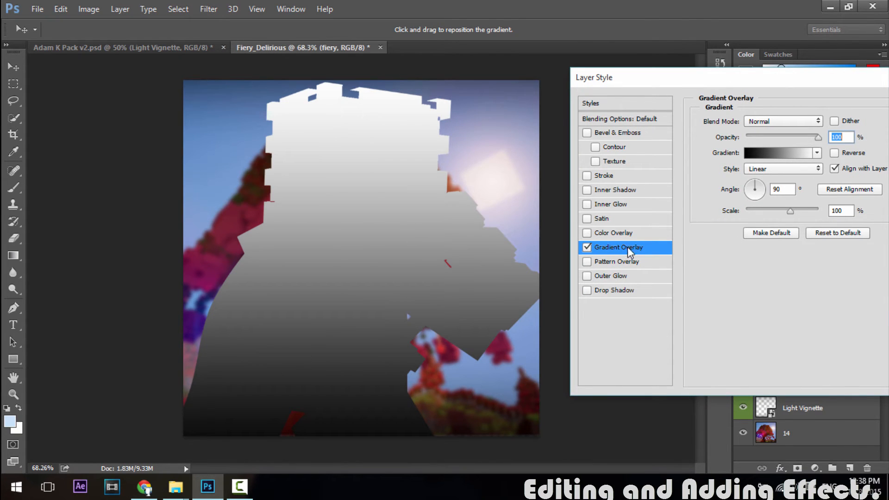
left_click_drag(746, 77, 619, 77)
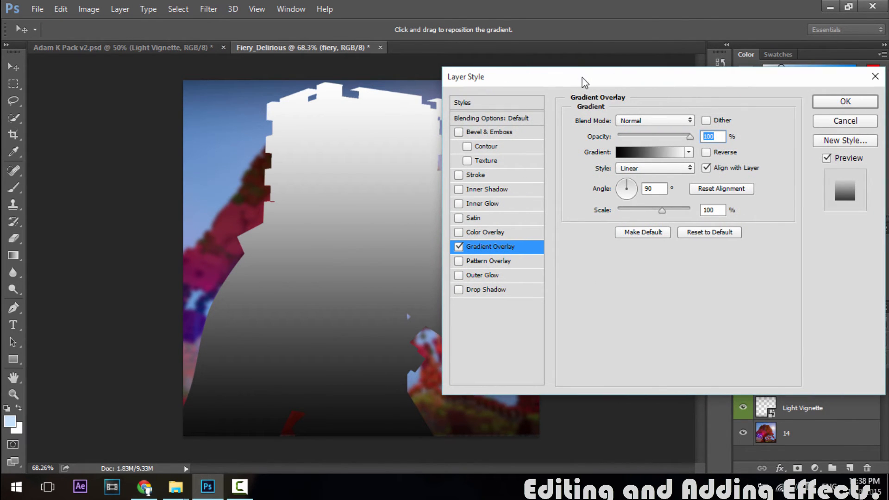
left_click(657, 121)
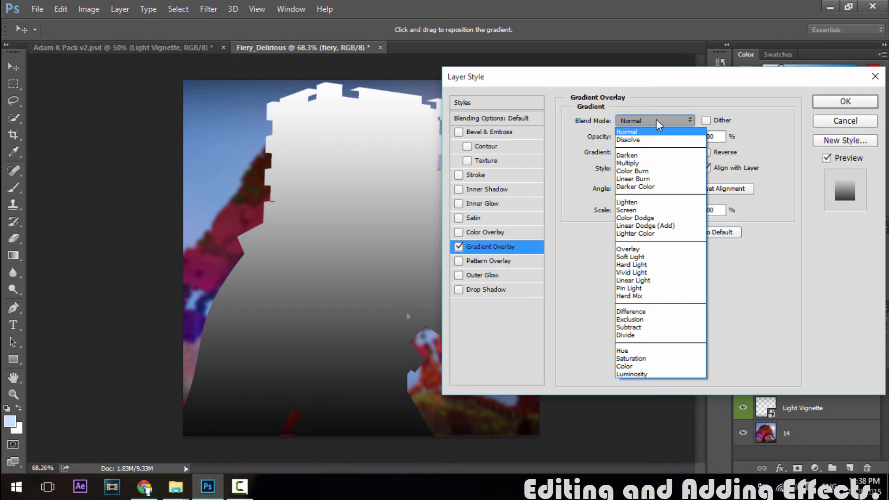
left_click(623, 249)
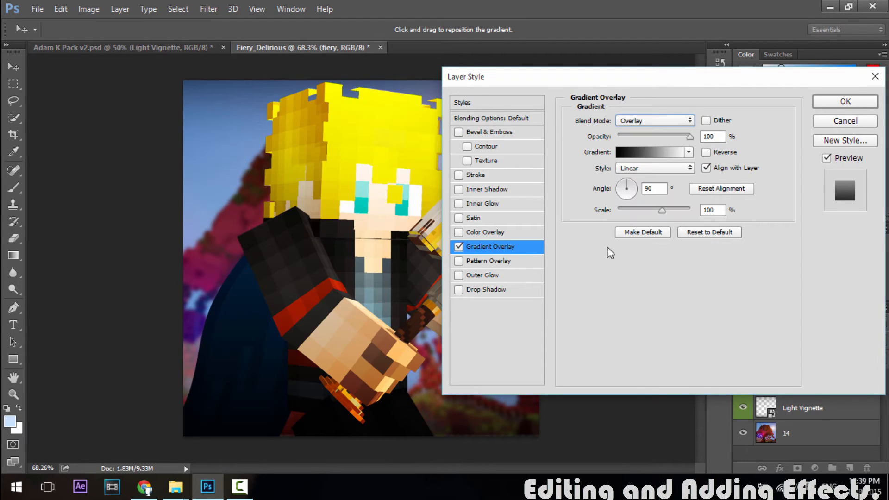
double_click(727, 135)
type("25")
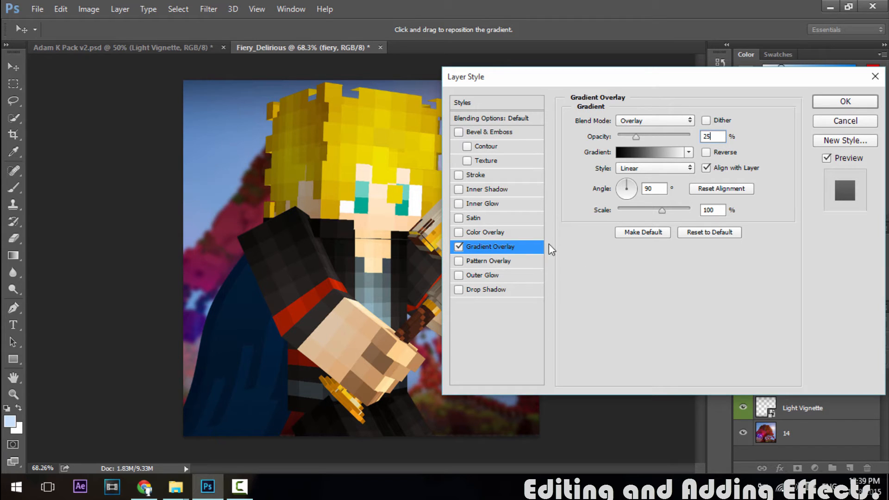
Add an Inner Glow to the fiery layer with Overlay blend mode, 64% opacity and 20 px size, and apply the layer style.
left_click(490, 205)
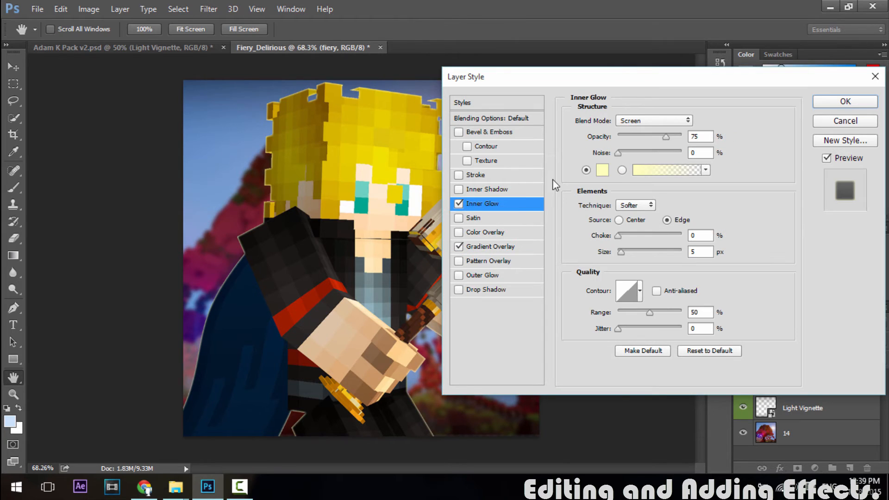
left_click(645, 123)
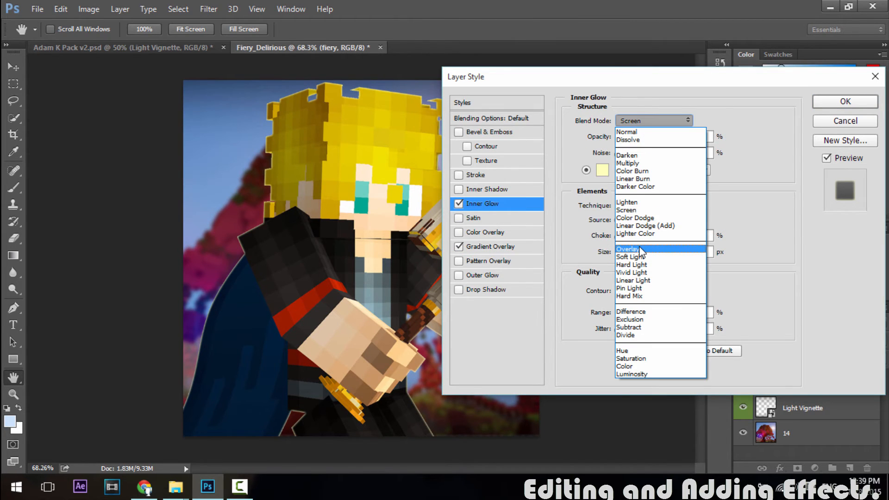
left_click(648, 253)
double_click(708, 136)
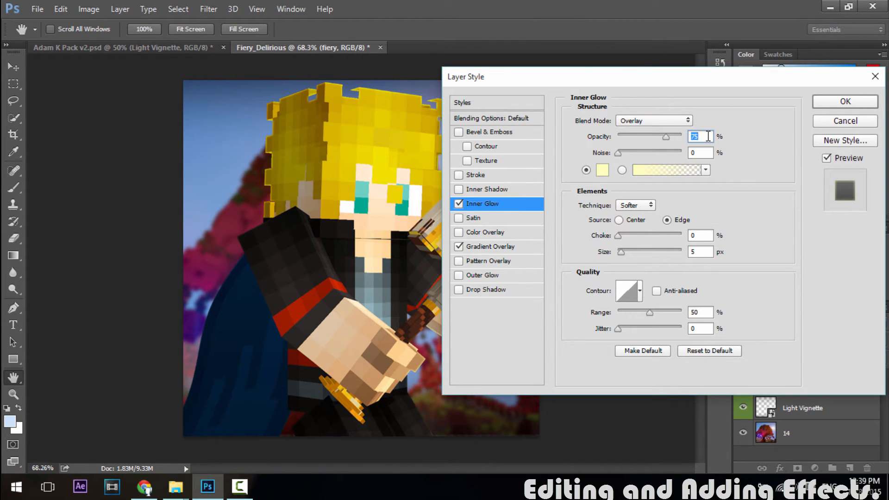
type("64")
double_click(711, 252)
type("20")
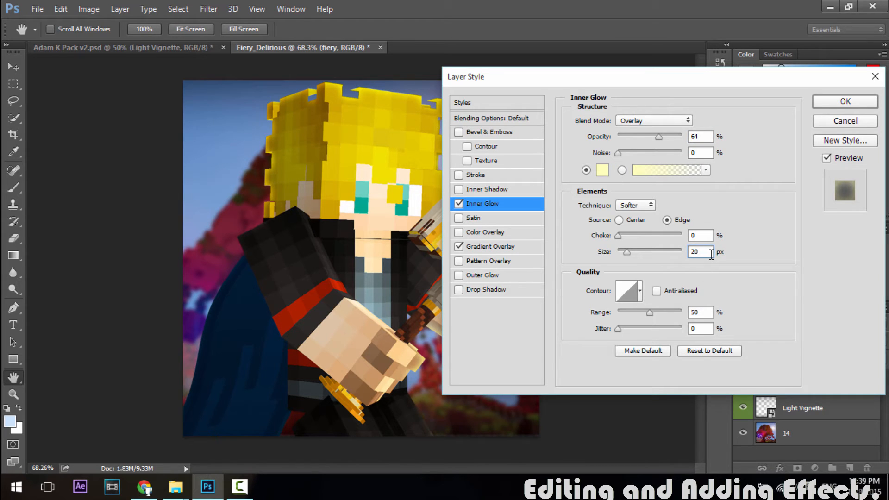
left_click(459, 206)
left_click(458, 206)
left_click(816, 105)
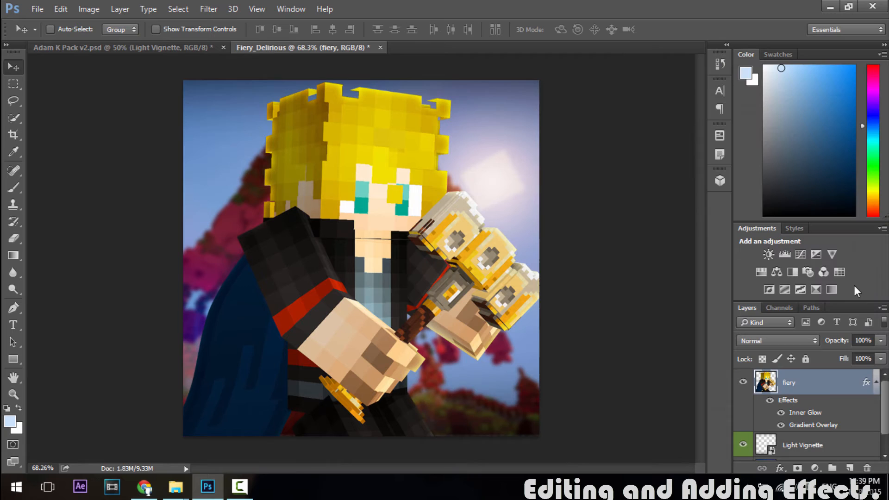
Collapse the fiery layer's effects list and duplicate the layer.
left_click(875, 383)
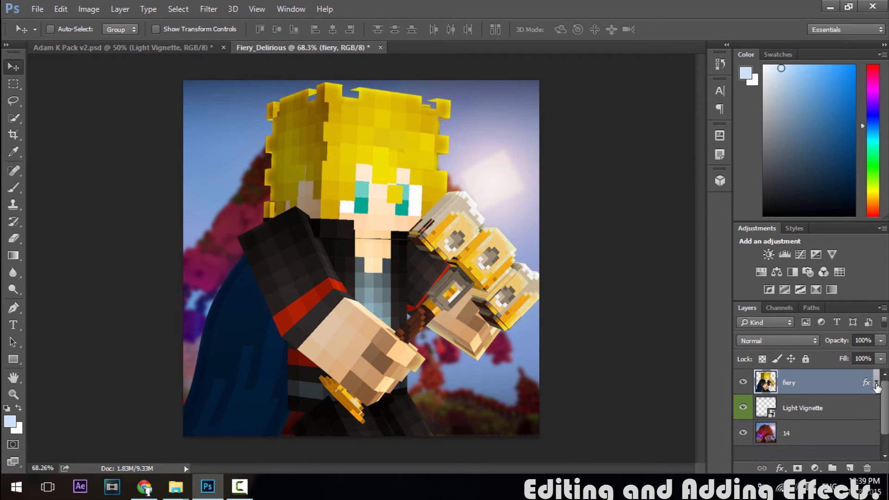
right_click(849, 397)
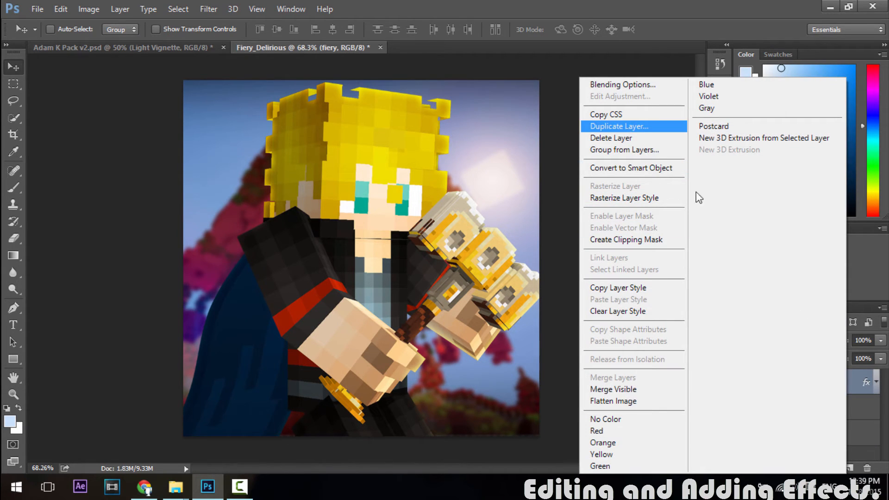
left_click(857, 458)
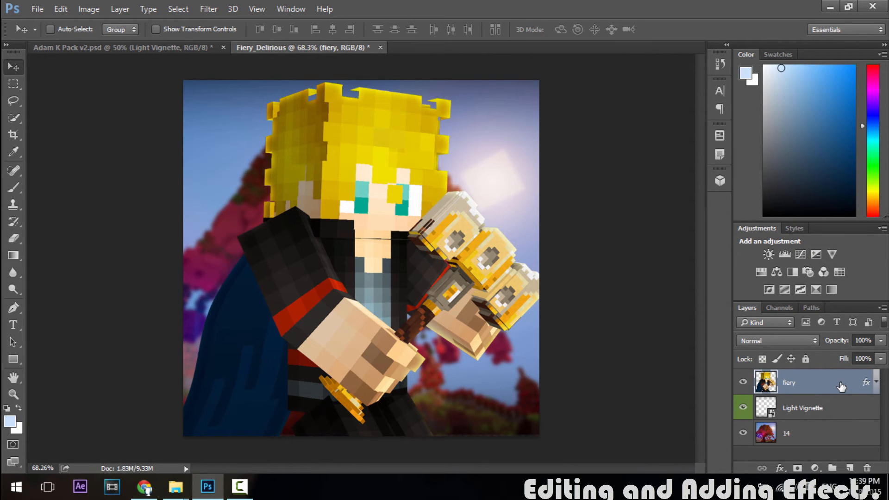
key("ctrl+j")
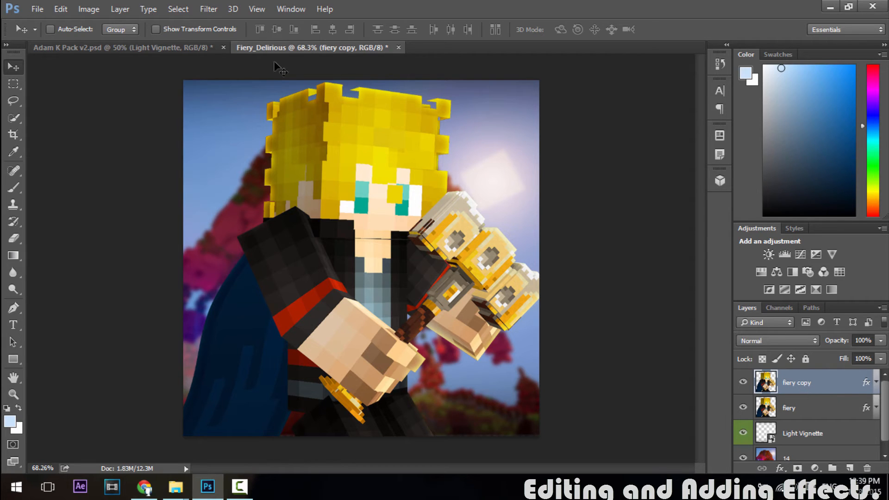
Apply Glowing Edges with edge width 2, brightness 4 and smoothness 7 to the fiery copy, and set its blend mode to Color Dodge.
left_click(208, 9)
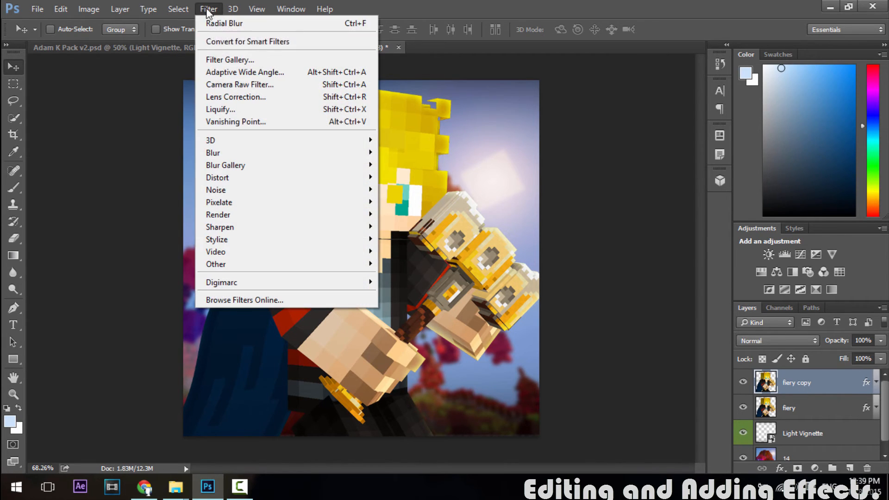
left_click(242, 60)
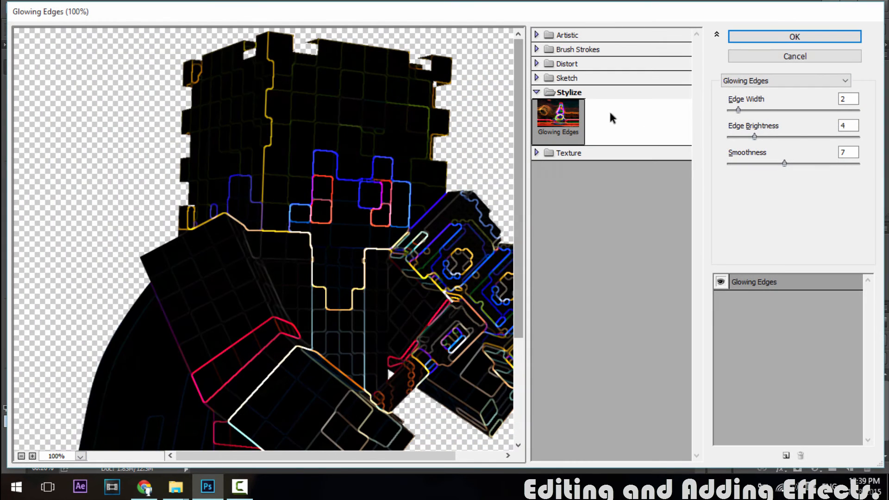
left_click(537, 93)
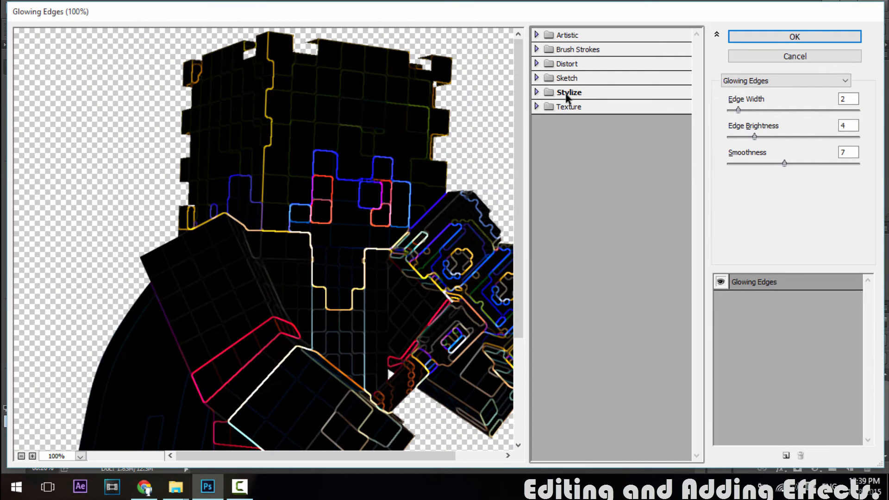
left_click(537, 92)
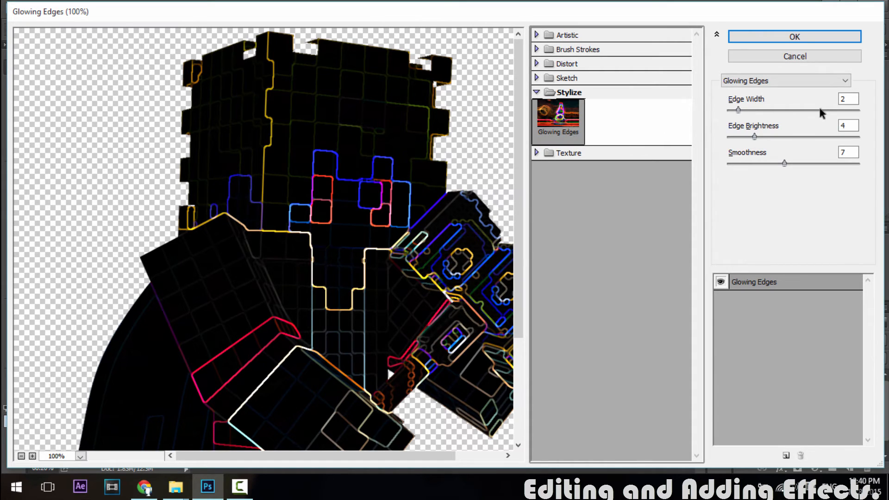
left_click(851, 98)
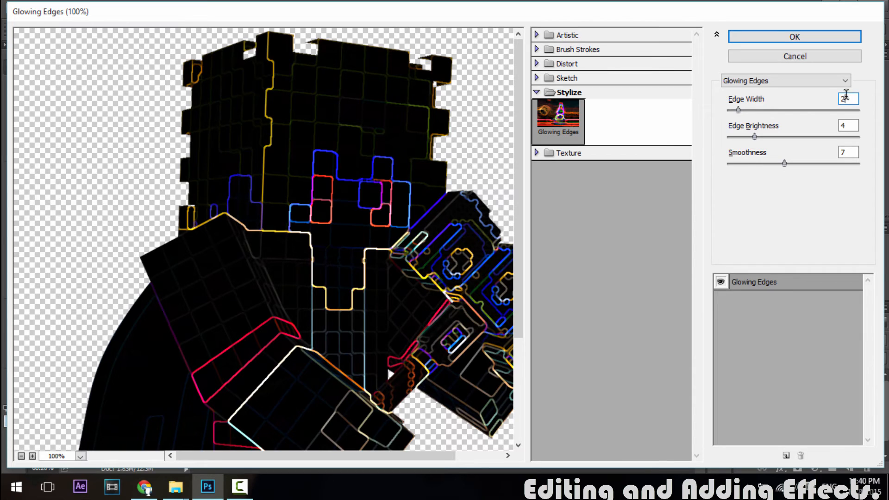
left_click(850, 125)
left_click(819, 40)
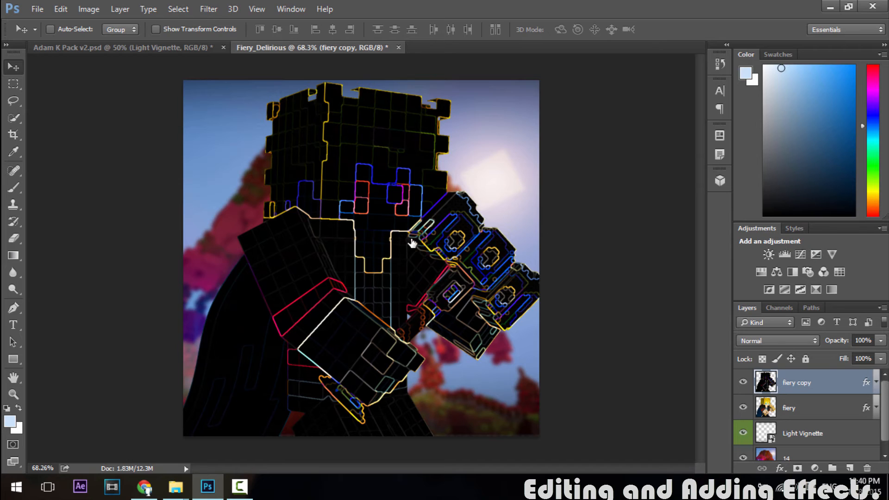
left_click(777, 343)
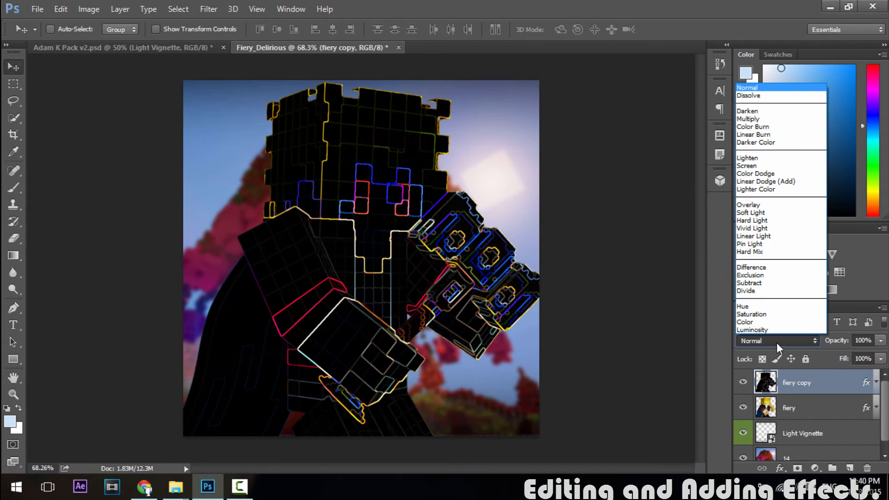
left_click(778, 174)
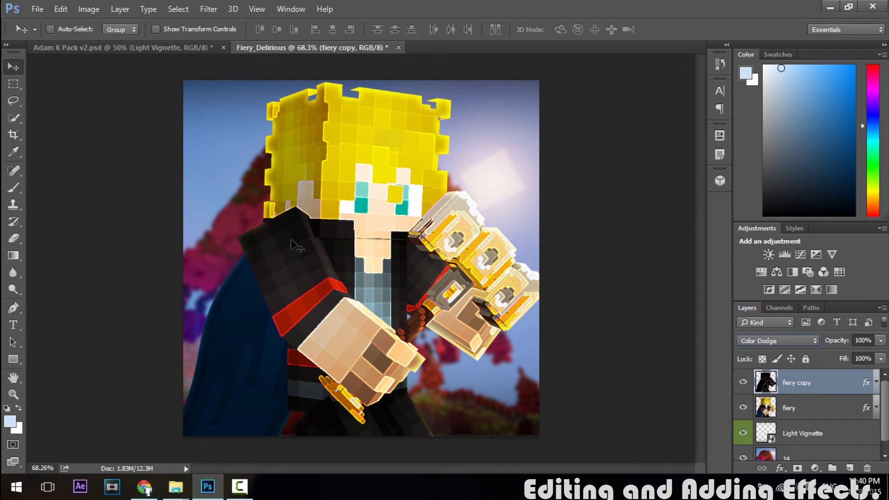
Switch to the Eraser with a soft round brush enlarged to 105 px.
left_click(14, 239)
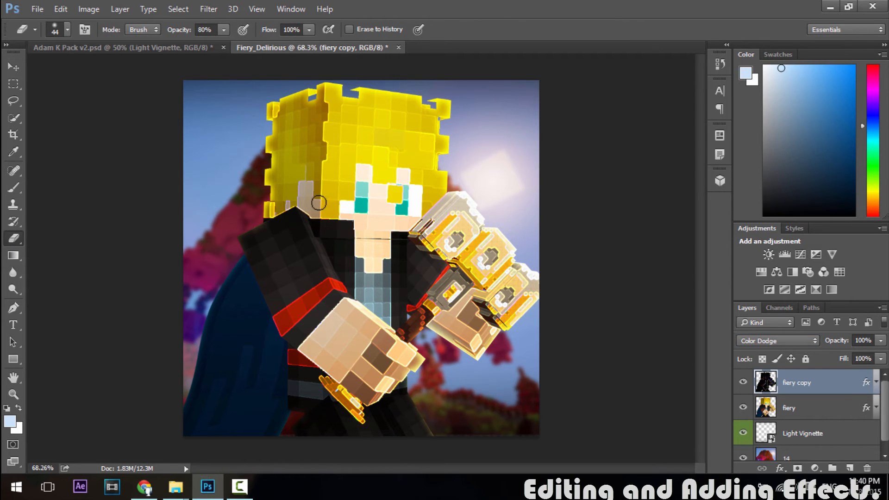
right_click(352, 224)
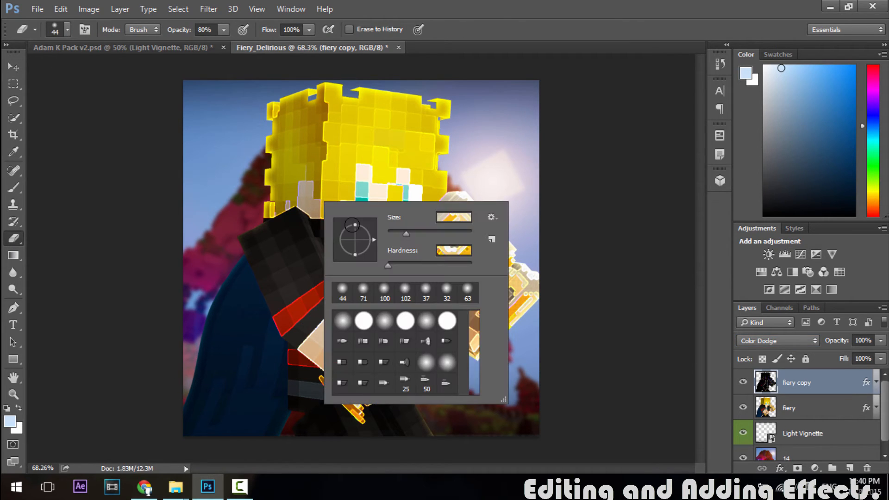
left_click(419, 234)
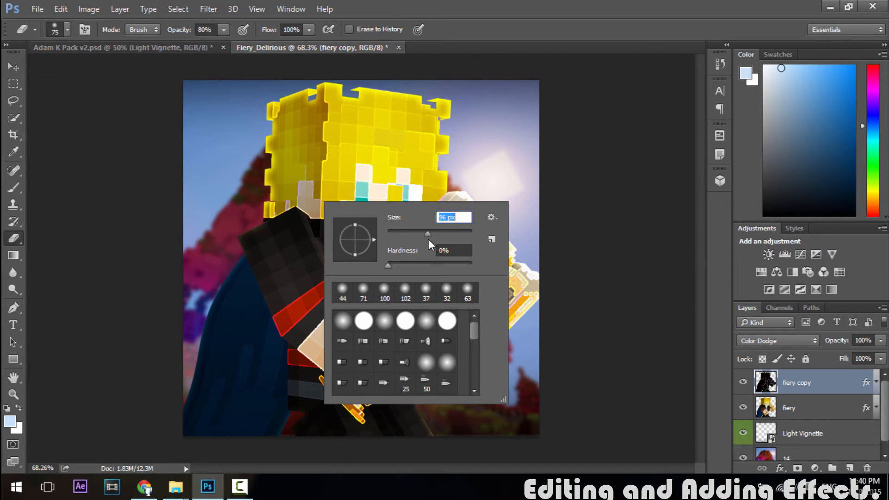
left_click_drag(429, 239, 430, 239)
key("Return")
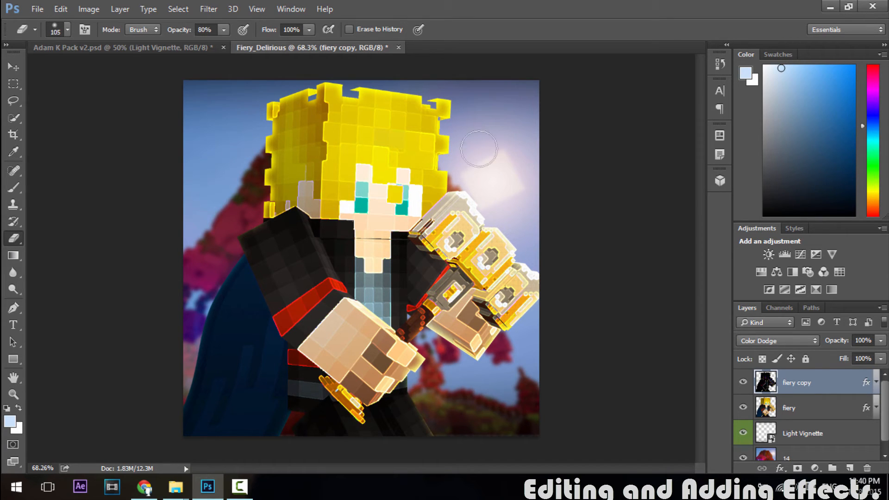
left_click(68, 30)
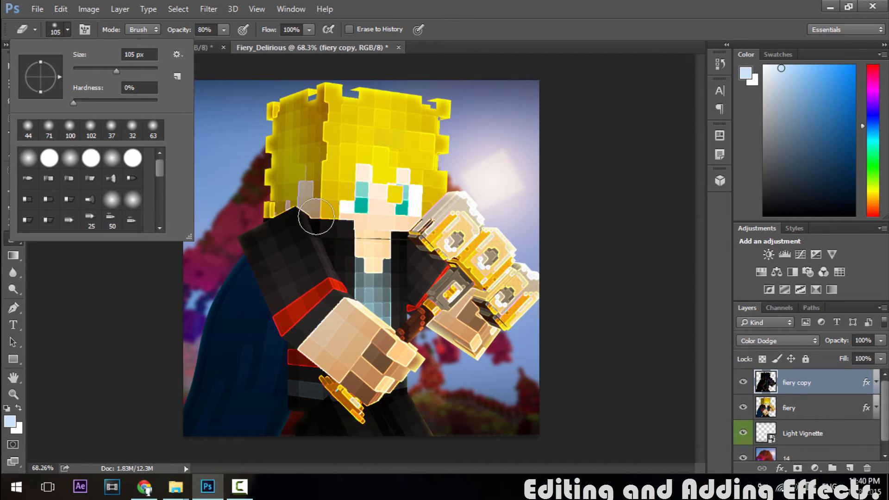
left_click(316, 216)
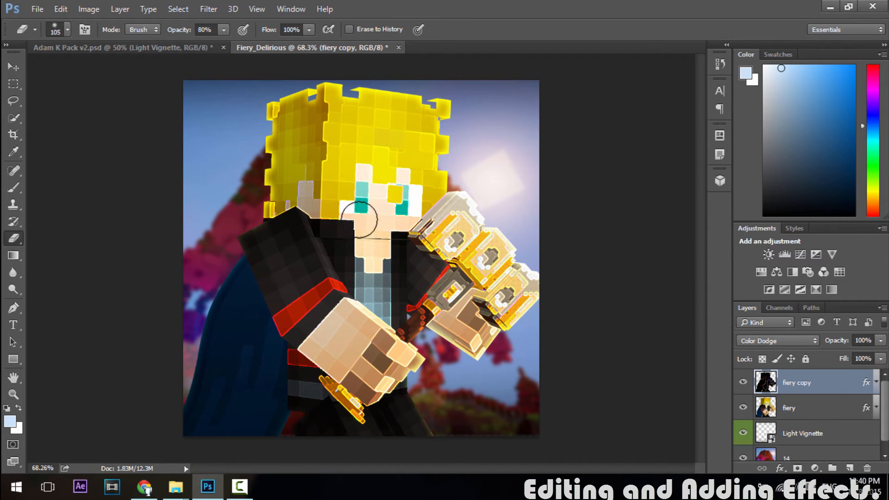
Erase the glowing edges inside the character's face and blond hair on the fiery copy layer.
scroll(354, 200, "up", 3, "alt")
scroll(354, 200, "up", 3, "alt")
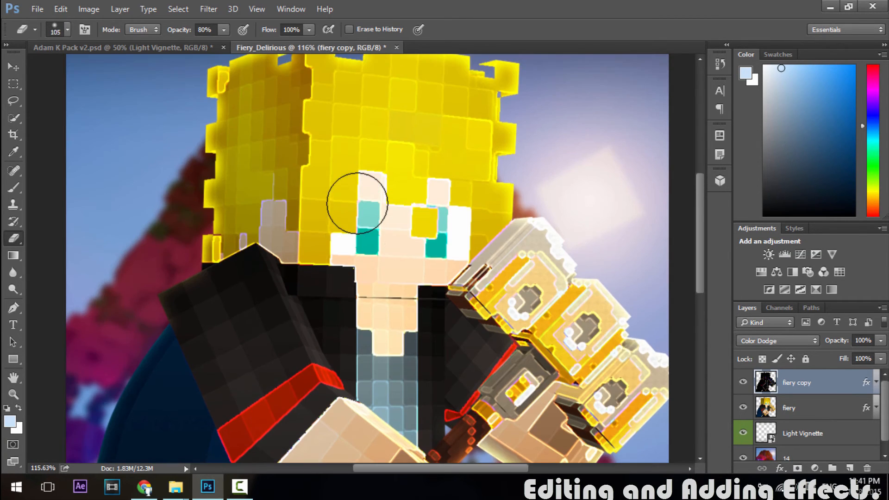
scroll(367, 234, "up", 1, "alt")
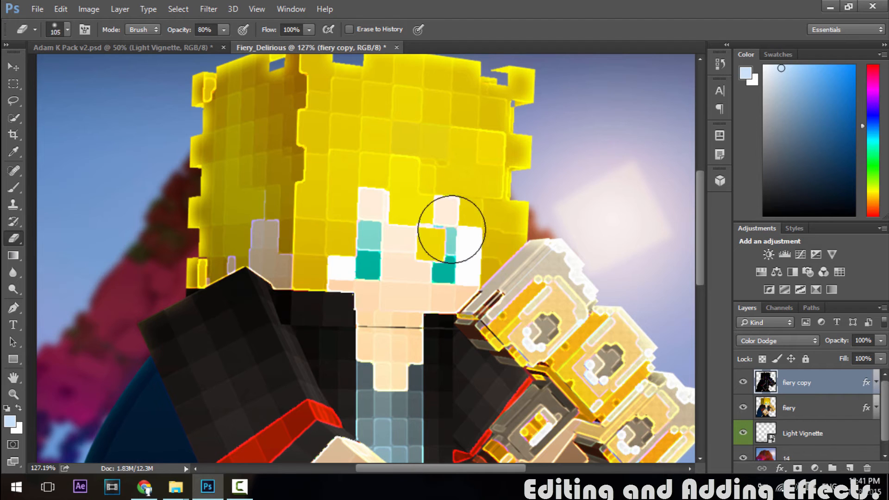
left_click_drag(307, 257, 287, 169)
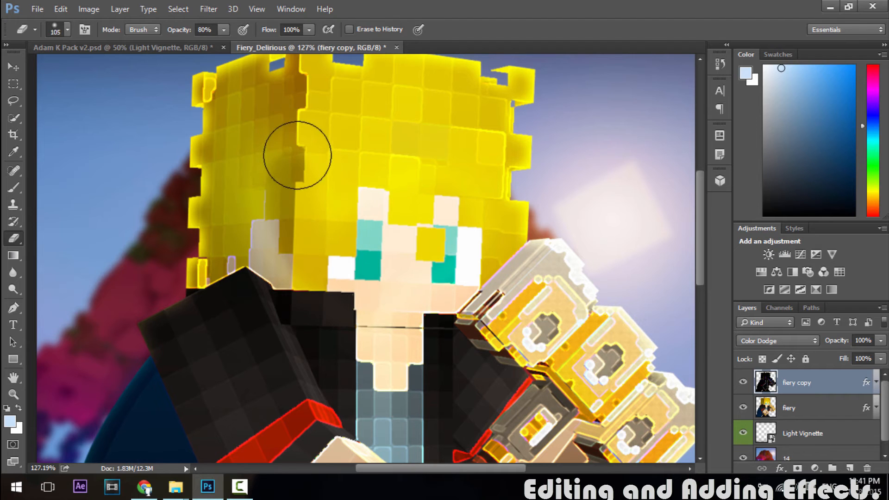
mouse_move(270, 115)
left_mouse_down()
mouse_move(258, 200)
mouse_move(264, 254)
mouse_move(271, 168)
left_mouse_up()
mouse_move(354, 124)
left_mouse_down()
mouse_move(465, 123)
mouse_move(470, 162)
mouse_move(377, 189)
mouse_move(460, 204)
mouse_move(389, 258)
mouse_move(390, 408)
mouse_move(391, 312)
mouse_move(391, 366)
mouse_move(445, 153)
mouse_move(439, 160)
left_mouse_up()
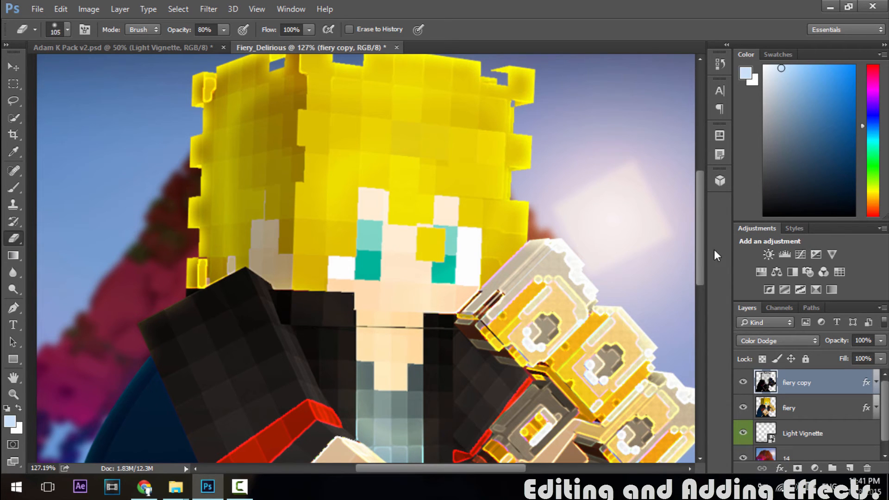
Erase the glowing edges from the grey shirt and the golden lower end of the hammer.
left_click_drag(700, 251, 700, 287)
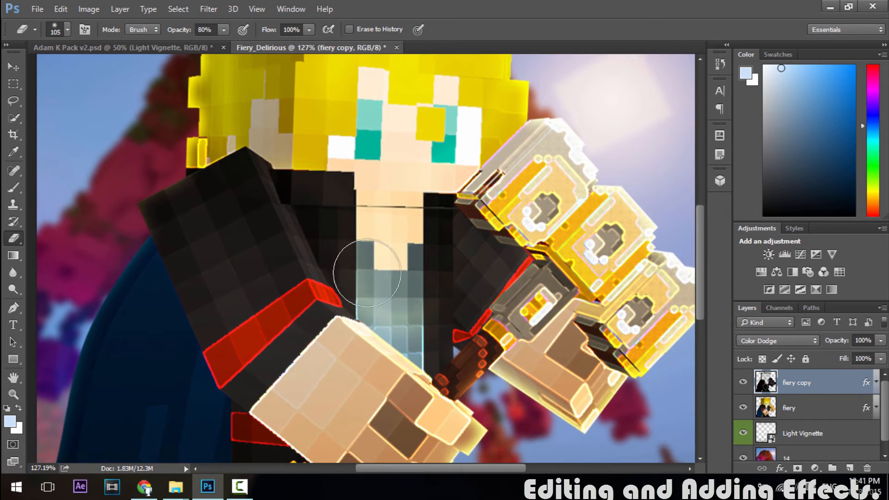
left_click_drag(406, 327, 425, 332)
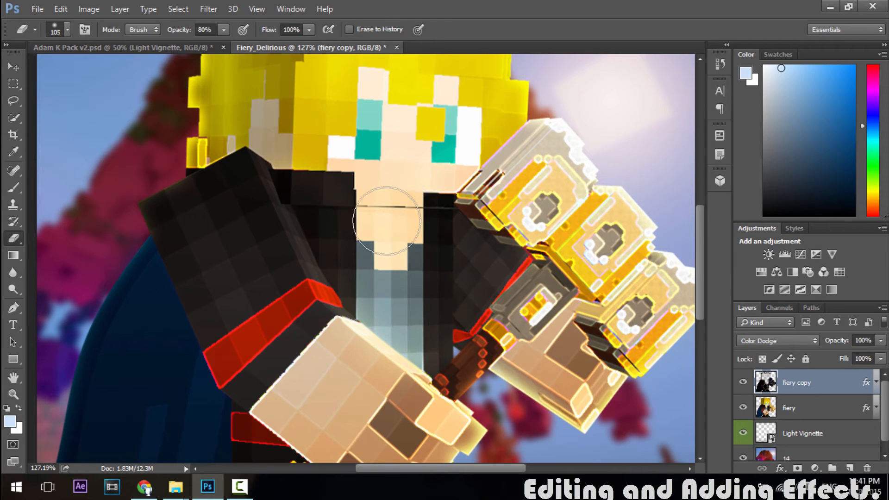
left_click_drag(700, 215, 700, 230)
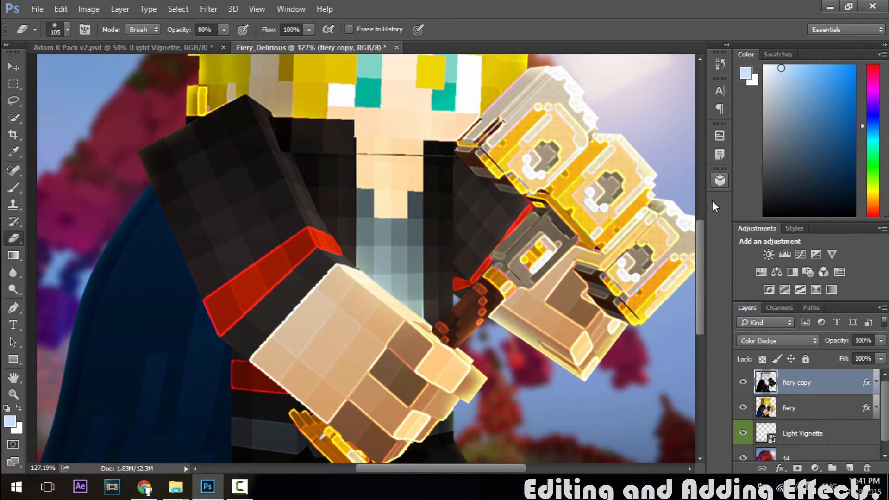
scroll(464, 277, "down", 2)
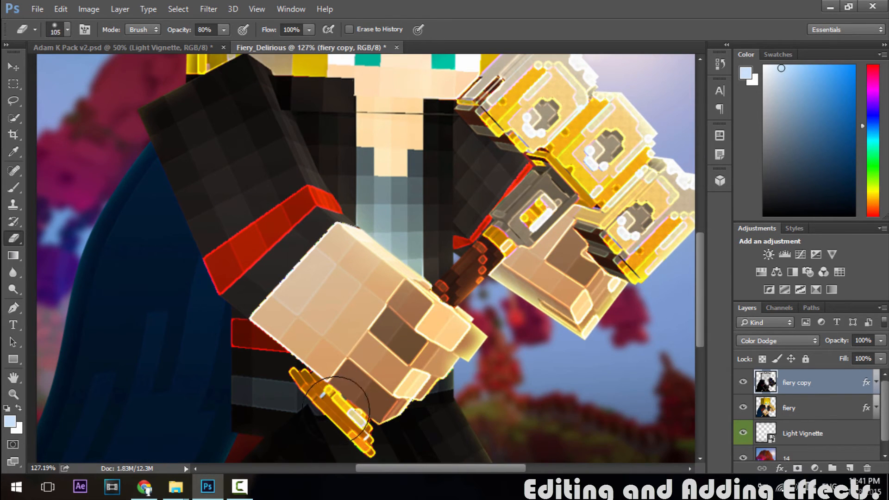
left_click_drag(276, 403, 368, 463)
scroll(514, 350, "down", 4)
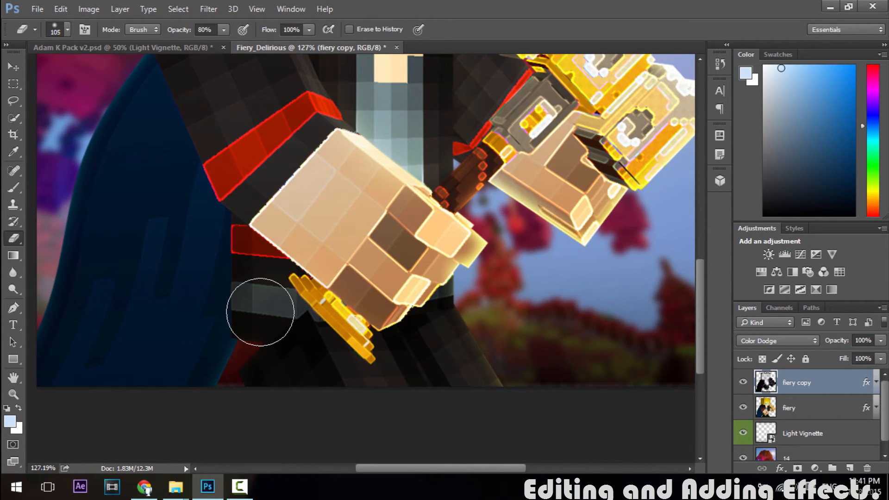
Erase the inner glowing edges from the front hand and the red band on the sleeve.
scroll(260, 311, "up", 2)
scroll(277, 303, "up", 2)
mouse_move(298, 299)
left_mouse_down()
mouse_move(339, 227)
mouse_move(371, 237)
mouse_move(364, 252)
mouse_move(389, 304)
mouse_move(357, 355)
mouse_move(415, 357)
mouse_move(293, 258)
mouse_move(278, 190)
mouse_move(234, 192)
mouse_move(232, 202)
mouse_move(276, 192)
mouse_move(253, 107)
left_mouse_up()
scroll(315, 213, "up", 2)
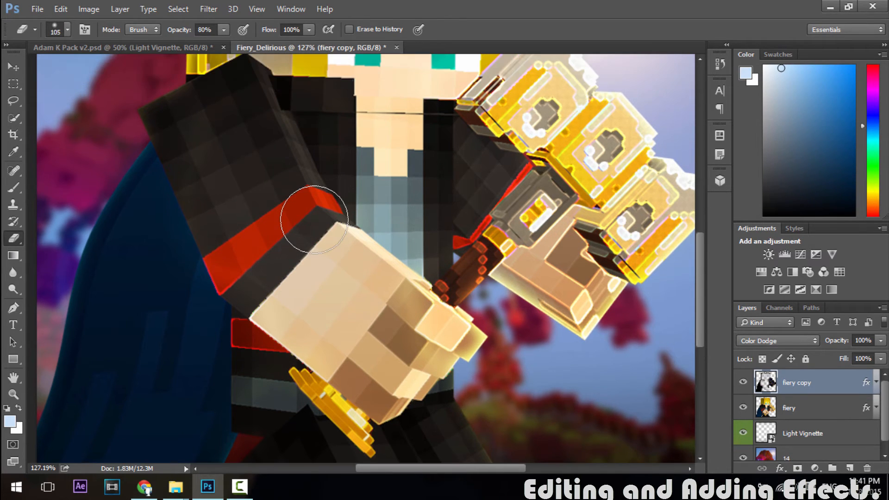
scroll(360, 225, "up", 1)
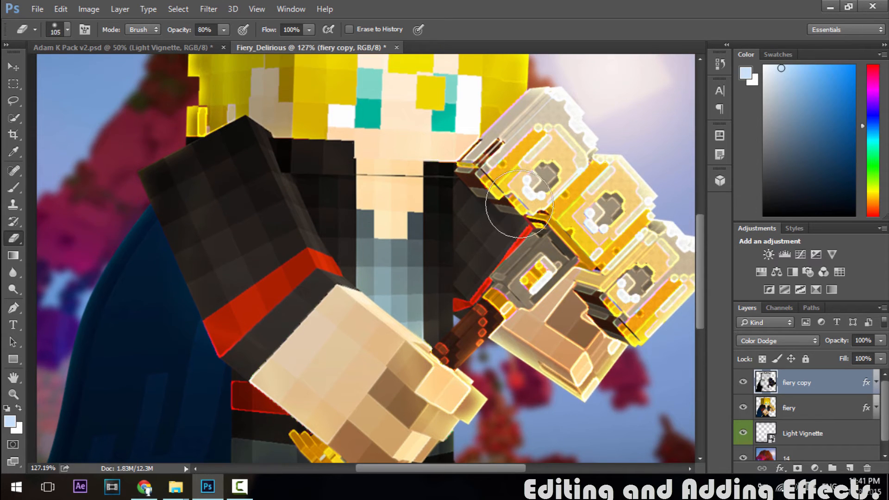
Erase the inner glowing edges from the hammer's head and shaft, and switch to the Move tool.
mouse_move(522, 172)
left_mouse_down()
mouse_move(578, 201)
mouse_move(630, 269)
mouse_move(591, 205)
mouse_move(532, 145)
mouse_move(586, 235)
mouse_move(486, 324)
mouse_move(609, 340)
mouse_move(544, 358)
mouse_move(461, 264)
left_mouse_up()
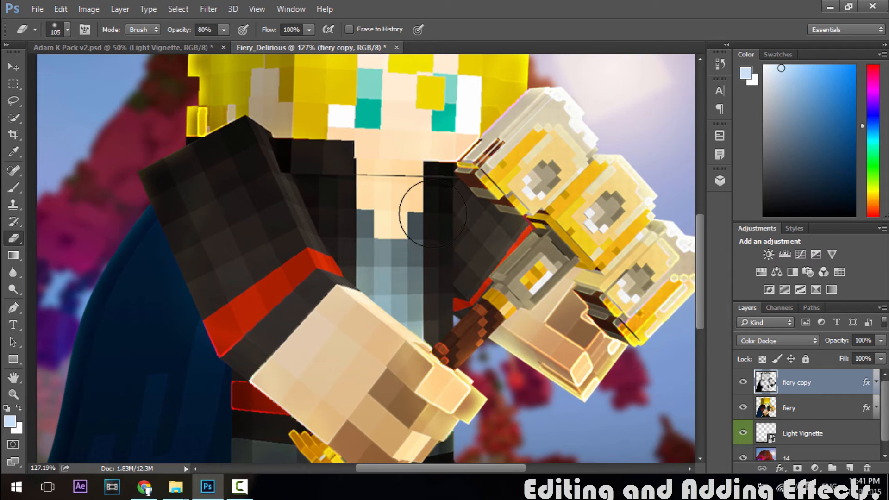
scroll(432, 214, "down", 1, "alt")
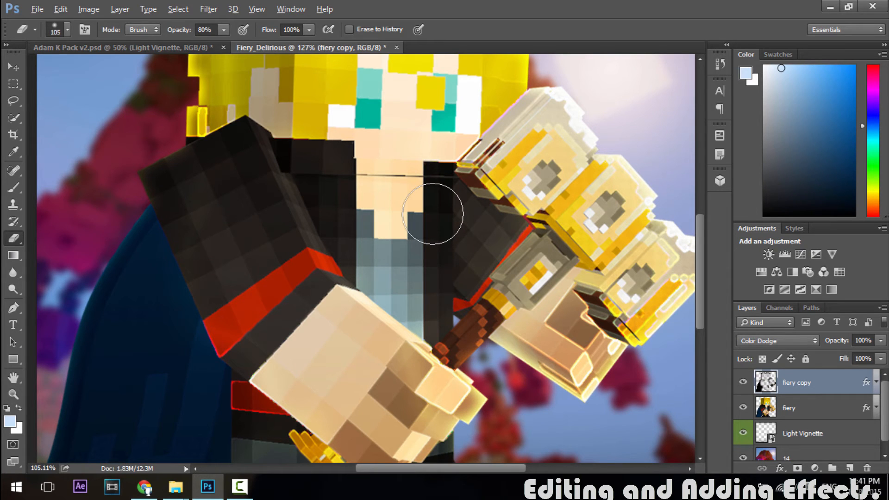
scroll(432, 214, "down", 3, "alt")
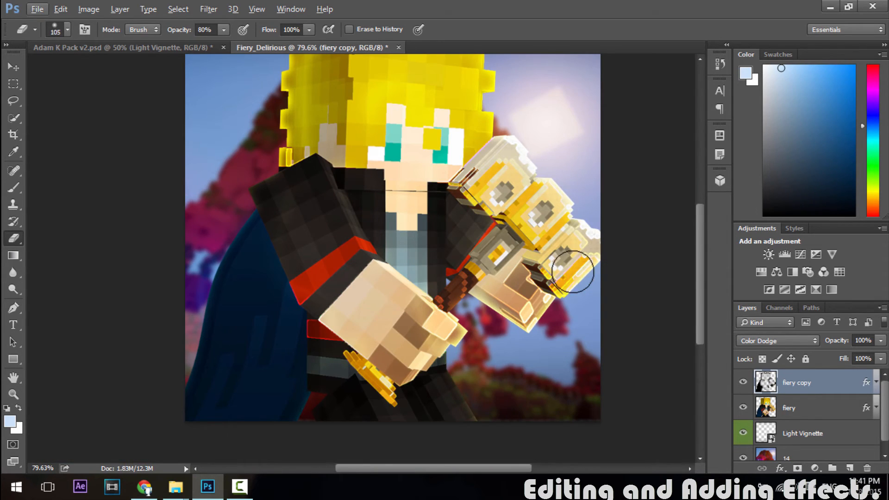
left_click_drag(697, 271, 694, 254)
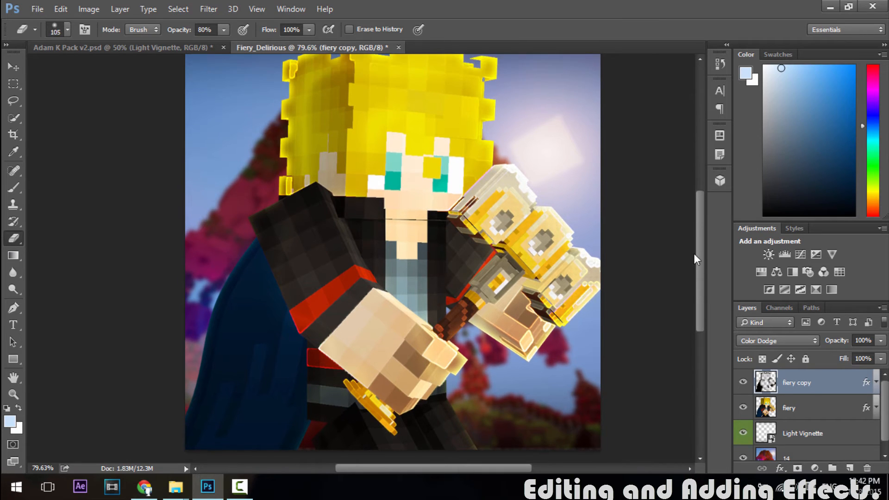
left_click(15, 68)
scroll(337, 239, "down", 2, "alt")
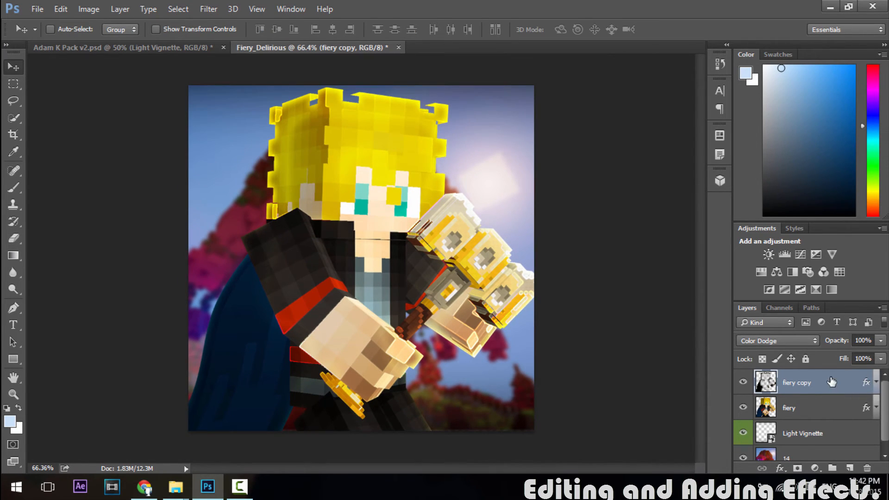
Place the fiery copy and fiery layers in a new group named Render and collapse the group.
left_click(832, 468)
left_click(811, 404)
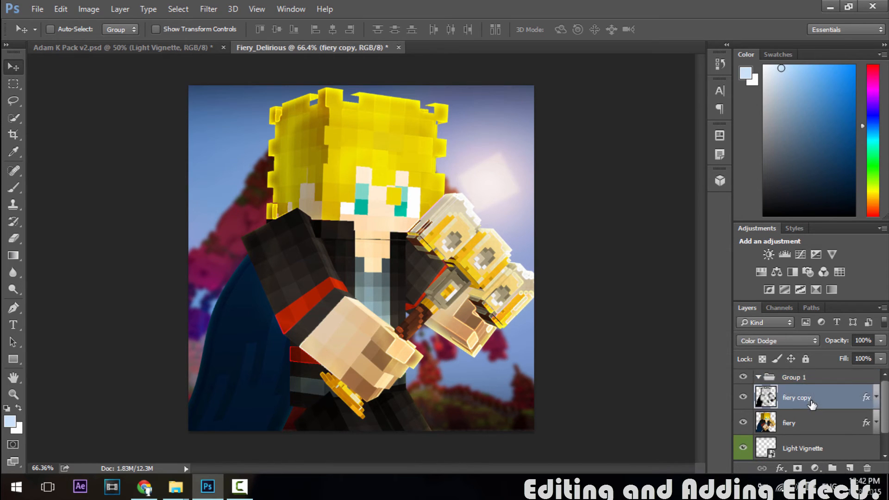
left_click(801, 430, "shift")
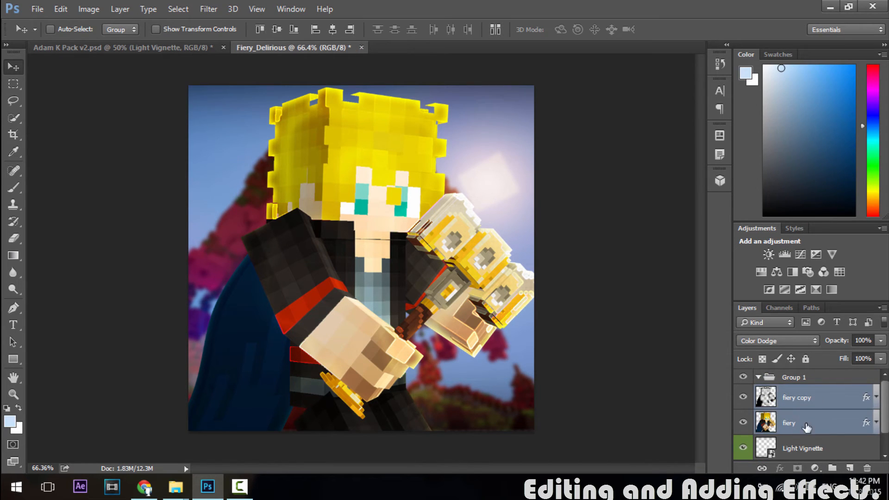
left_click_drag(800, 398, 797, 378)
left_click(796, 377)
double_click(797, 377)
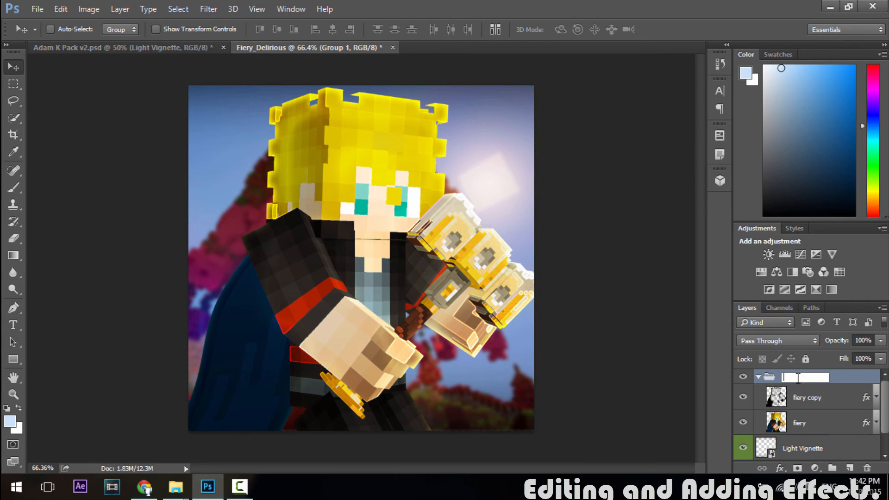
type("Render")
key("Return")
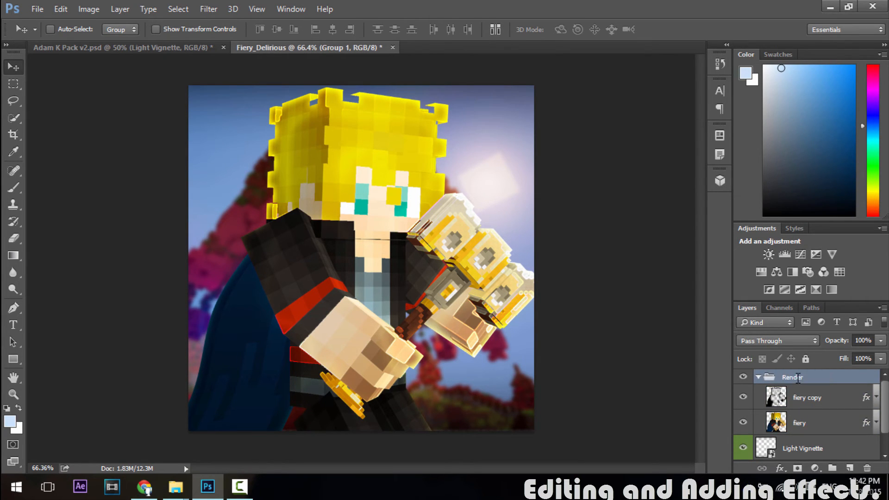
left_click(759, 377)
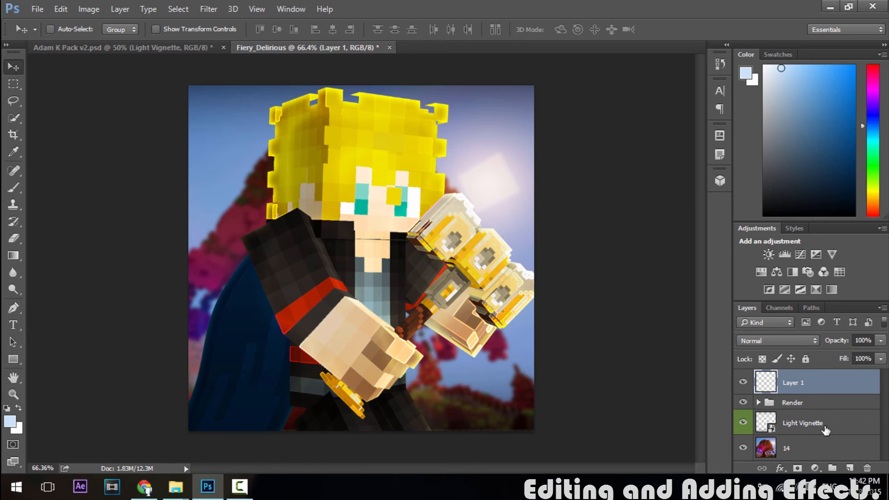
Clip a new layer to the Render group and set the Brush's foreground colour to pale yellow f8f9ae.
left_click(784, 392, "alt")
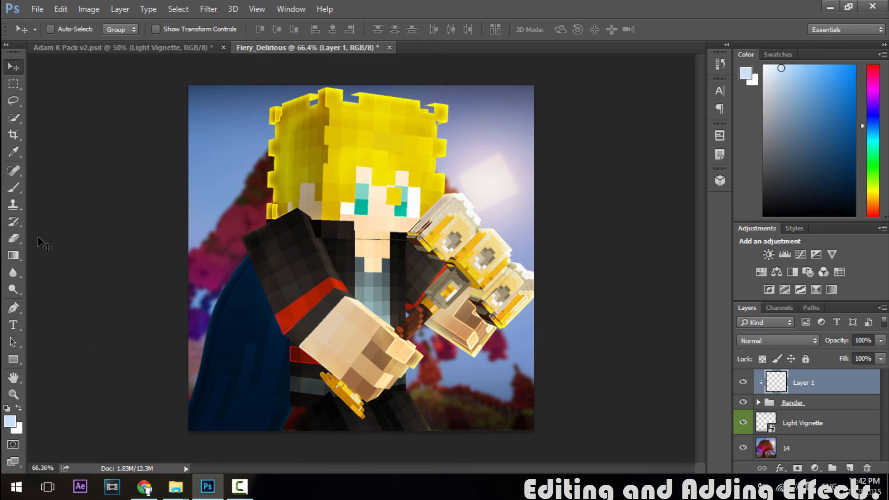
left_click(15, 191)
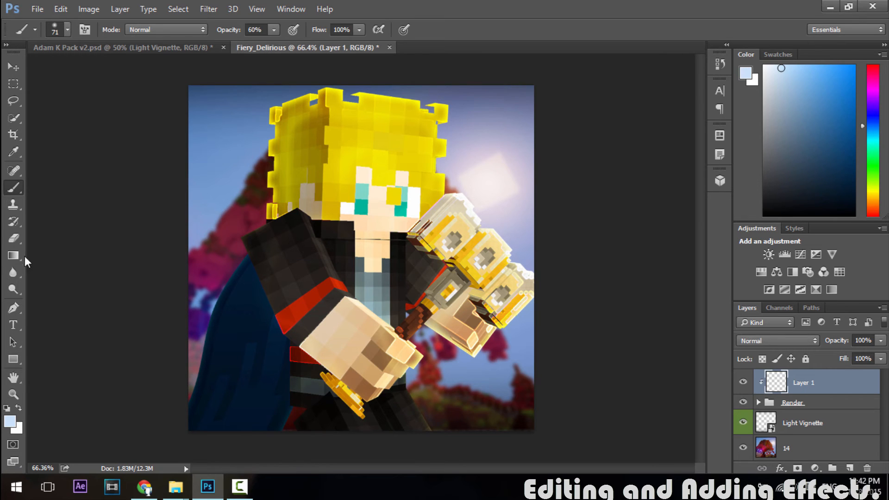
left_click(9, 421)
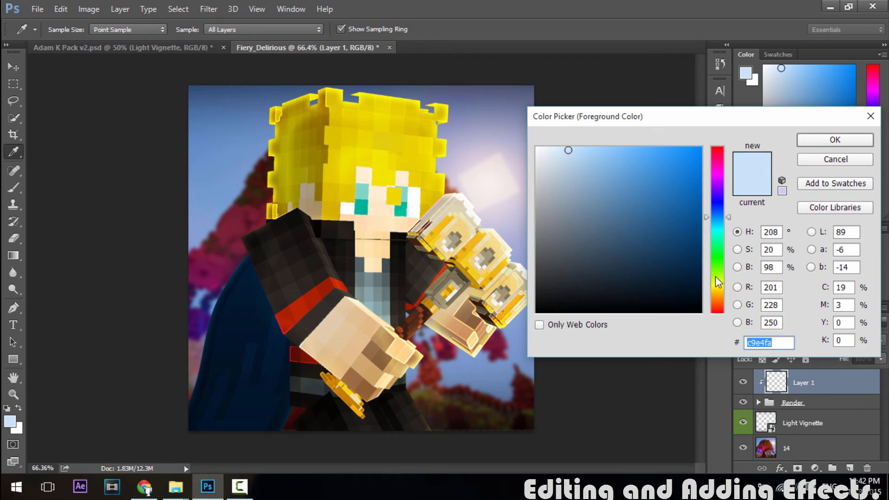
left_click_drag(715, 276, 729, 289)
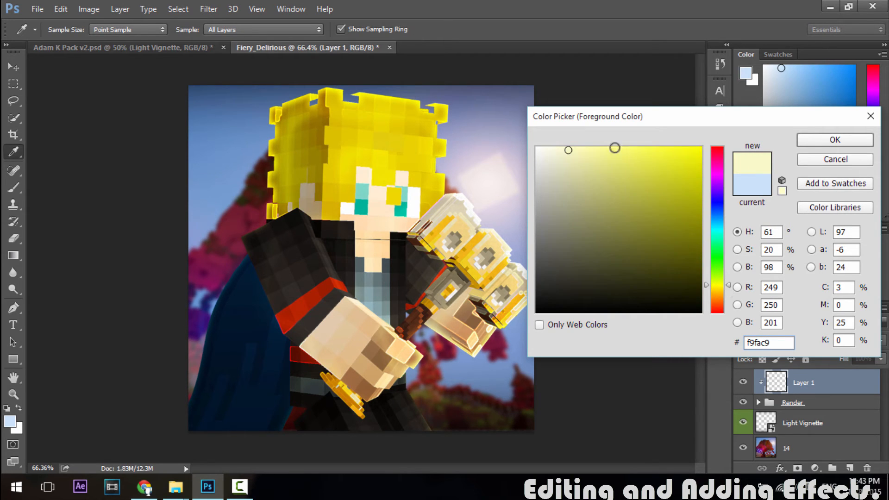
left_click(587, 151)
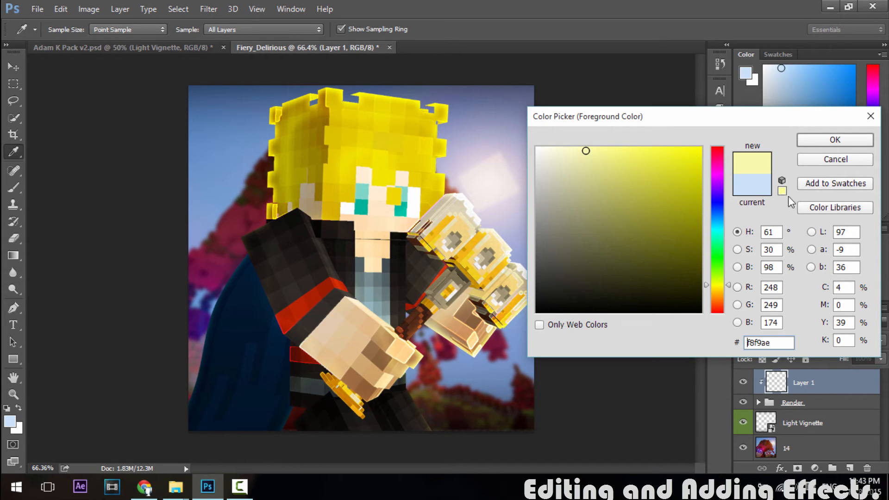
left_click(834, 140)
key("b")
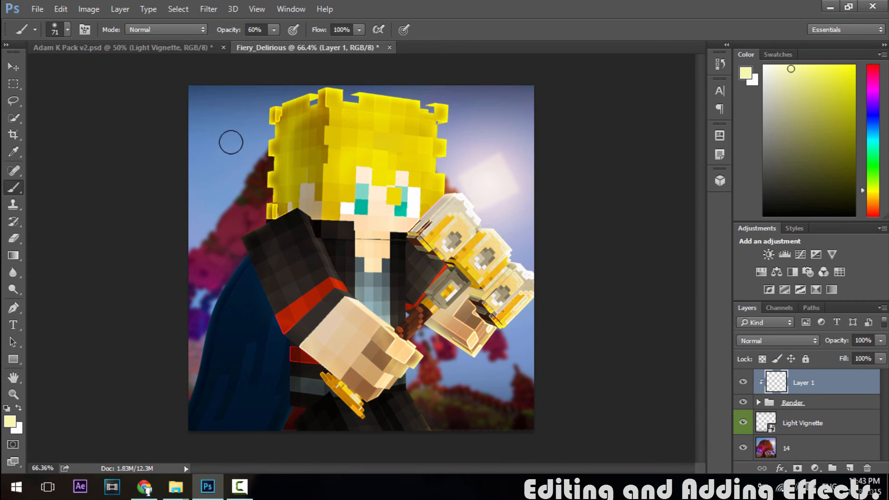
Paint soft pale-yellow light along the left edge of the hair and shoulder with a 77 px brush on Layer 1.
scroll(273, 137, "up", 7, "alt")
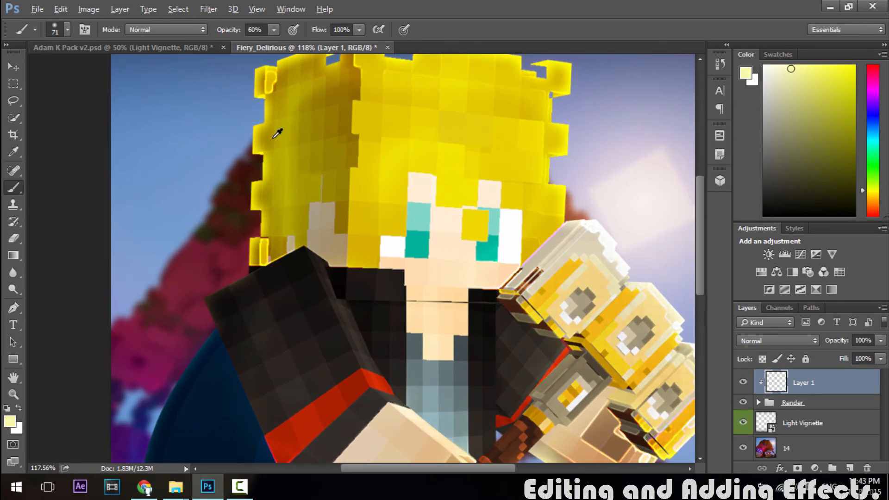
left_click(67, 30)
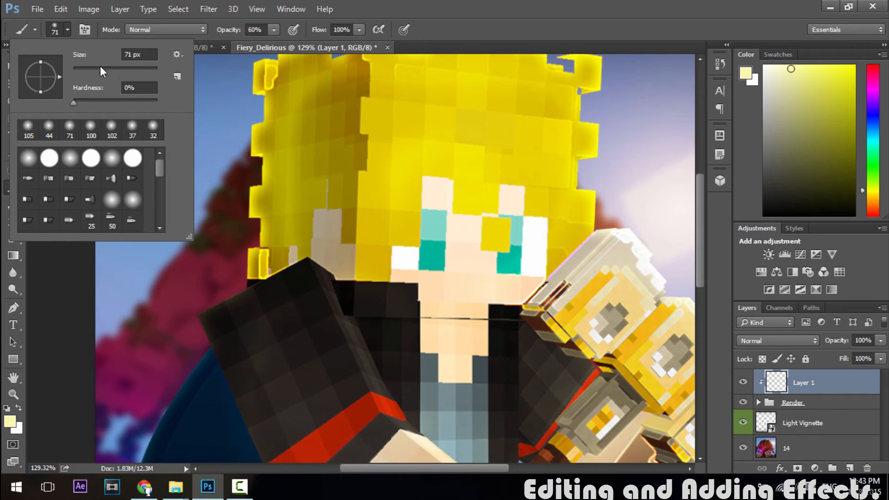
left_click_drag(103, 71, 106, 73)
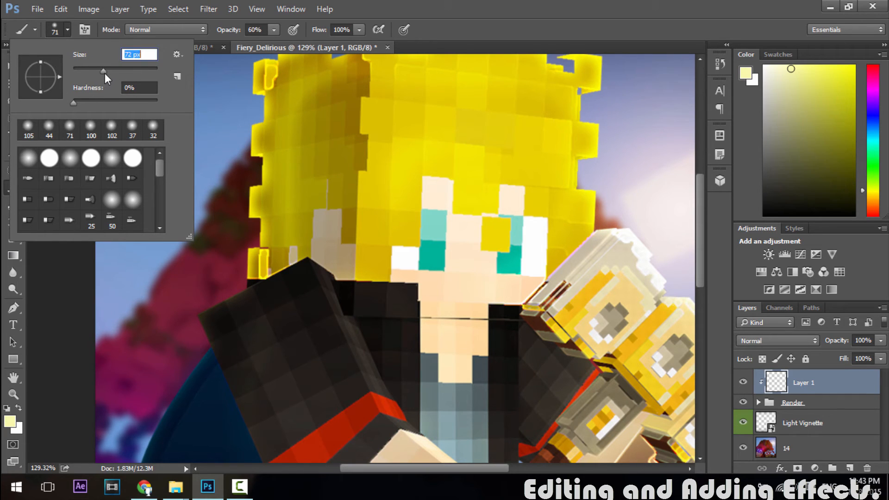
left_click(260, 105)
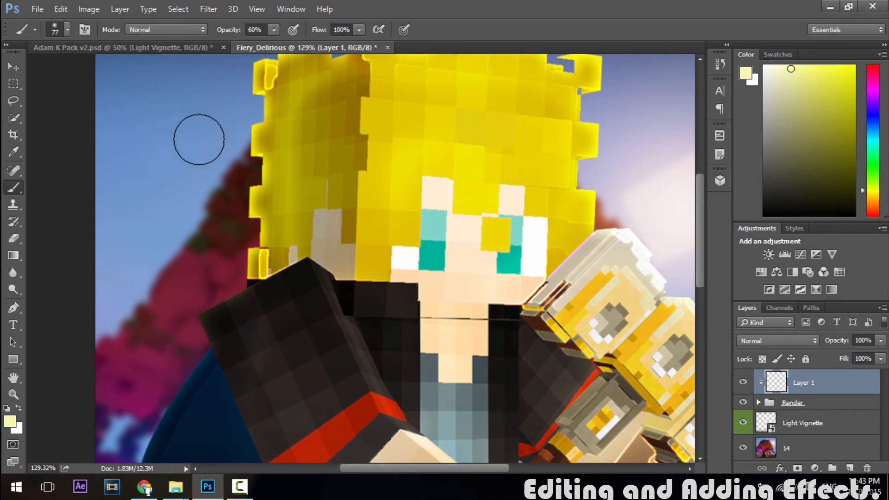
left_click_drag(237, 272, 247, 98)
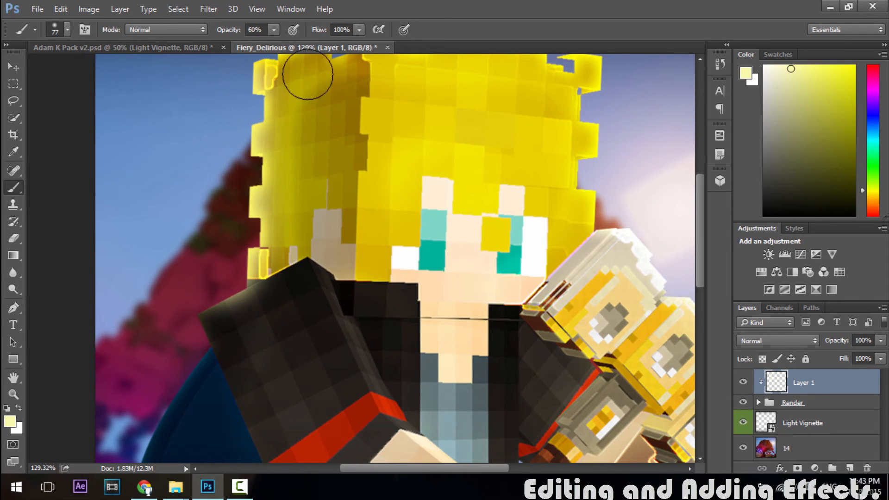
scroll(496, 185, "up", 2)
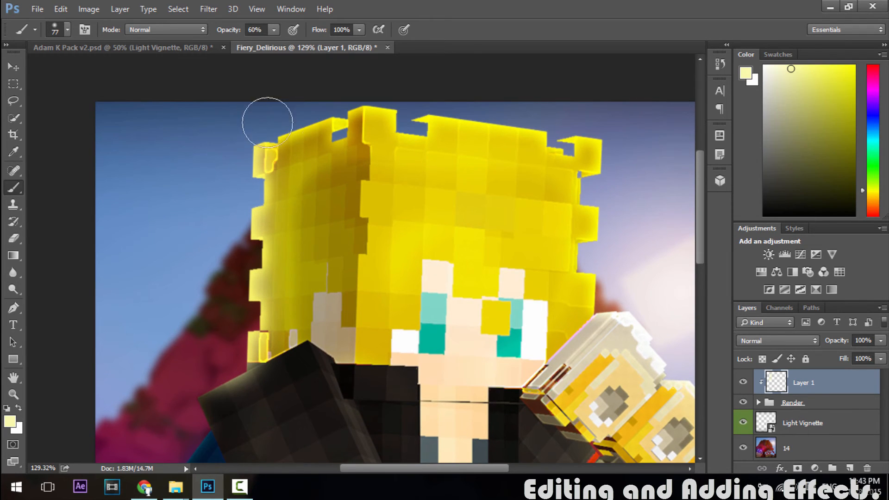
scroll(109, 218, "down", 6)
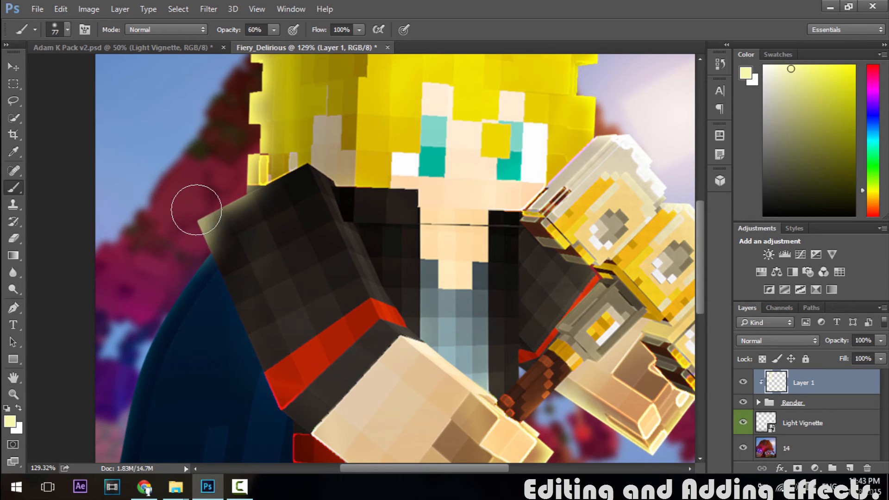
mouse_move(246, 162)
left_mouse_down()
mouse_move(234, 235)
mouse_move(213, 235)
mouse_move(250, 229)
left_mouse_up()
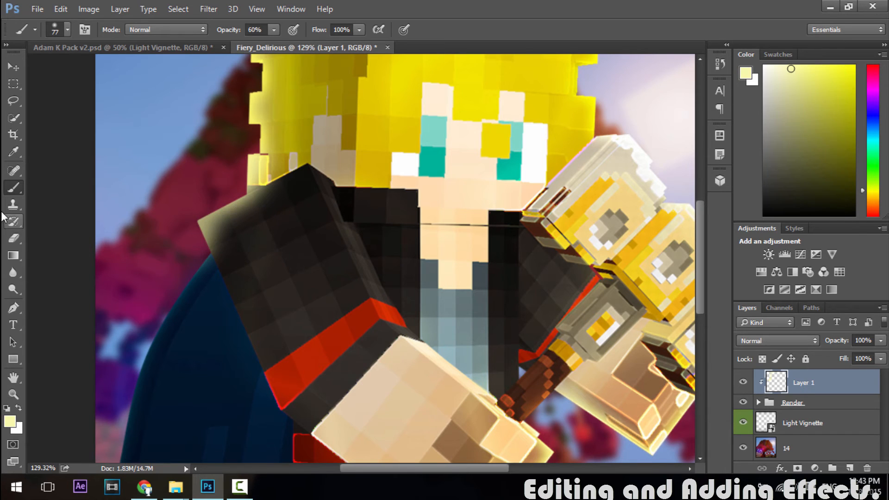
Erase the excess pale-yellow light from the shoulder, and paint more along the outer edges of the leg and hammer-side hand on Layer 1.
left_click(14, 238)
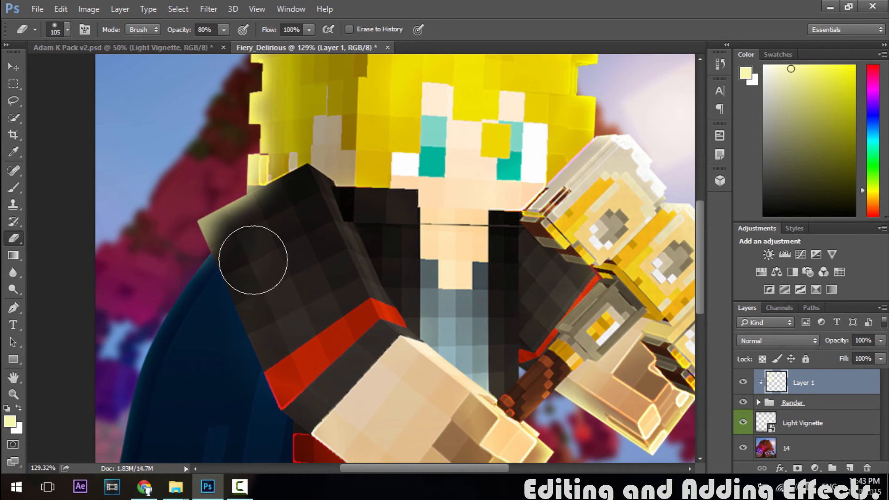
mouse_move(250, 247)
left_mouse_down()
mouse_move(239, 238)
mouse_move(258, 238)
left_mouse_up()
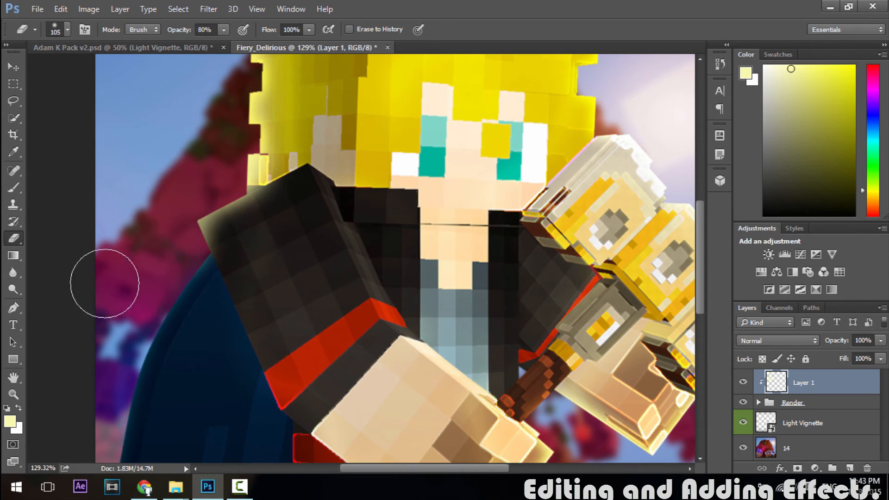
left_click(14, 188)
scroll(312, 202, "down", 5)
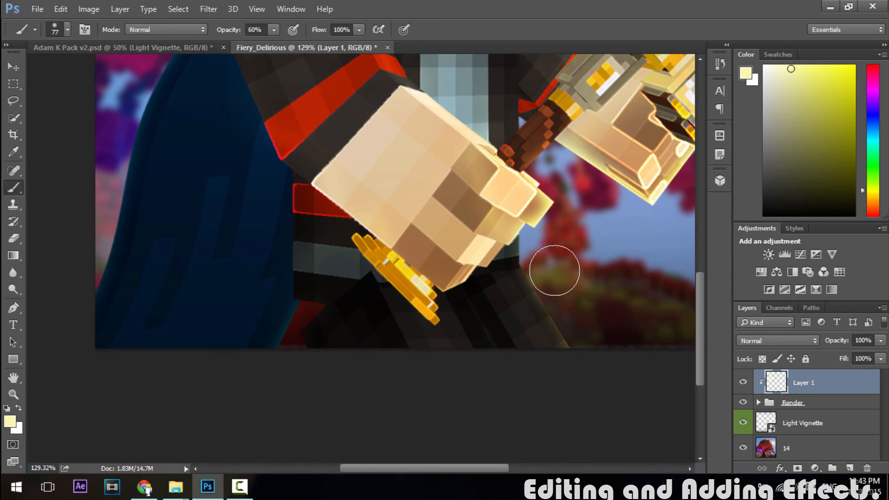
mouse_move(560, 280)
left_mouse_down()
mouse_move(574, 318)
mouse_move(597, 343)
mouse_move(551, 233)
mouse_move(598, 181)
mouse_move(627, 214)
mouse_move(599, 204)
mouse_move(670, 210)
left_mouse_up()
scroll(599, 225, "down", 4, "alt")
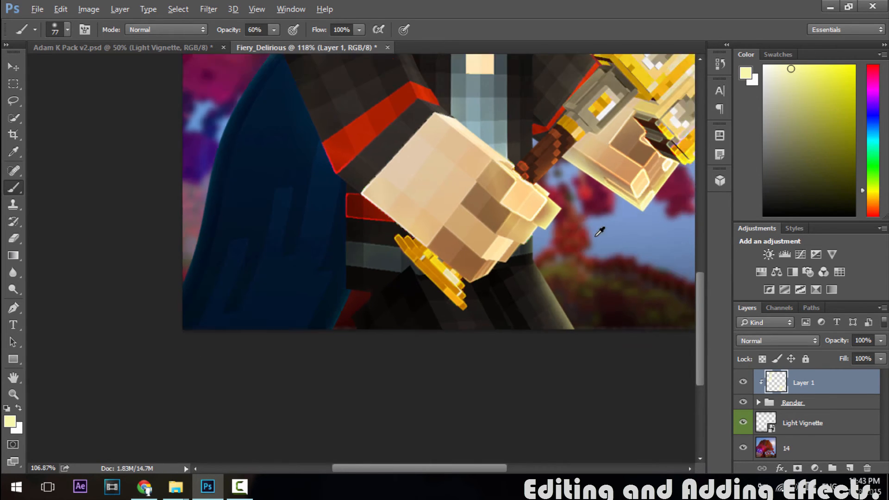
scroll(550, 231, "up", 3, "alt")
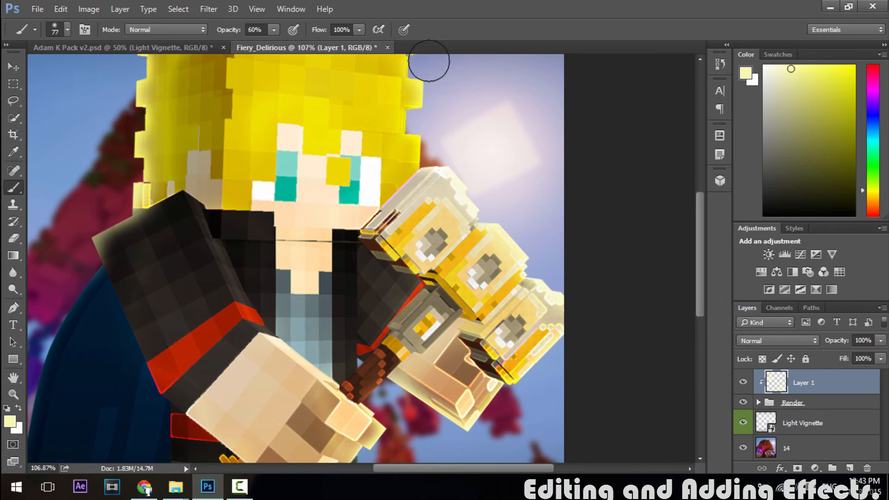
Compare the whole graphic with and without the painted light on Layer 1.
scroll(447, 168, "down", 3, "alt")
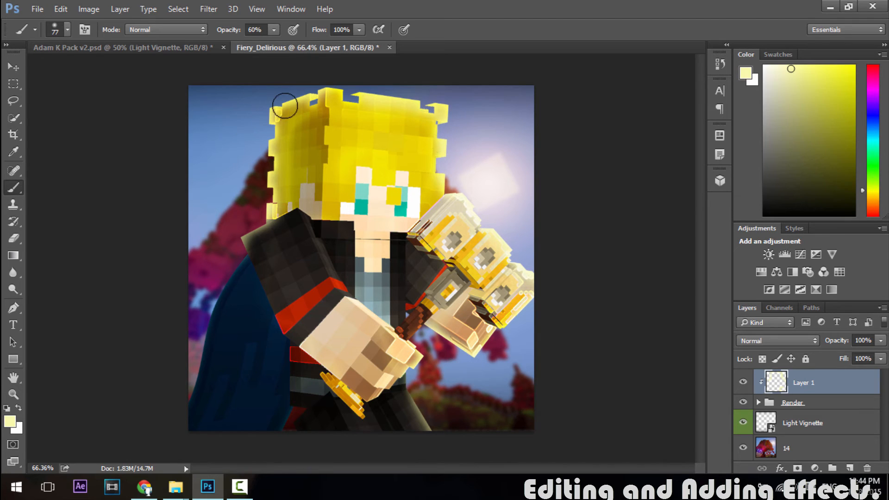
left_click(743, 383)
left_click(743, 383)
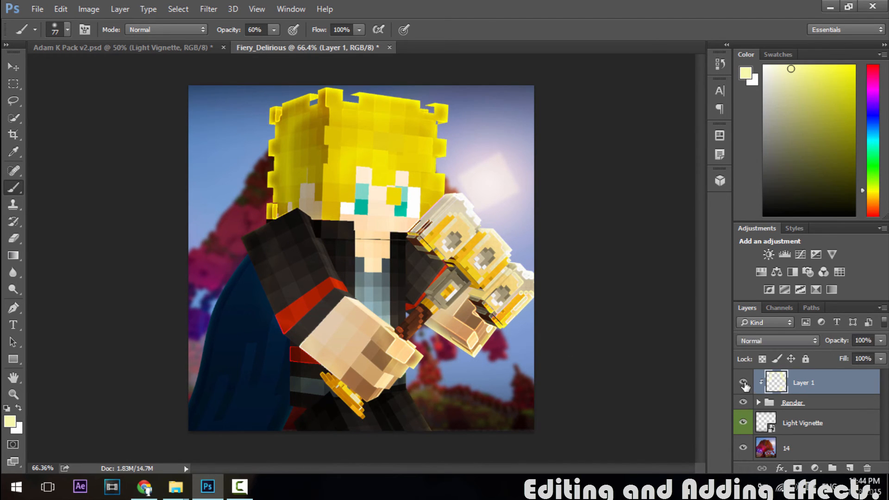
left_click(743, 383)
left_click(743, 383)
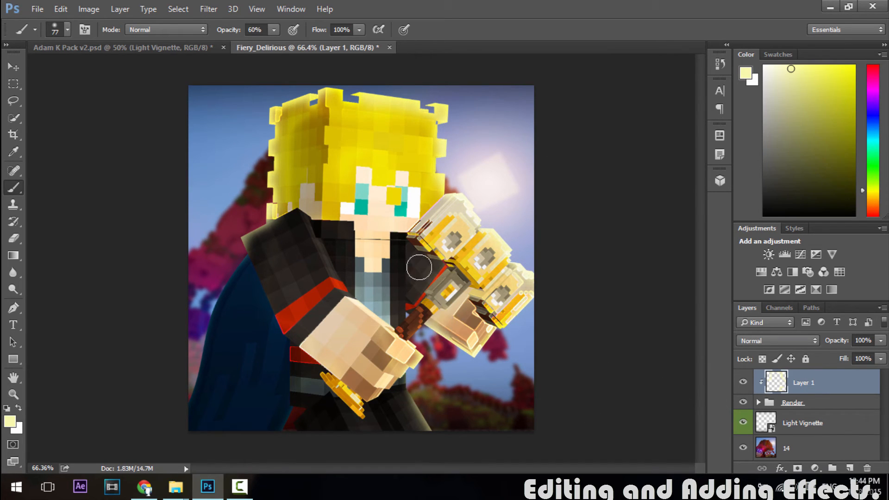
Add a new layer above Layer 1, clip it to the Render group and keep it selected.
left_click(848, 469)
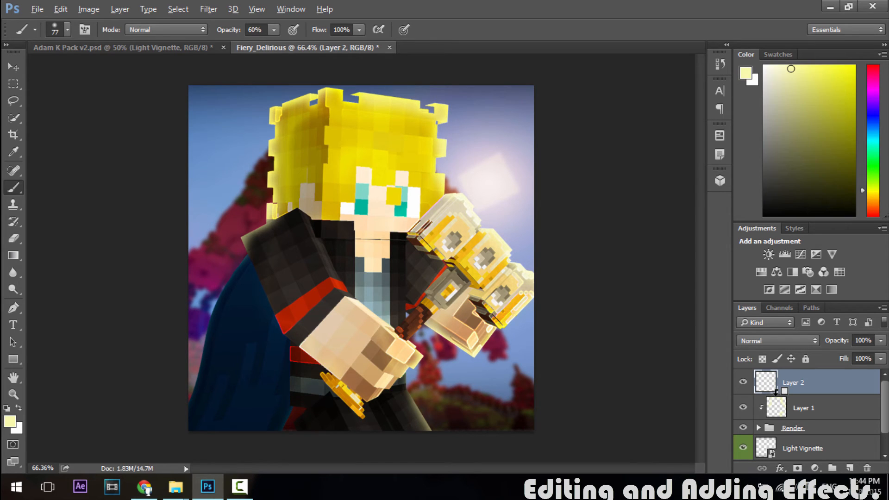
left_click(777, 392, "alt")
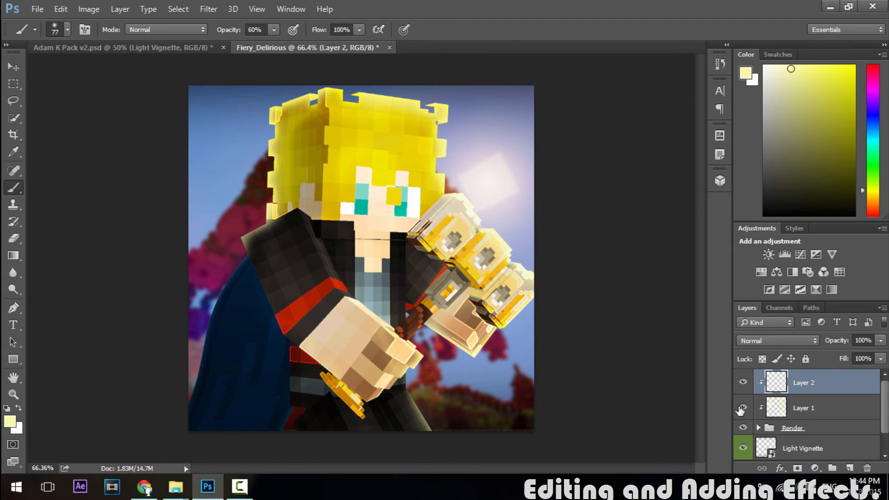
left_click(805, 410)
left_click(820, 382)
Set the Brush's foreground colour to yellow fff66c and its size to 55 px.
scroll(515, 273, "up", 4, "alt")
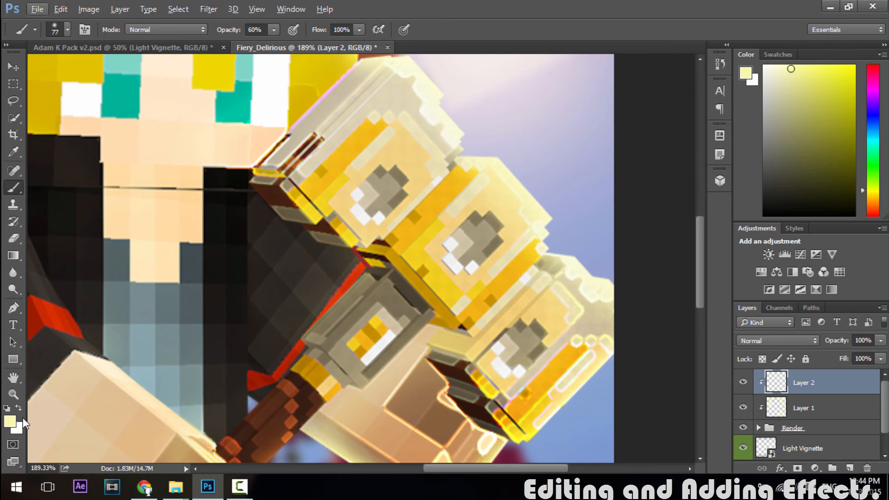
left_click(11, 421)
left_click(718, 287)
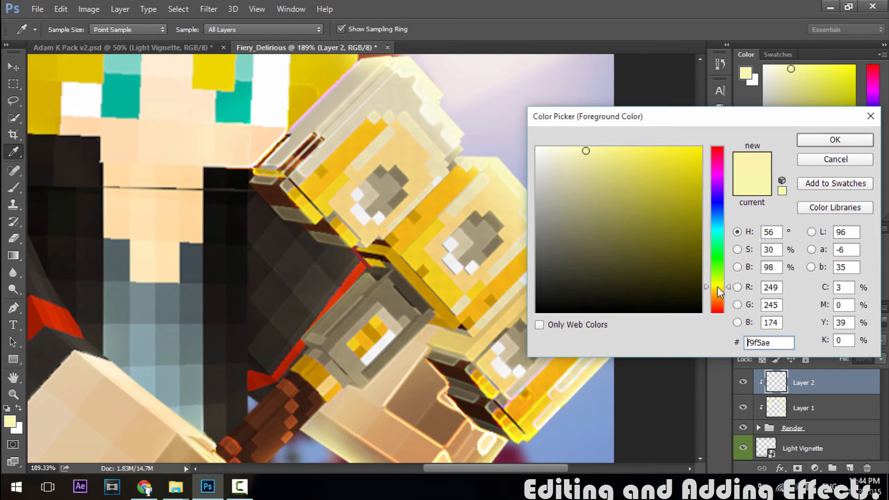
left_click_drag(624, 148, 632, 147)
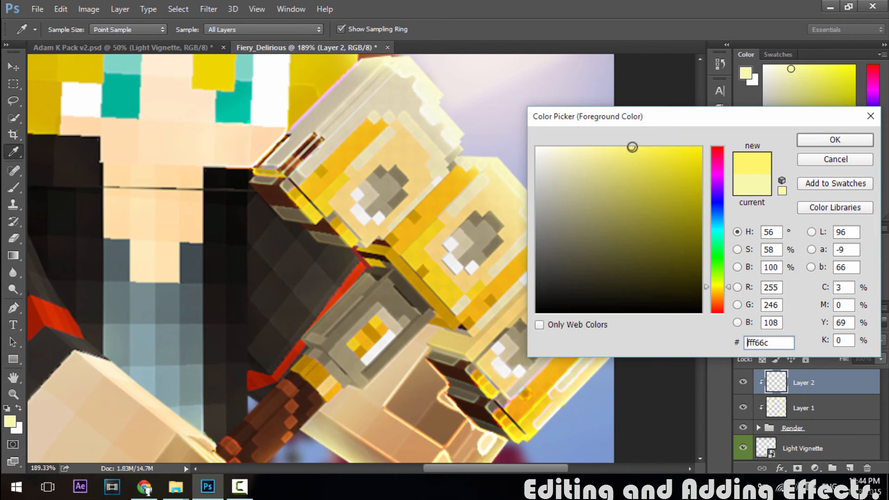
left_click(851, 139)
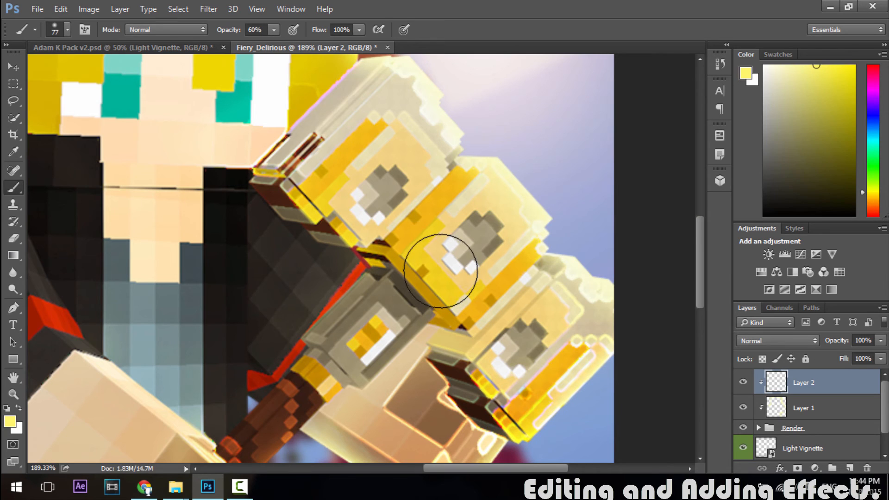
right_click(461, 242)
left_click_drag(540, 306, 529, 303)
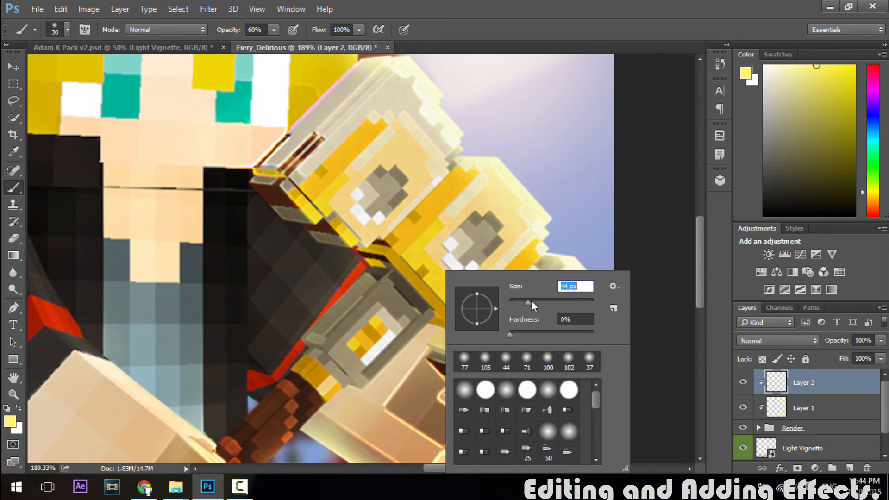
key("Return")
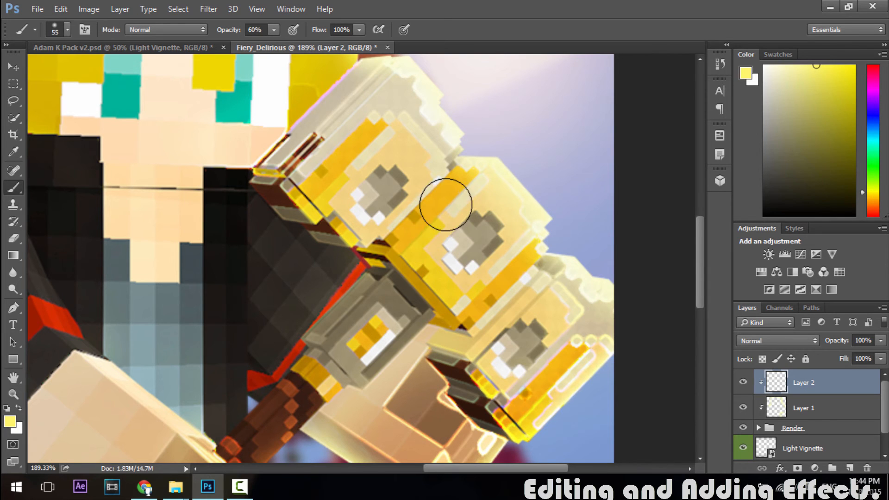
Paint soft yellow light over the hammer's head and the gold parts of its shaft on Layer 2.
mouse_move(411, 233)
left_mouse_down()
mouse_move(419, 284)
mouse_move(468, 302)
mouse_move(536, 260)
left_mouse_up()
mouse_move(366, 246)
left_mouse_down()
mouse_move(341, 214)
mouse_move(334, 153)
mouse_move(381, 127)
left_mouse_up()
mouse_move(522, 403)
left_mouse_down()
mouse_move(548, 393)
mouse_move(555, 363)
mouse_move(514, 412)
left_mouse_up()
mouse_move(371, 341)
left_mouse_down()
mouse_move(367, 333)
mouse_move(311, 370)
mouse_move(328, 381)
left_mouse_up()
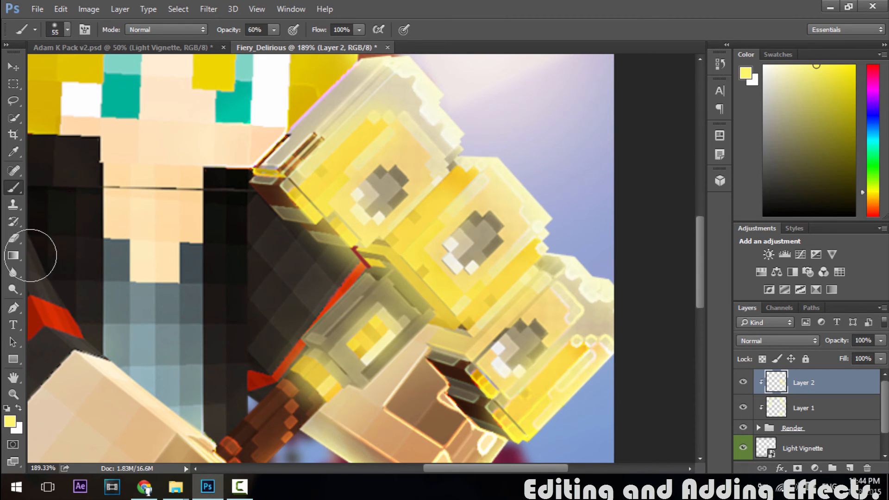
Erase the yellow light spilling onto the sleeve, hand and dark hammer edges of Layer 2 with a 49 px Eraser.
left_click(12, 239)
right_click(296, 250)
left_click(378, 277)
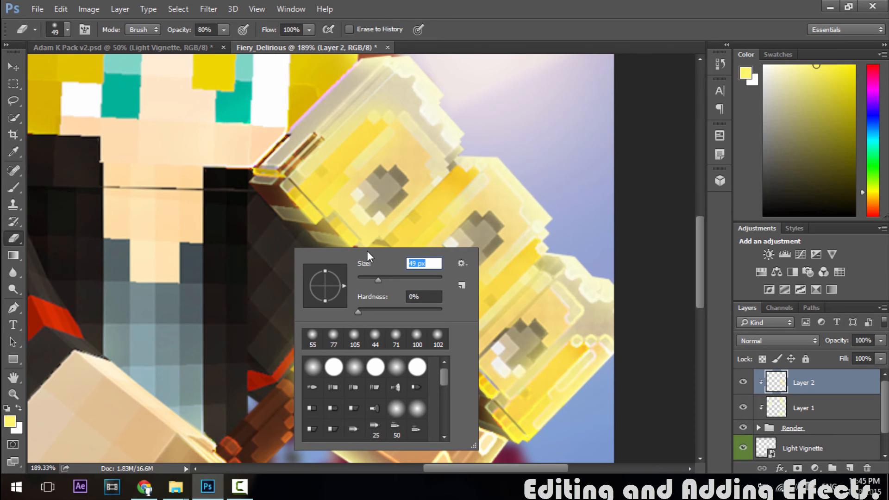
key("Return")
mouse_move(313, 237)
left_mouse_down()
mouse_move(288, 208)
mouse_move(298, 234)
mouse_move(324, 252)
mouse_move(295, 341)
left_mouse_up()
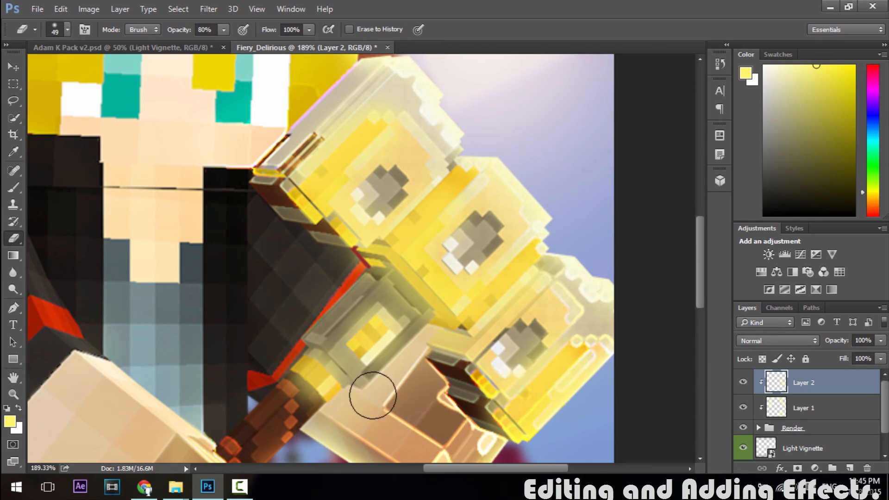
mouse_move(351, 305)
left_mouse_down()
mouse_move(374, 288)
mouse_move(443, 334)
mouse_move(446, 387)
mouse_move(477, 419)
mouse_move(546, 440)
left_mouse_up()
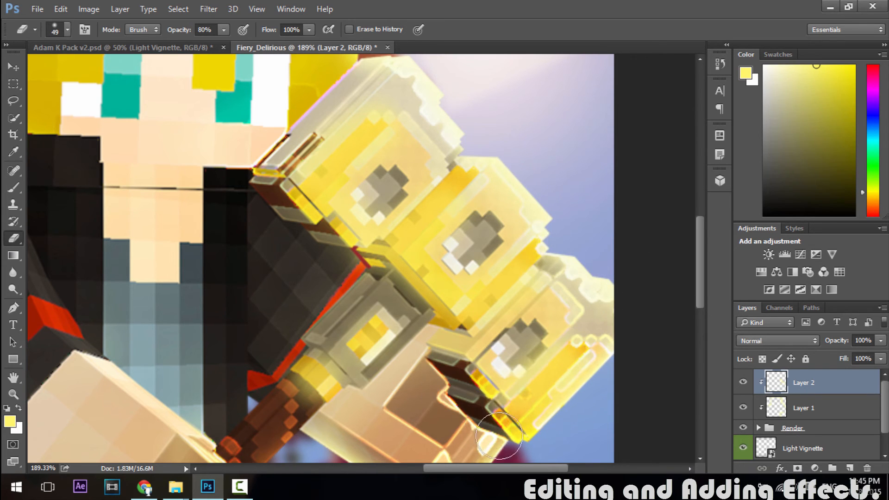
scroll(493, 232, "down", 4, "alt")
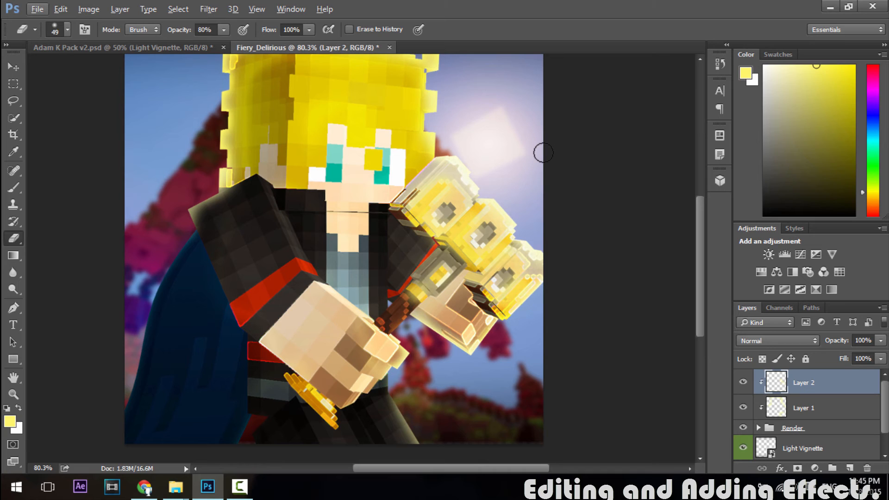
scroll(672, 177, "up", 2)
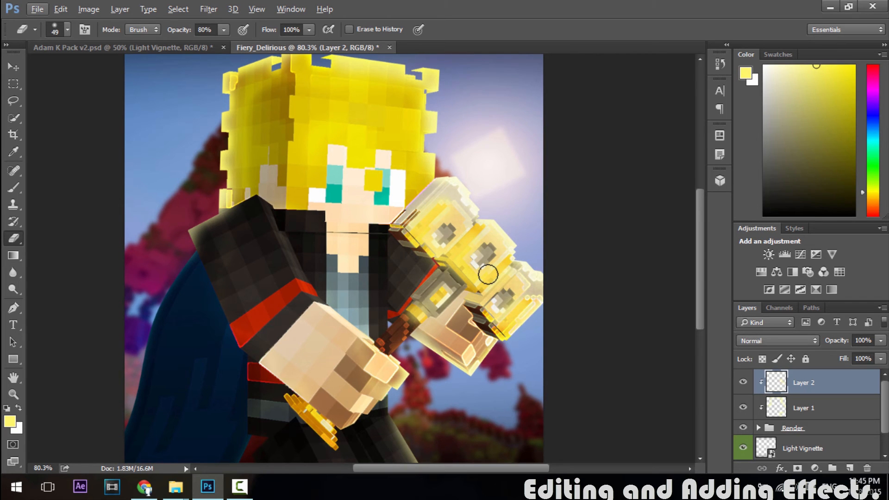
left_click_drag(512, 276, 560, 313)
left_click(800, 254)
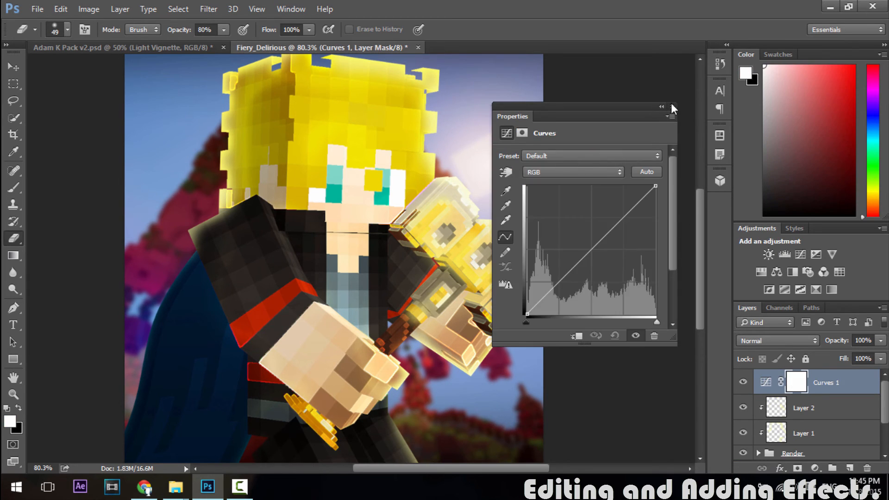
left_click(672, 106)
key("Delete")
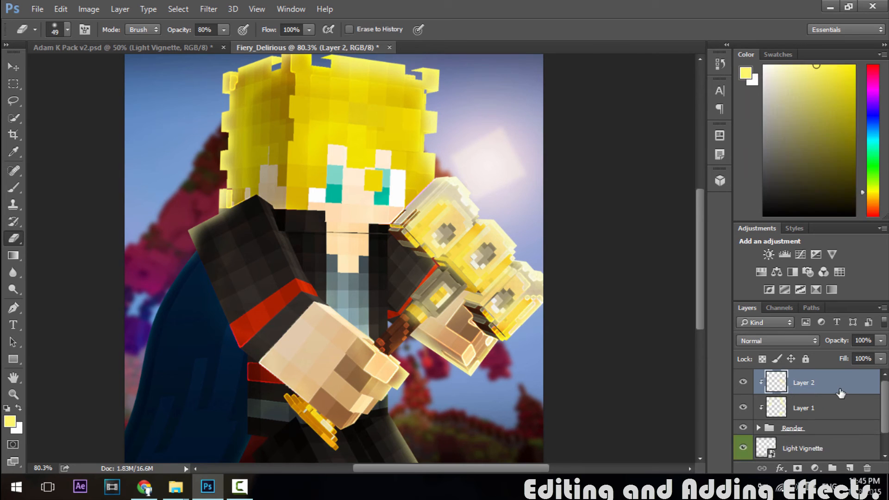
In Adam K Pack v2.psd, hide the Light Vignette layer and collapse the Banner Outlines (NEW) group.
left_click(132, 49)
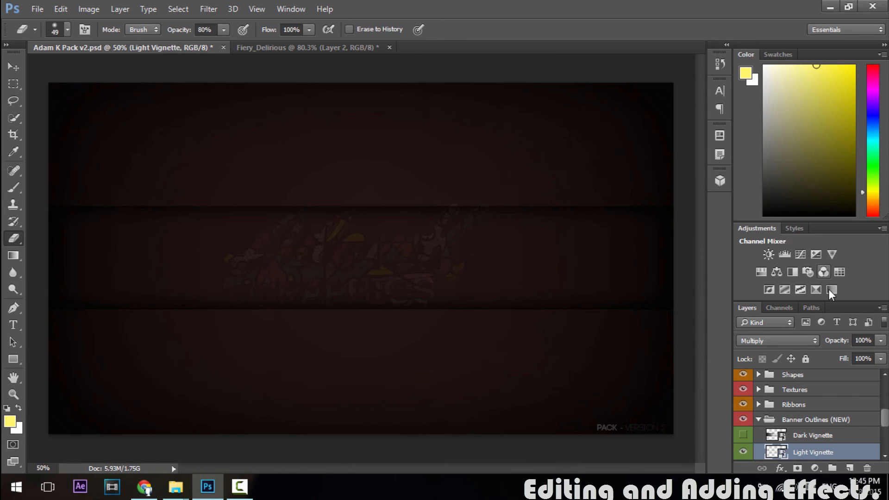
left_click(743, 452)
left_click(759, 425)
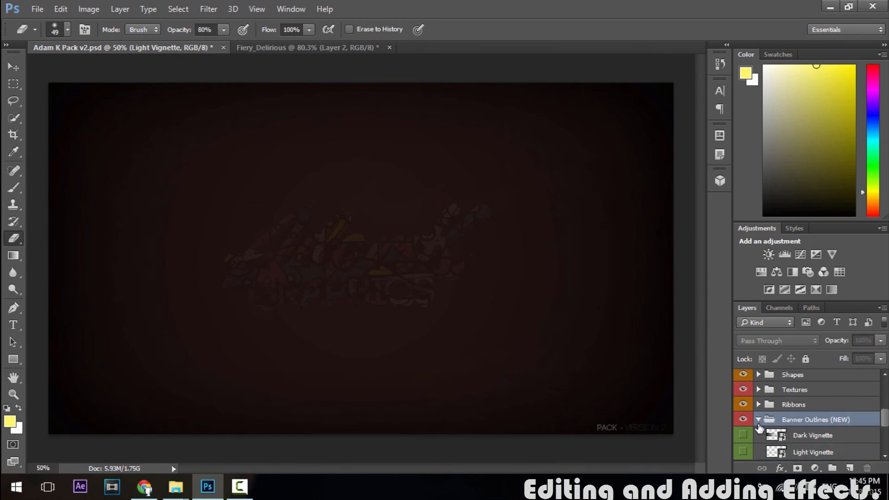
left_click(759, 437)
Duplicate the AdamKblue, AdamKContrast and Shamazing groups from Colour Corrections into the Fiery_Delirious document.
scroll(764, 436, "up", 3)
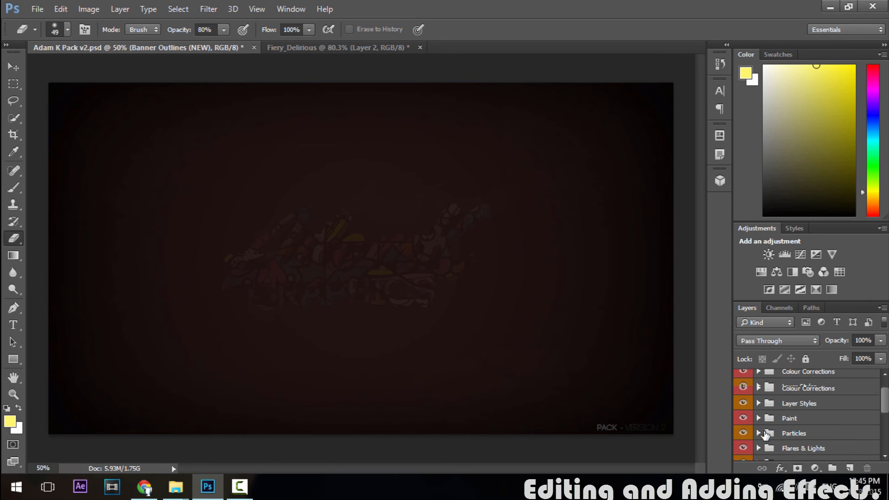
left_click(759, 395)
scroll(841, 399, "down", 3)
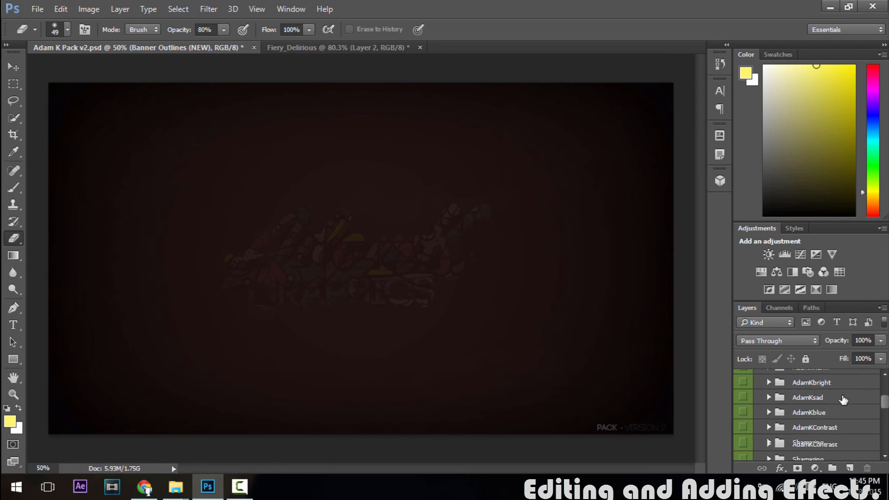
left_click(817, 425)
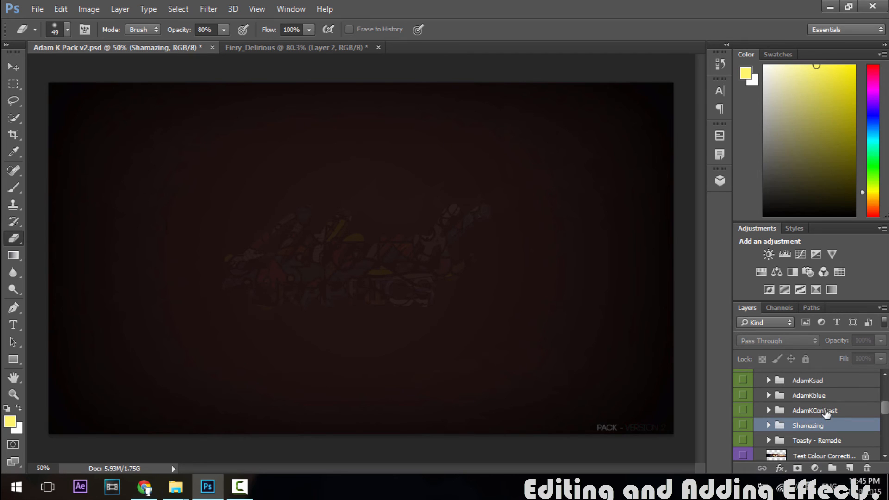
left_click(833, 396, "shift")
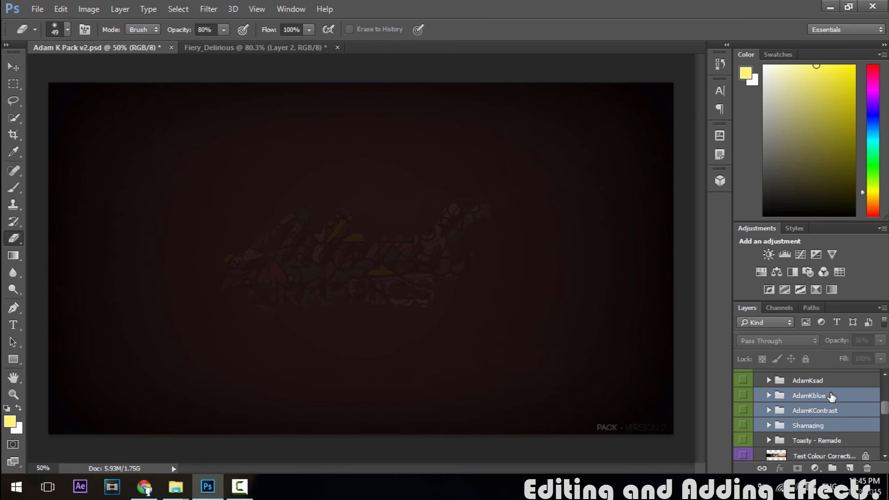
right_click(836, 434)
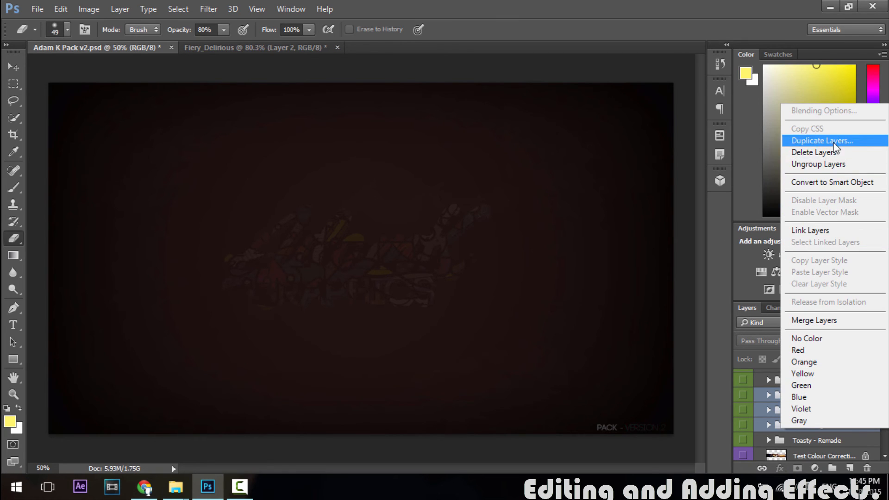
left_click(815, 137)
left_click(456, 194)
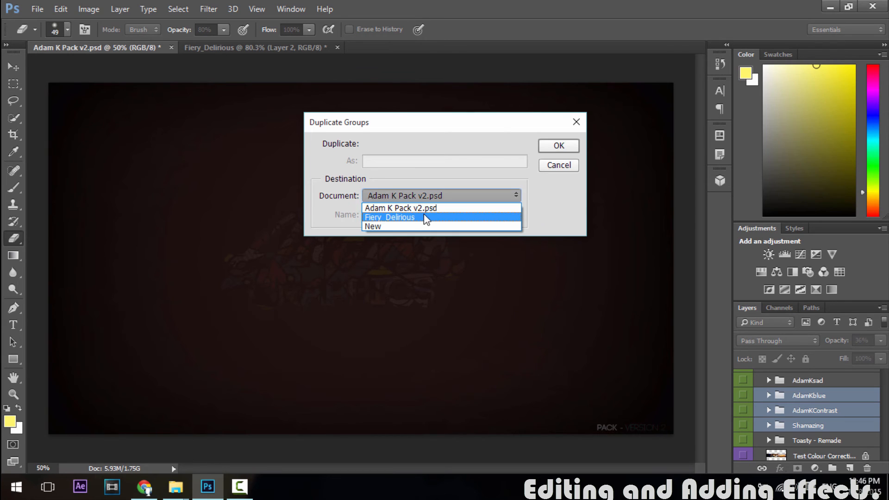
left_click(426, 214)
left_click(561, 148)
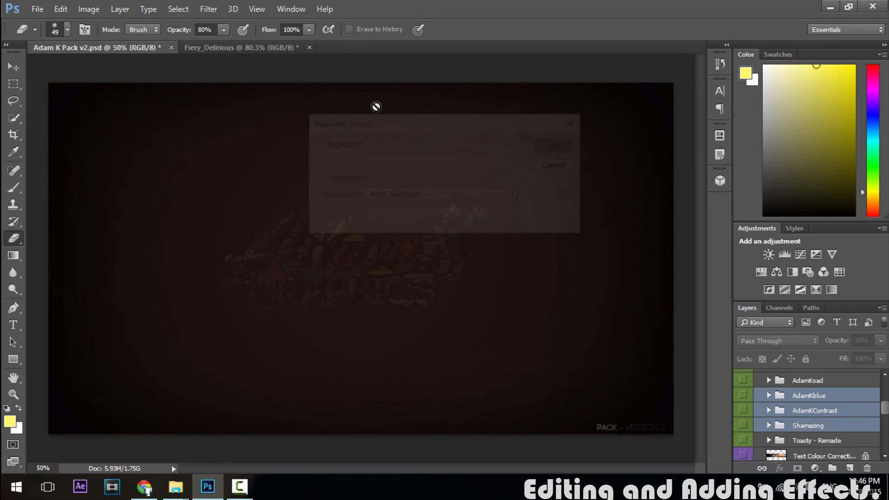
Return to the Fiery_Delirious document and delete its AdamKContrast group.
left_click(253, 47)
scroll(868, 389, "up", 4)
left_click(850, 394)
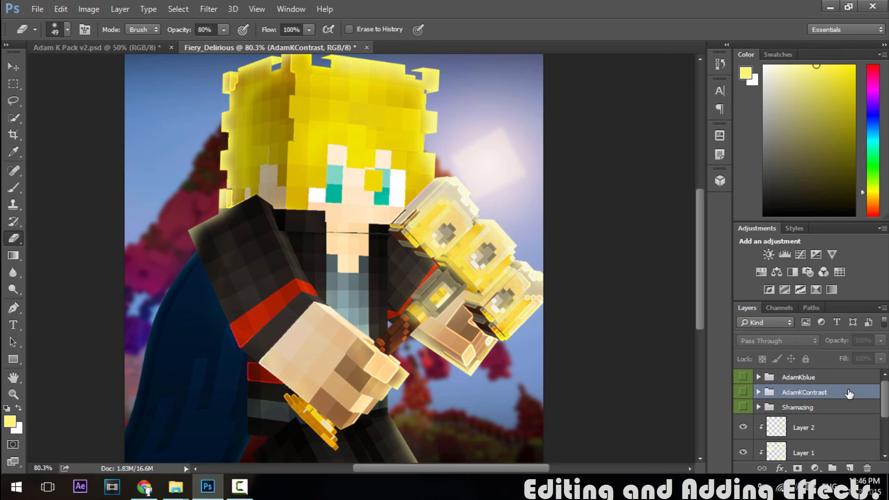
key("Delete")
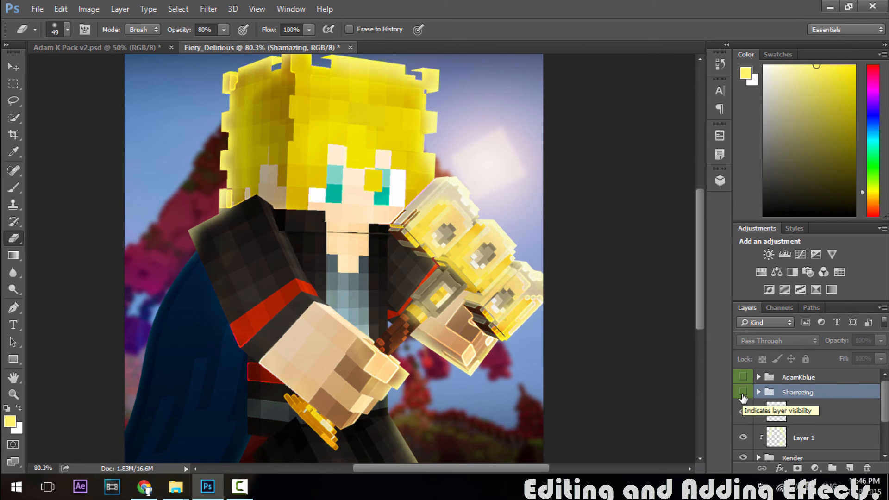
Make the Shamazing and AdamKblue colour correction groups visible.
left_click(743, 392)
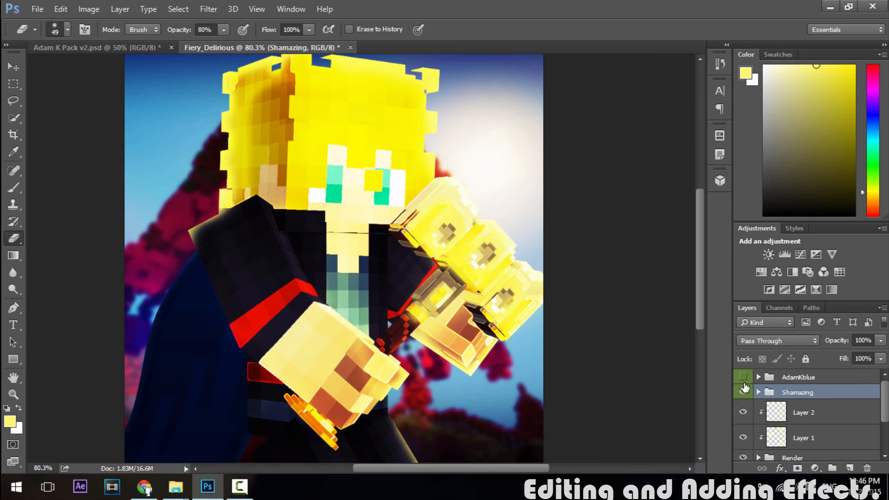
left_click(744, 376)
scroll(836, 387, "down", 1)
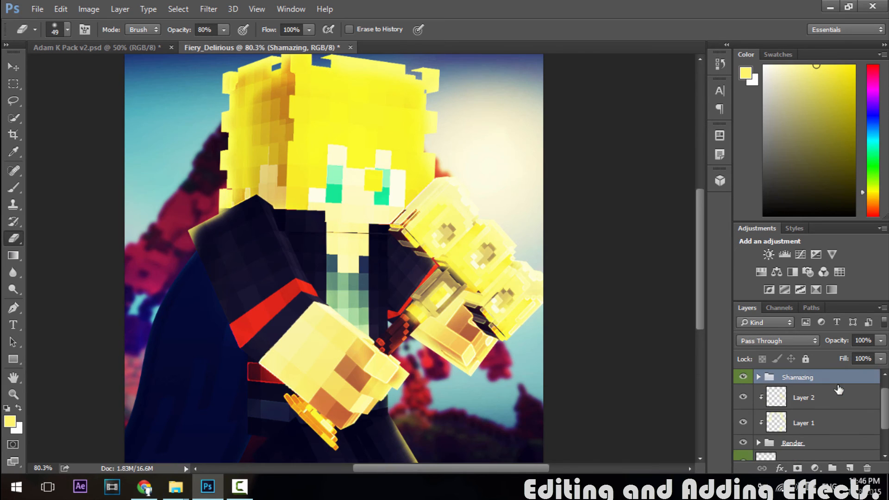
Try the Shamazing group beneath the Render group and move it back between AdamKblue and Layer 2.
scroll(829, 393, "up", 1)
mouse_move(818, 395)
left_mouse_down()
mouse_move(815, 452)
mouse_move(844, 407)
mouse_move(817, 373)
mouse_move(807, 385)
mouse_move(816, 361)
mouse_move(808, 389)
left_mouse_up()
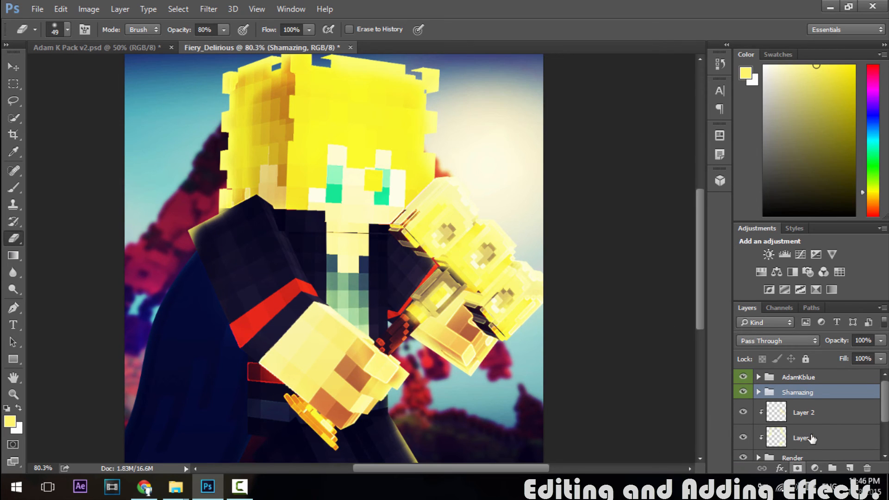
scroll(817, 403, "down", 2)
left_click_drag(831, 495, 845, 412)
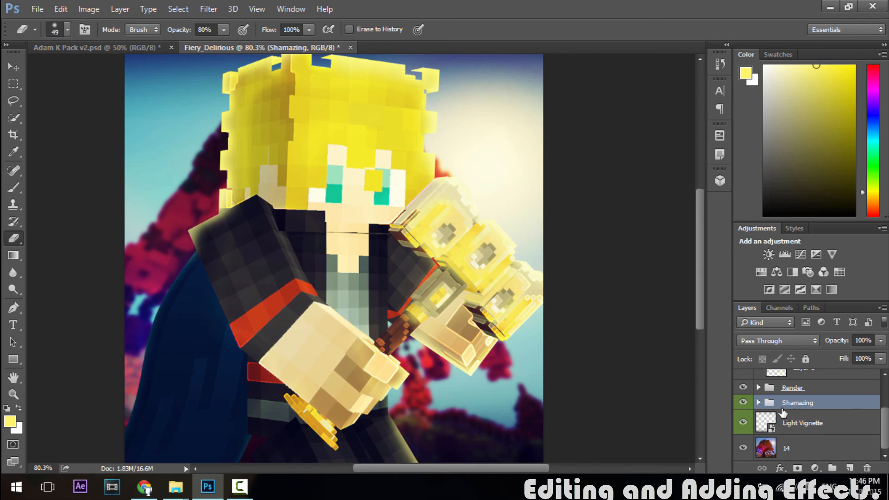
scroll(838, 415, "up", 3)
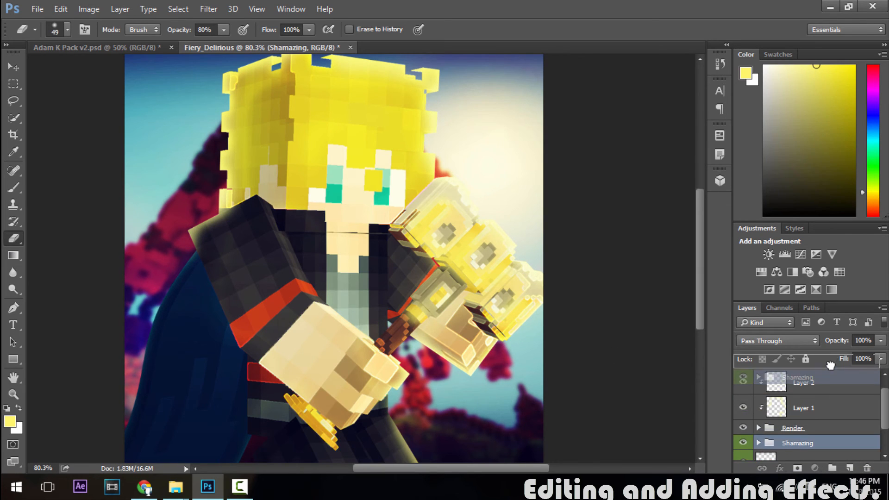
left_click_drag(820, 387, 819, 391)
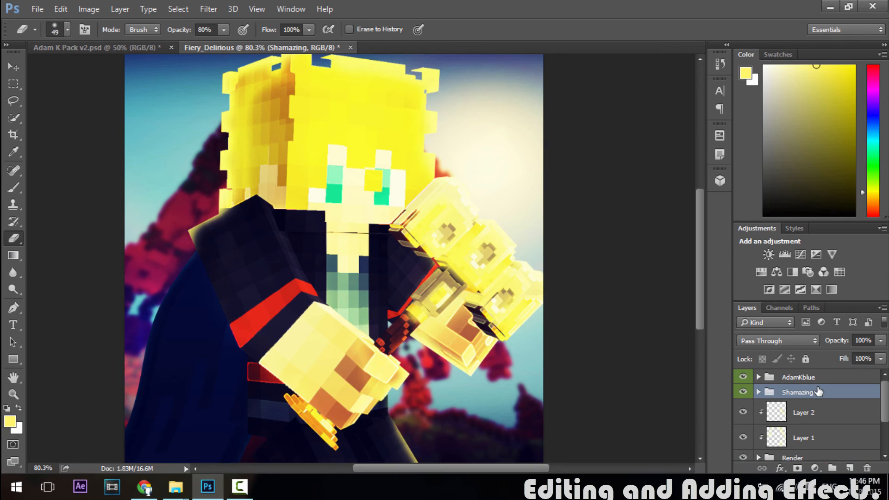
Set the Shamazing group's opacity to 50% and check the result on the character and background.
left_click(862, 341)
type("50")
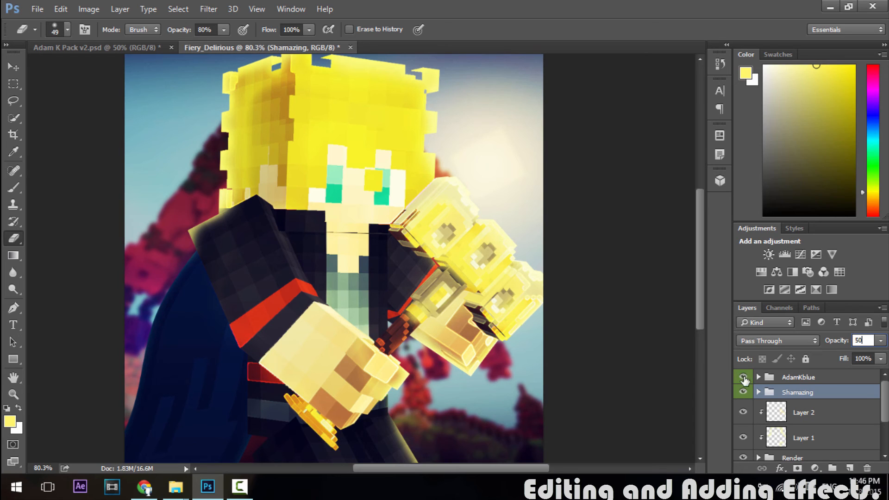
mouse_move(702, 280)
left_mouse_down()
mouse_move(699, 261)
mouse_move(699, 279)
left_mouse_up()
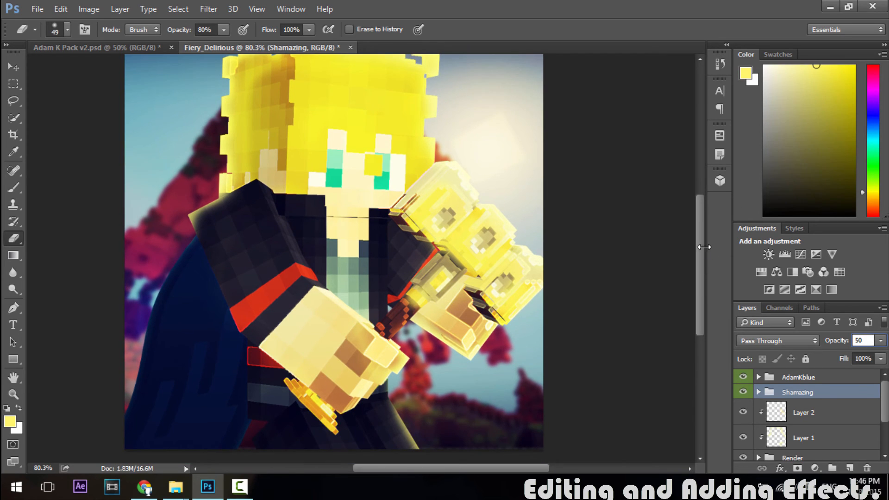
scroll(704, 246, "up", 1)
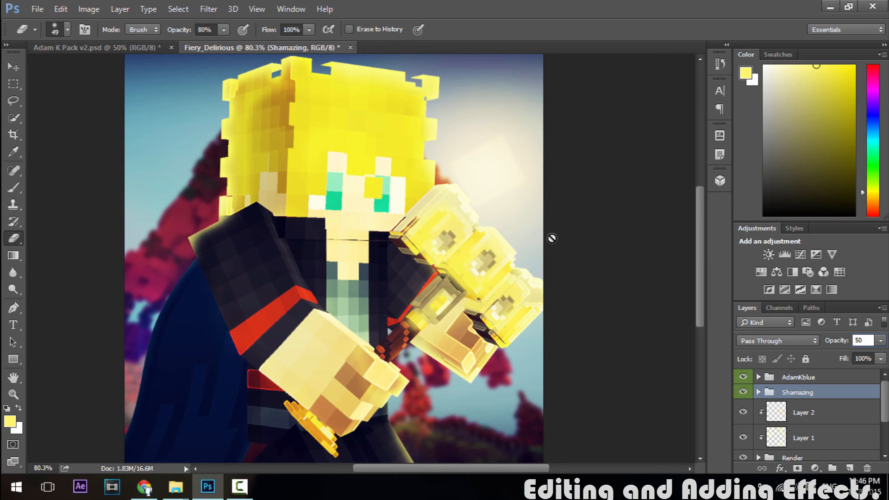
In Adam K Pack v2.psd, collapse the Colour Corrections group and expand the Particles group.
left_click(126, 47)
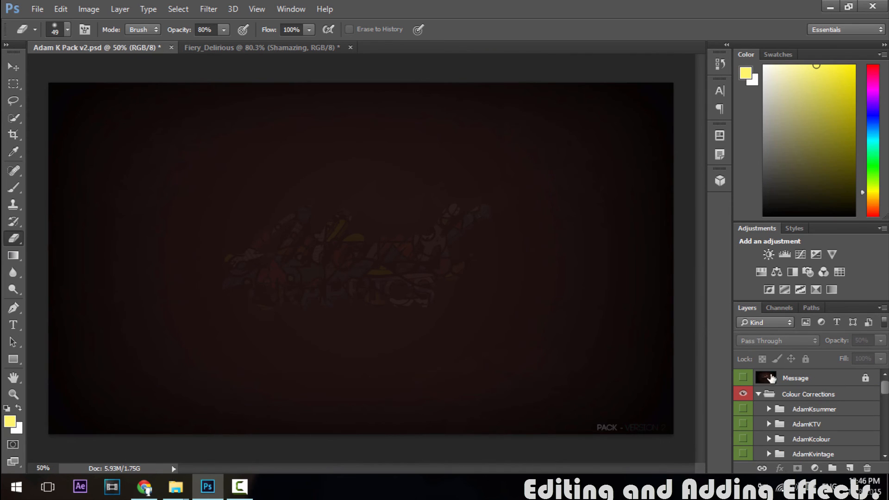
left_click(760, 395)
scroll(815, 412, "down", 2)
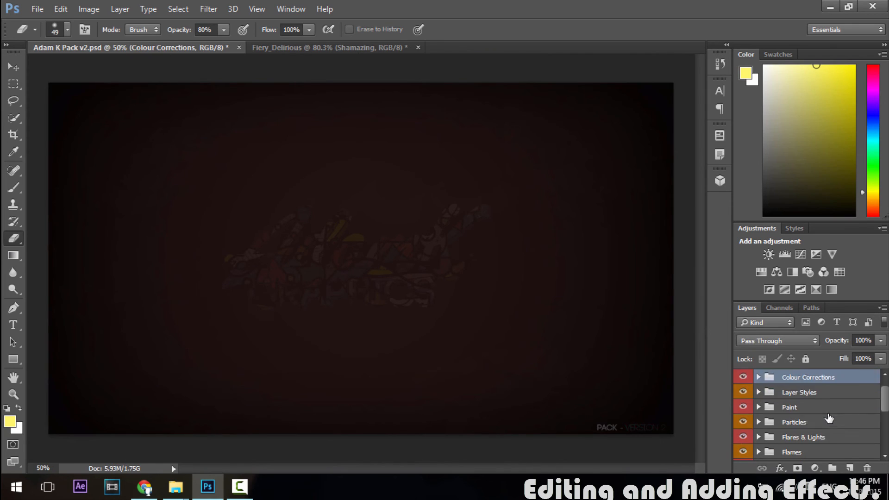
left_click(759, 405)
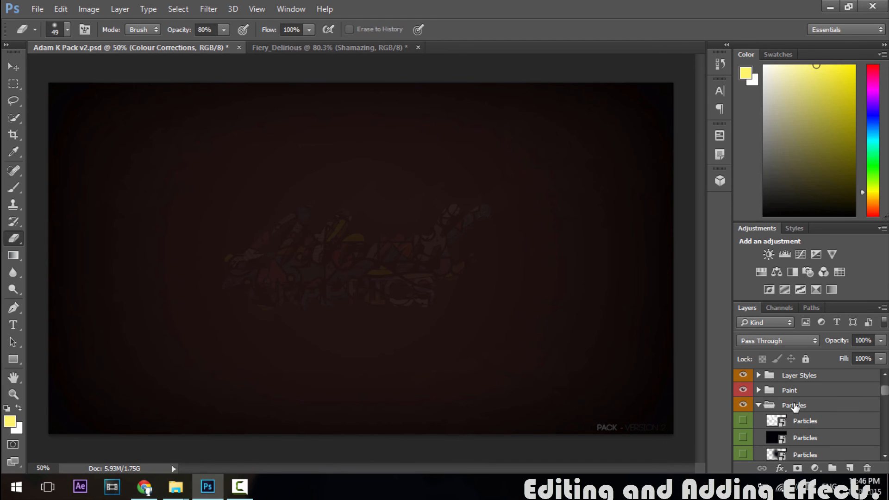
scroll(794, 407, "down", 1)
right_click(806, 423)
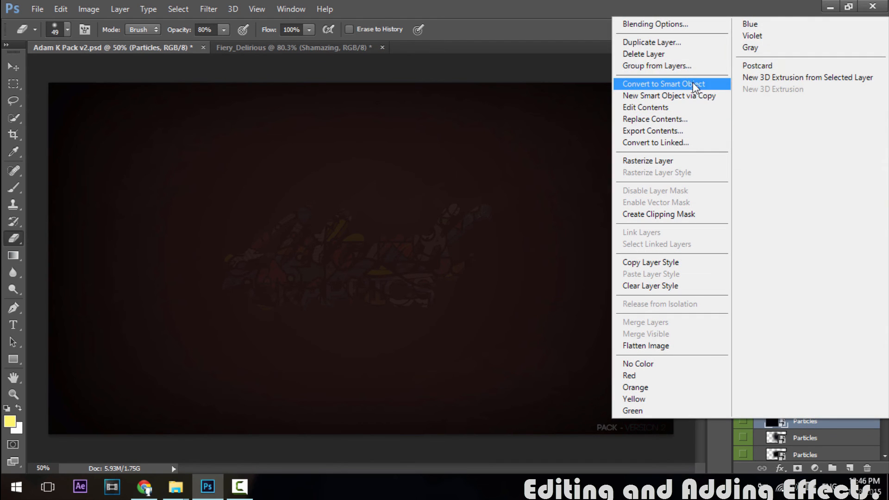
left_click(665, 45)
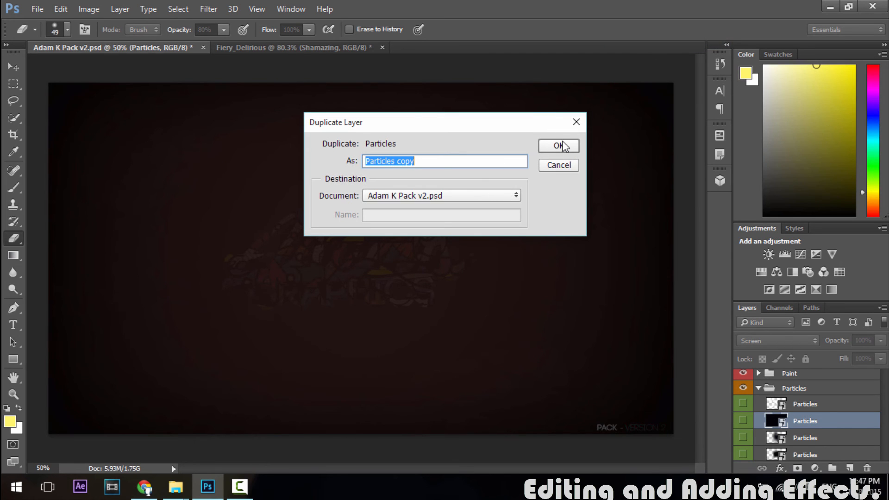
left_click(559, 146)
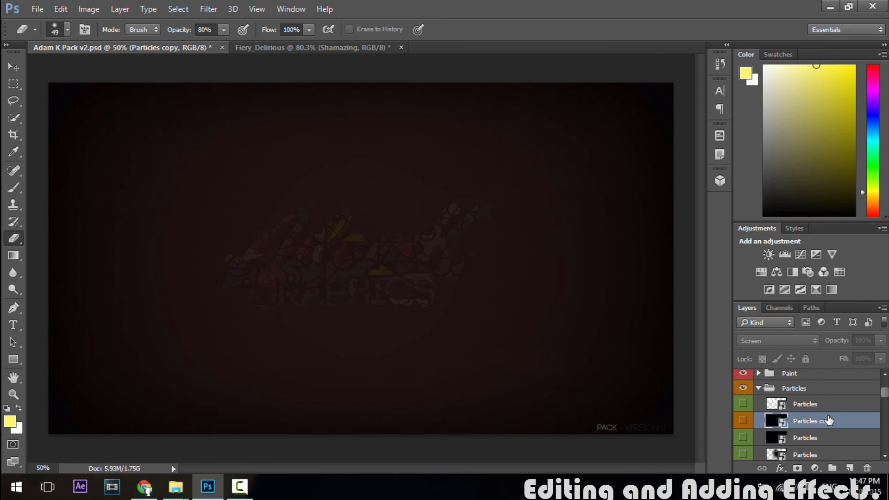
key("Delete")
Duplicate the first Particles layer, the Overlay one, into the Fiery_Delirious document.
right_click(806, 404)
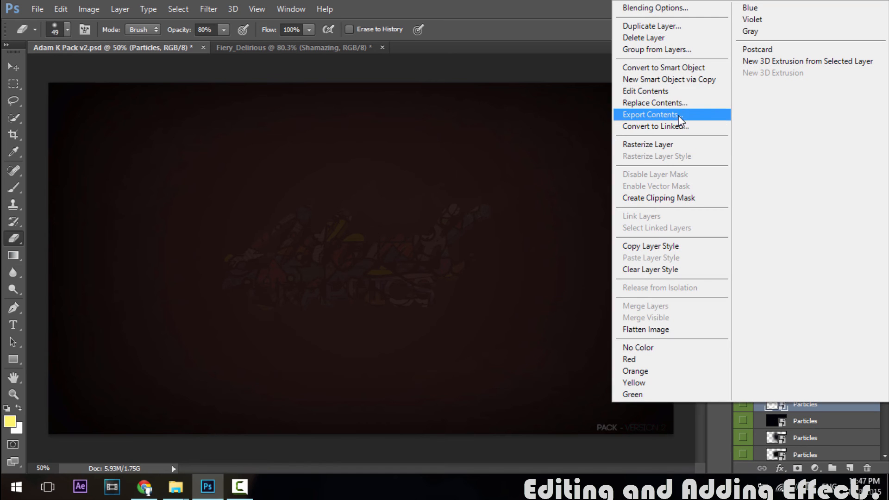
left_click(668, 25)
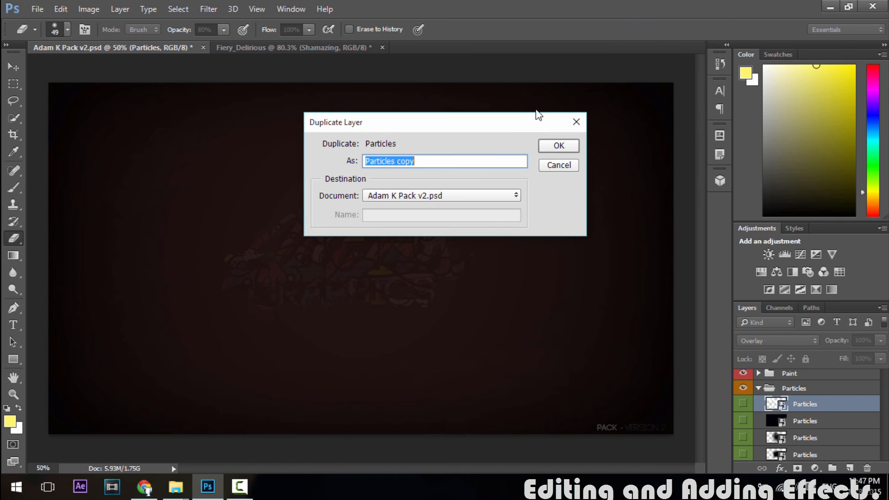
left_click(457, 199)
left_click(422, 216)
left_click(556, 146)
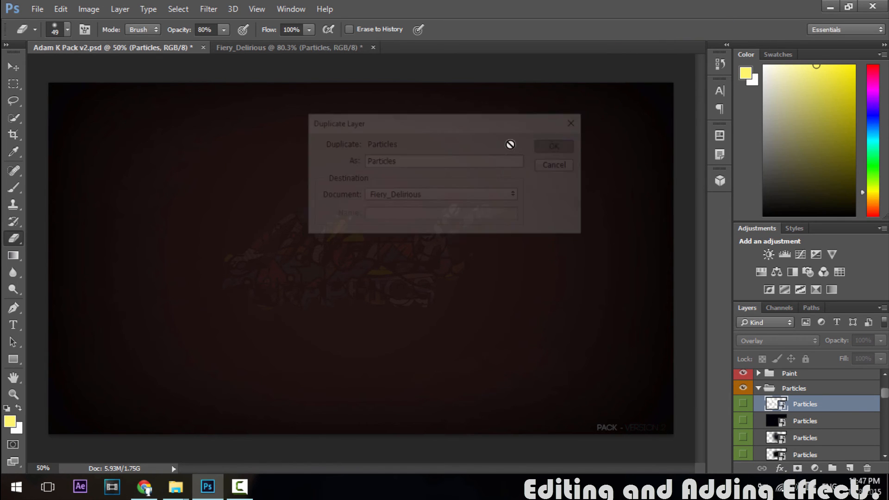
In Fiery_Delirious, try the Overlay Particles layer visible between Render and Light Vignette, and delete it.
left_click(287, 49)
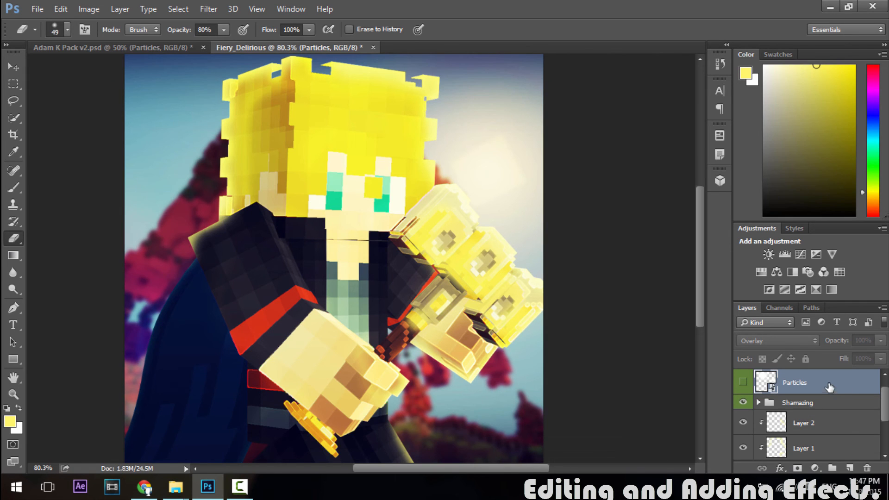
left_click_drag(830, 387, 818, 409)
left_click(743, 397)
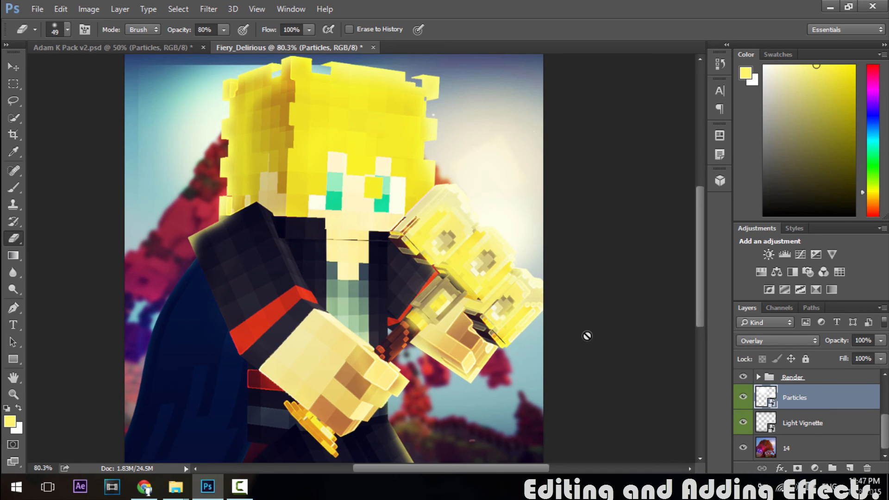
scroll(547, 316, "down", 3, "alt")
scroll(547, 316, "down", 1, "alt")
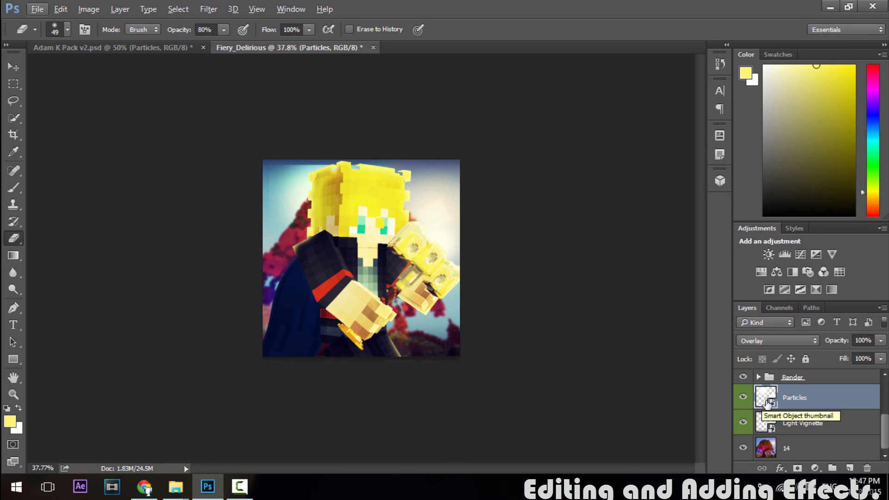
key("Delete")
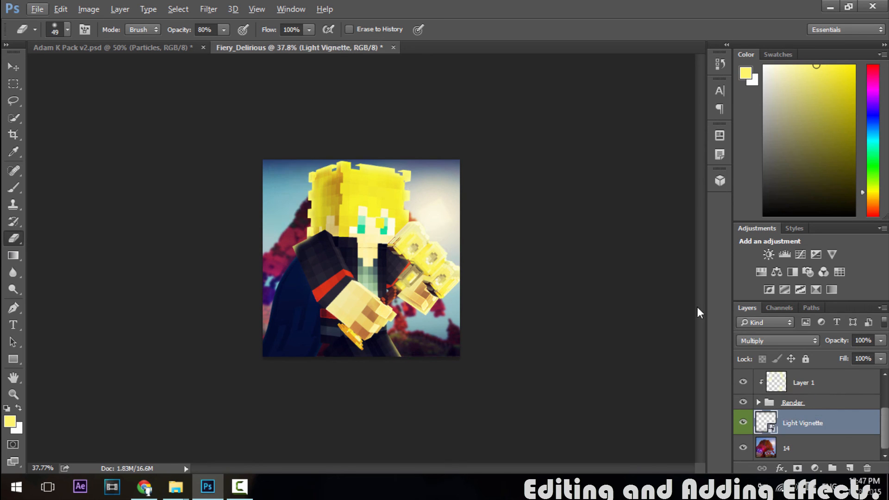
Return to Adam K Pack v2.psd and preview the black Screen-mode Particles layer, leaving it hidden.
left_click(115, 50)
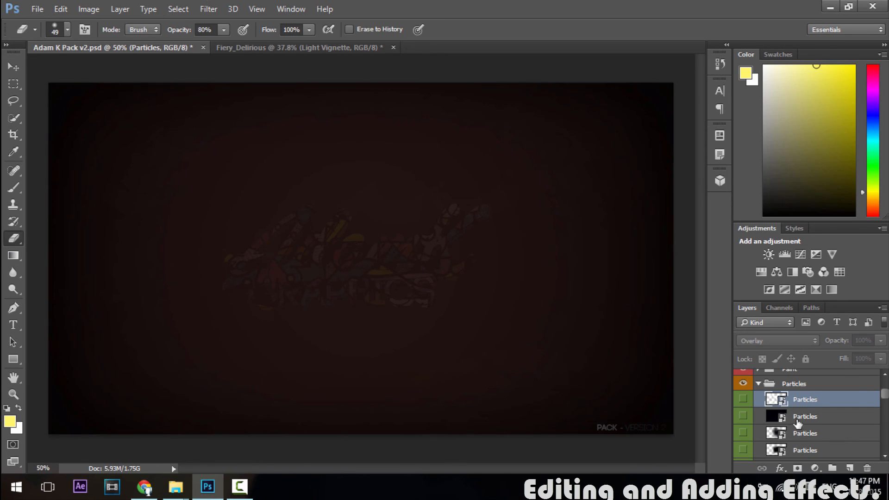
right_click(797, 422)
left_click(738, 421)
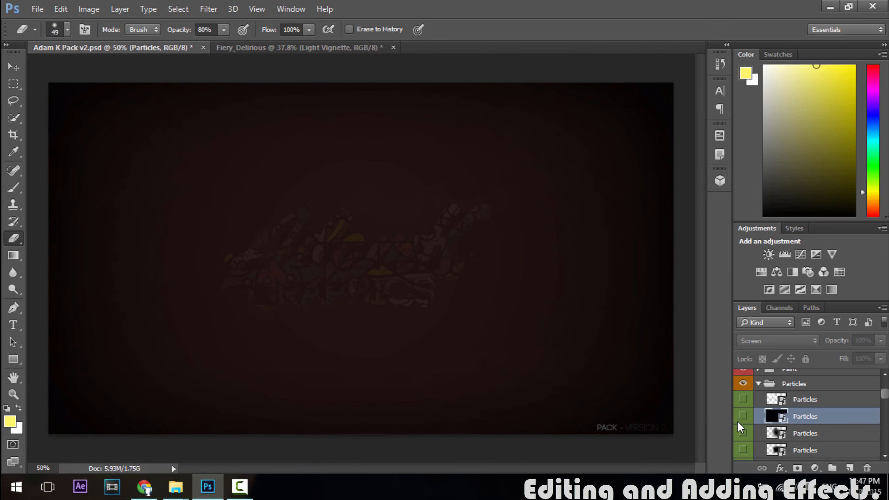
left_click(743, 416)
left_click(743, 415)
left_click(743, 402)
left_click(742, 416)
left_click(744, 417)
Duplicate the black Screen-mode Particles layer into the Fiery_Delirious document and make it visible there.
right_click(819, 416)
left_click(644, 32)
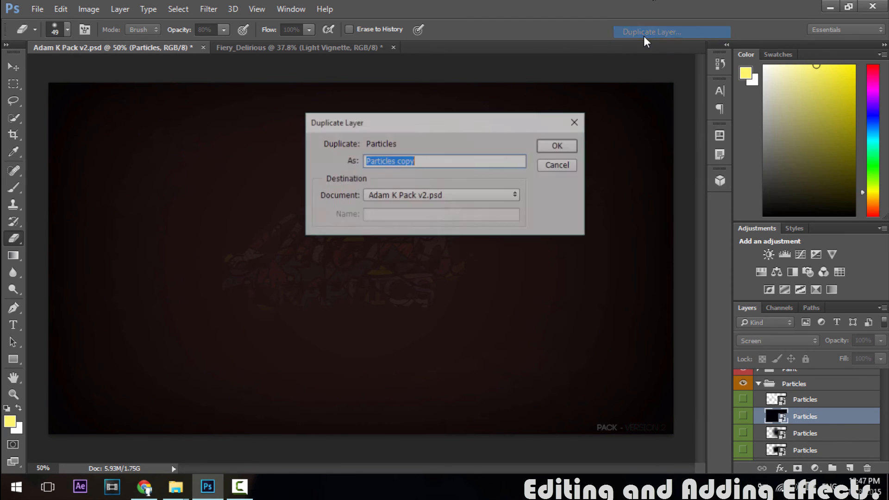
left_click(450, 199)
left_click(438, 217)
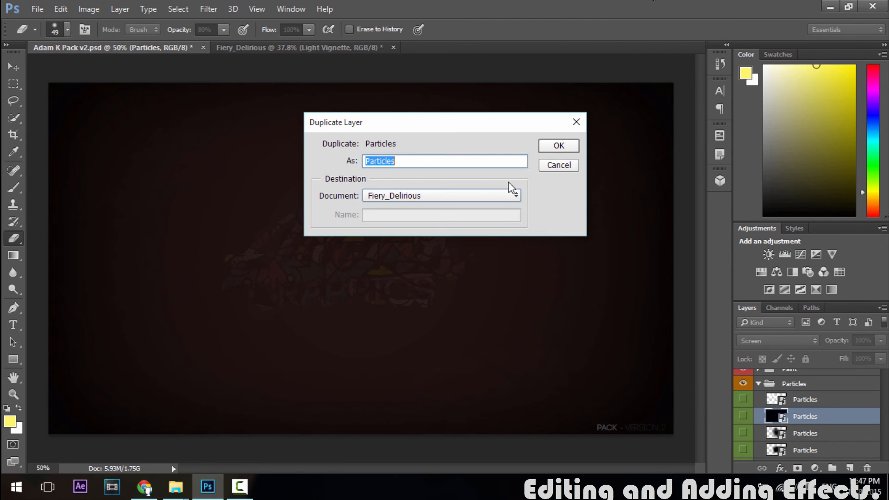
left_click(551, 146)
left_click(301, 48)
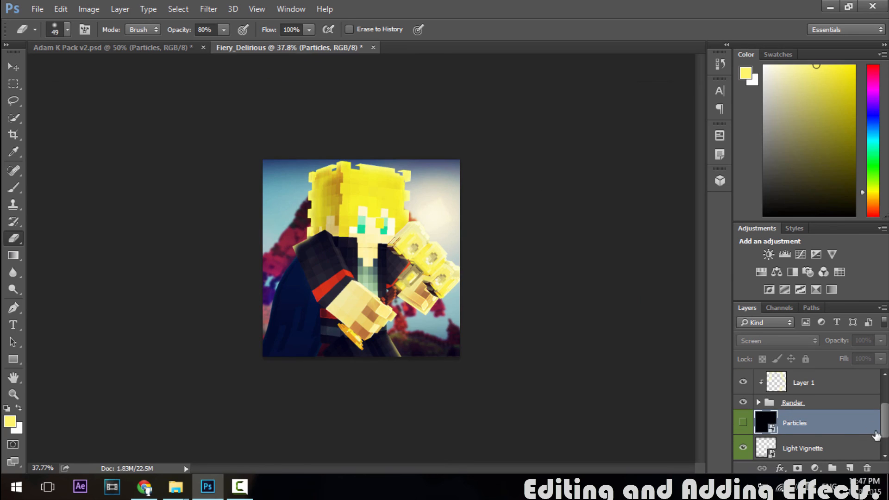
left_click(743, 423)
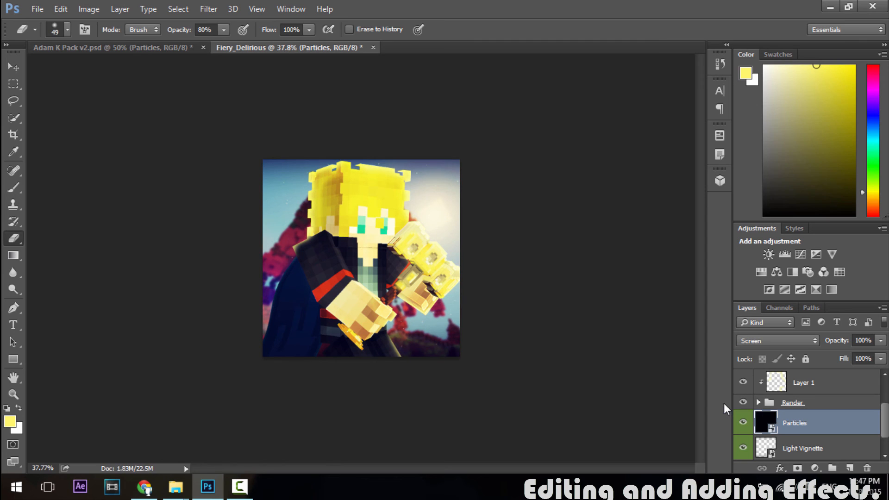
Free-transform the Particles layer, shrinking it and repositioning it so its specks spread across the background.
key("ctrl+t")
left_click_drag(513, 238, 385, 205)
left_click_drag(616, 132, 522, 183)
left_click_drag(447, 232, 472, 195)
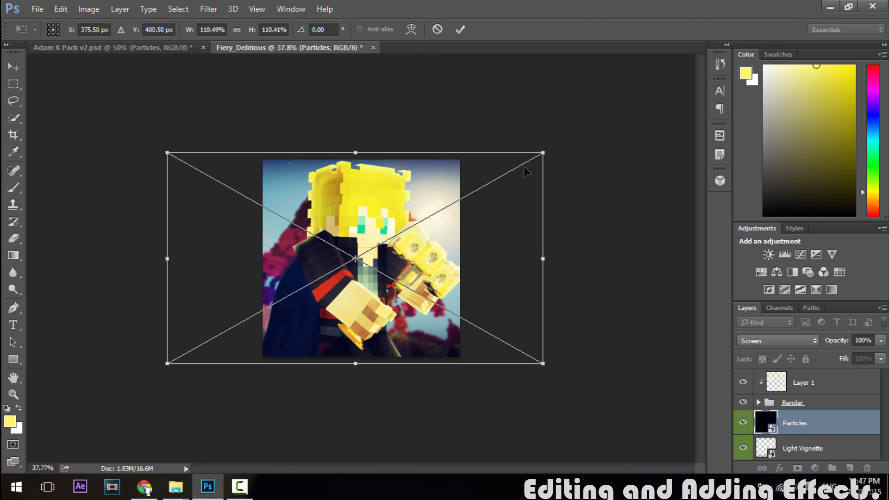
left_click_drag(538, 159, 528, 165)
left_click_drag(431, 223, 443, 218)
left_click(459, 31)
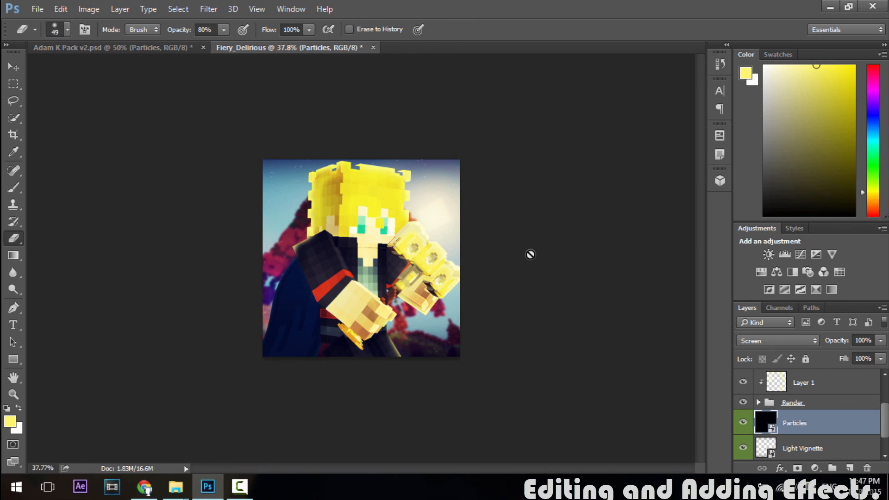
scroll(452, 224, "up", 5, "alt")
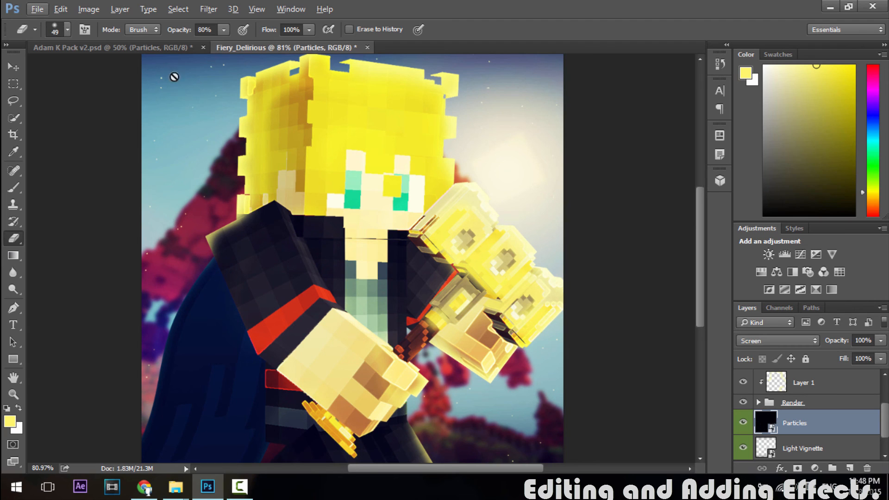
In Adam K Pack v2.psd, collapse the Particles group and look through the remaining effect groups.
left_click(121, 48)
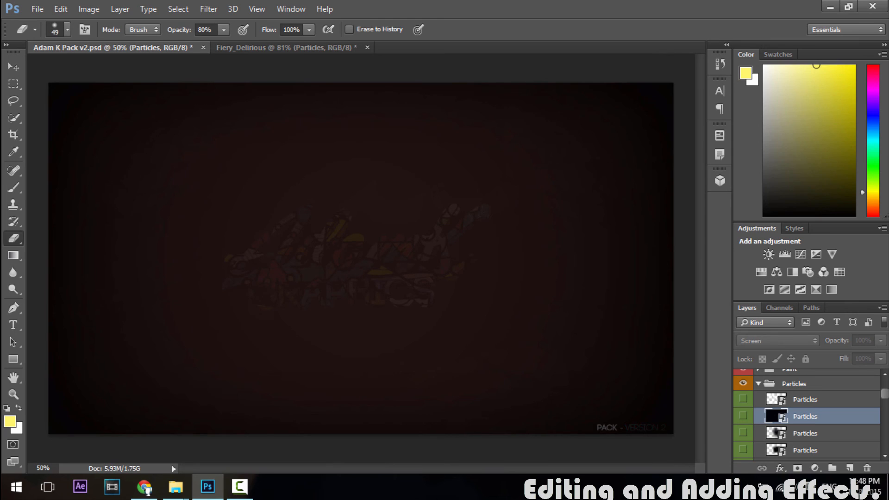
left_click(759, 384)
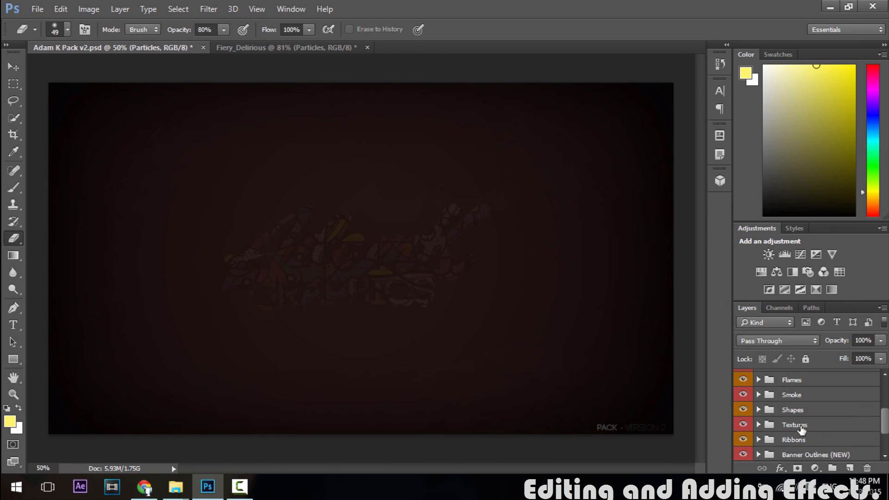
scroll(811, 431, "up", 2)
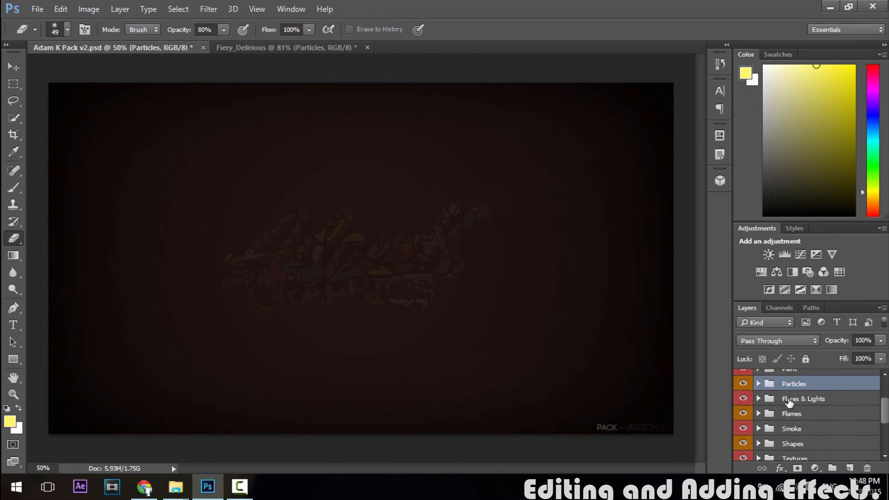
scroll(808, 408, "up", 3)
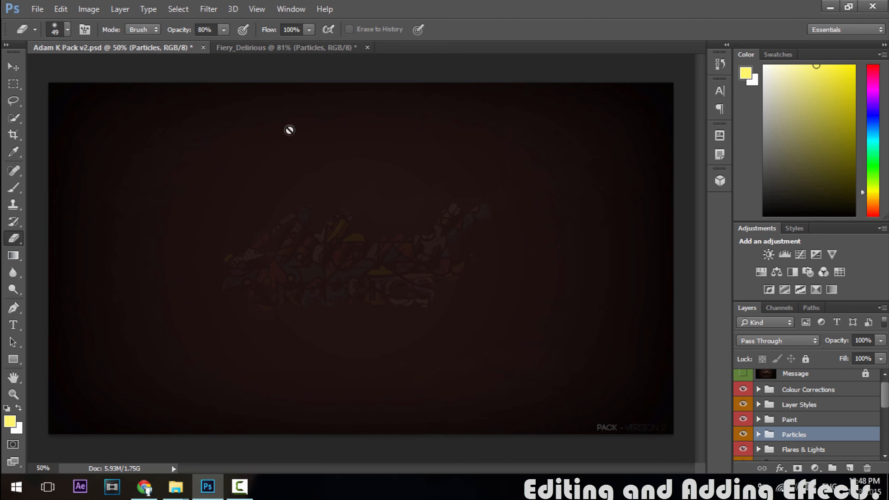
Return to the Fiery_Delirious document and set up a save into Desktop > Graphics & Content in PNG format.
left_click(265, 51)
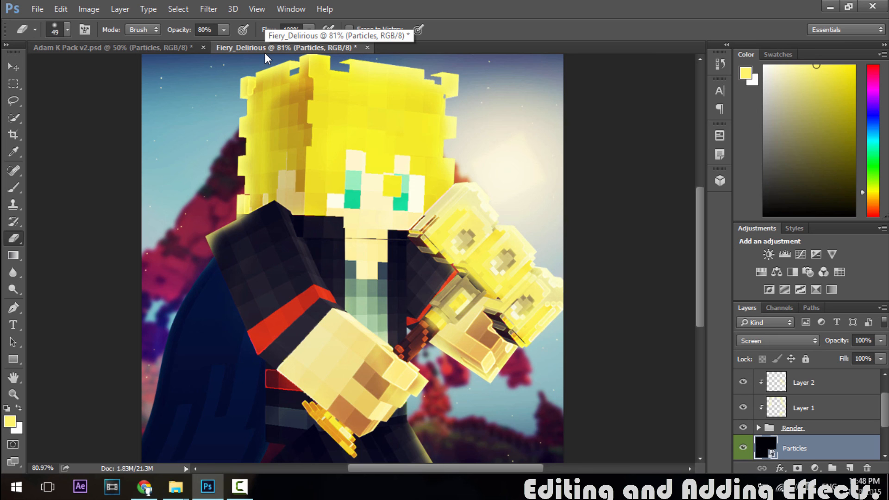
left_click(36, 9)
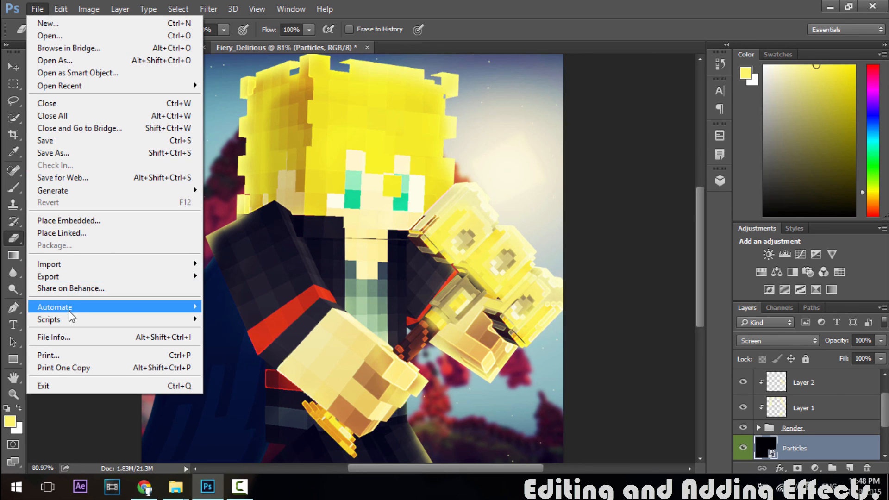
left_click(78, 155)
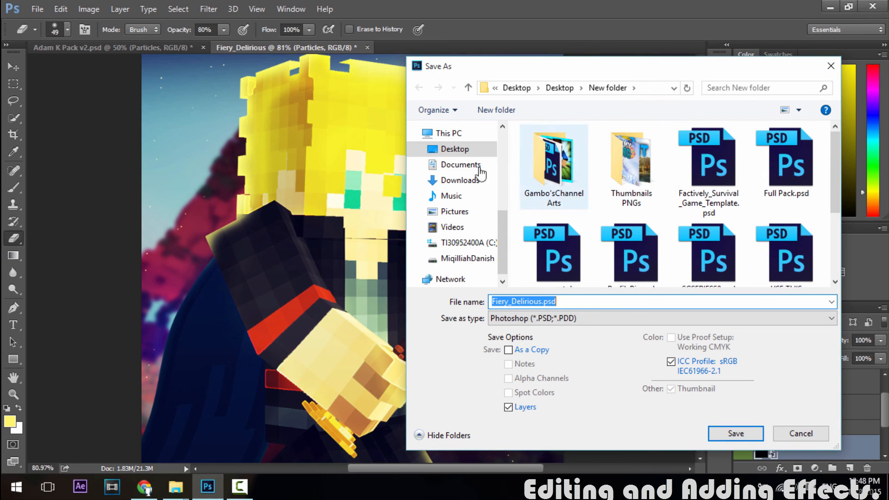
left_click(455, 149)
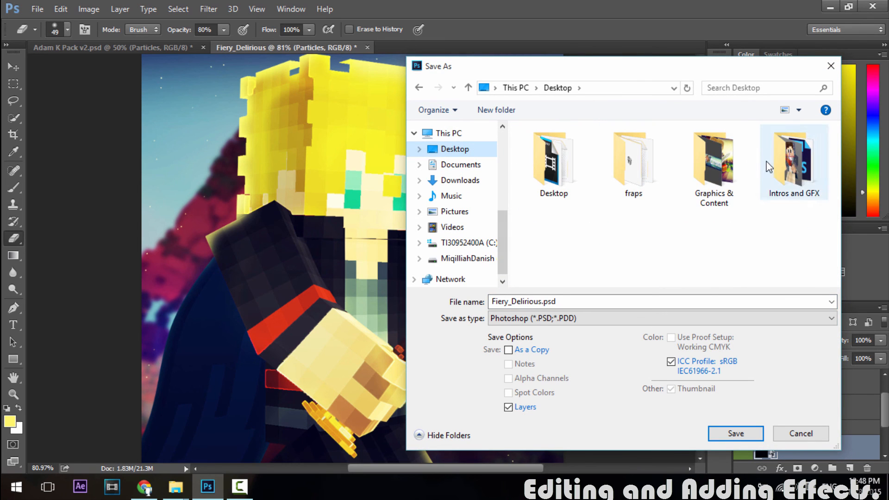
double_click(713, 162)
left_click(548, 319)
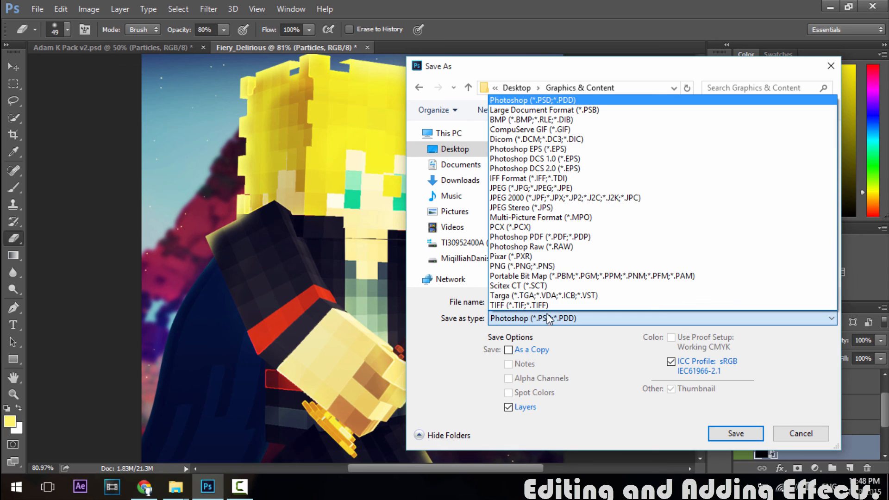
left_click(533, 265)
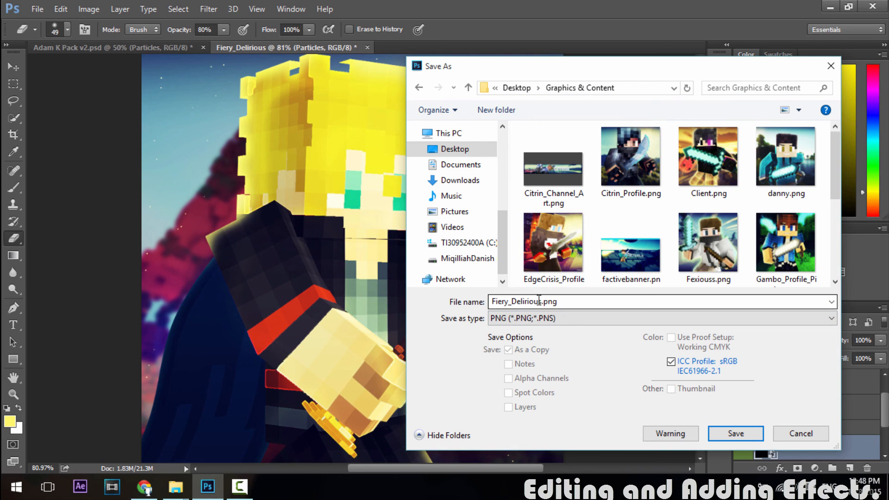
Save the image as Fiery_Delirious.png with Smallest / Slow compression and no interlacing.
double_click(551, 301)
left_click(573, 299)
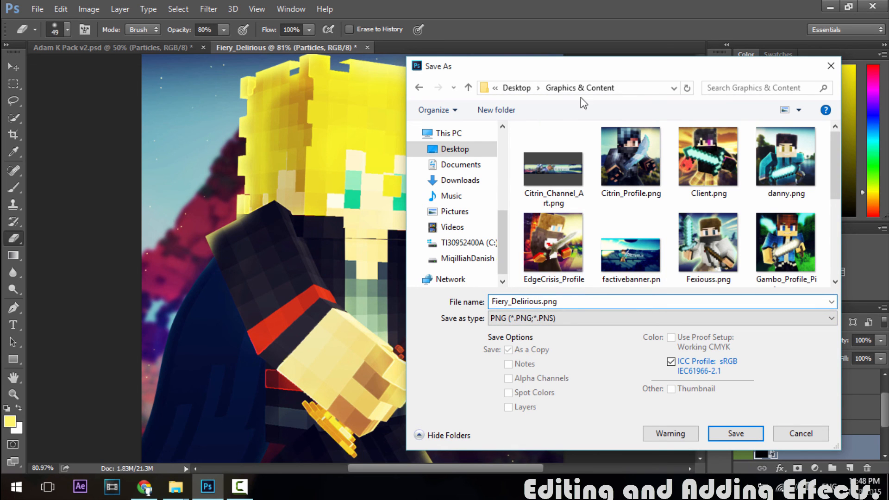
left_click_drag(606, 69, 651, 50)
scroll(741, 197, "down", 2)
scroll(741, 197, "up", 2)
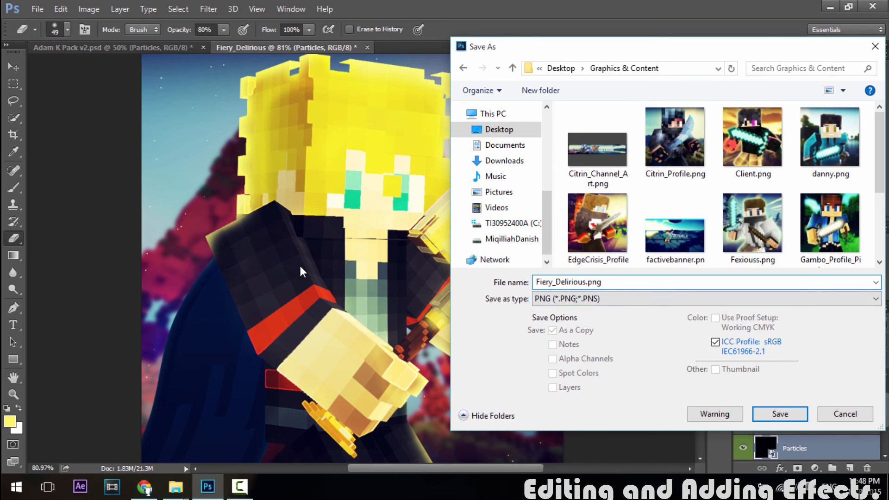
left_click(780, 413)
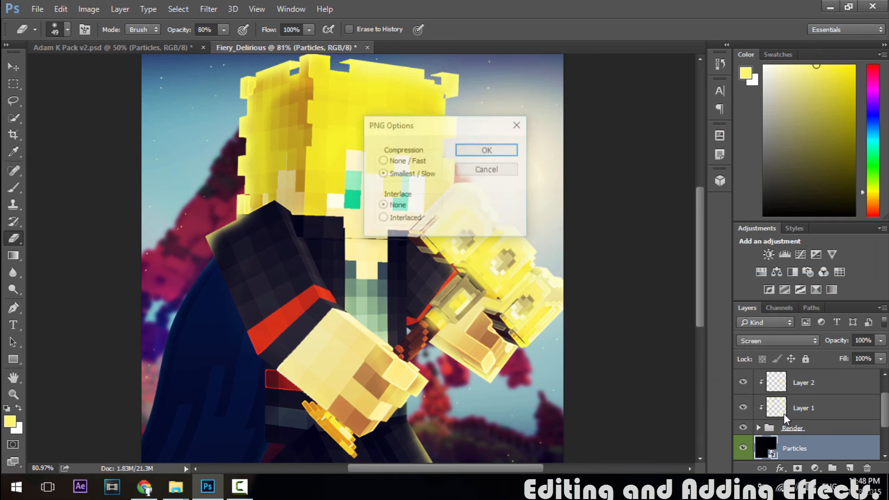
left_click(477, 151)
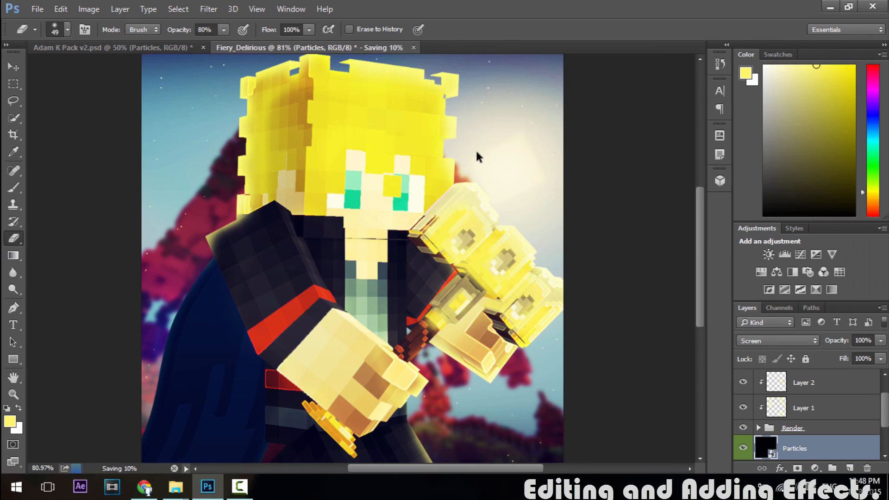
mouse_move(699, 234)
left_mouse_down()
mouse_move(698, 181)
mouse_move(683, 269)
mouse_move(690, 239)
left_mouse_up()
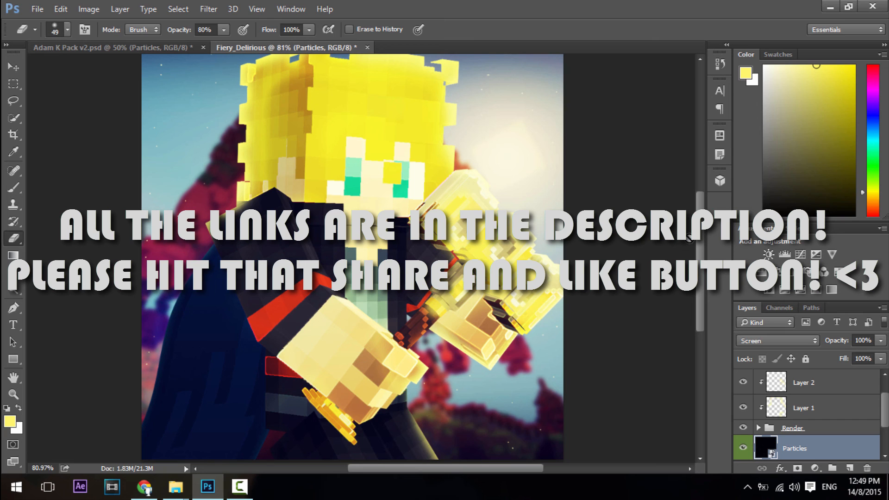
scroll(651, 245, "down", 5)
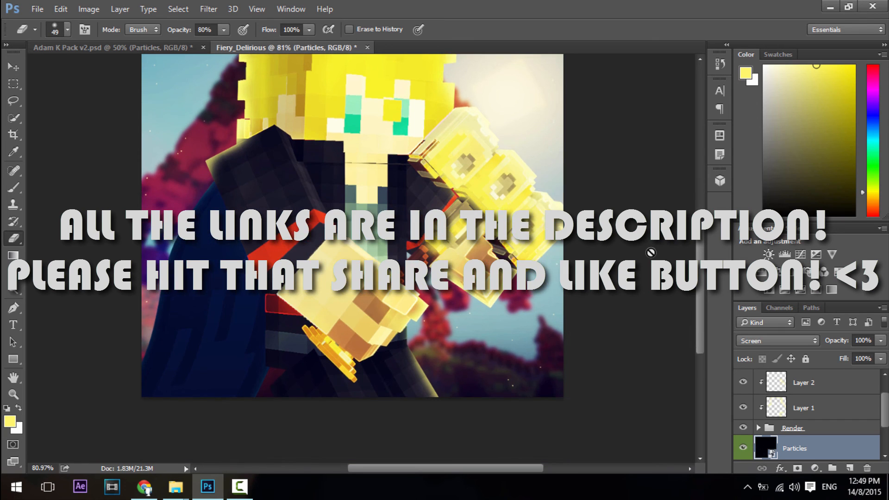
scroll(649, 253, "up", 2)
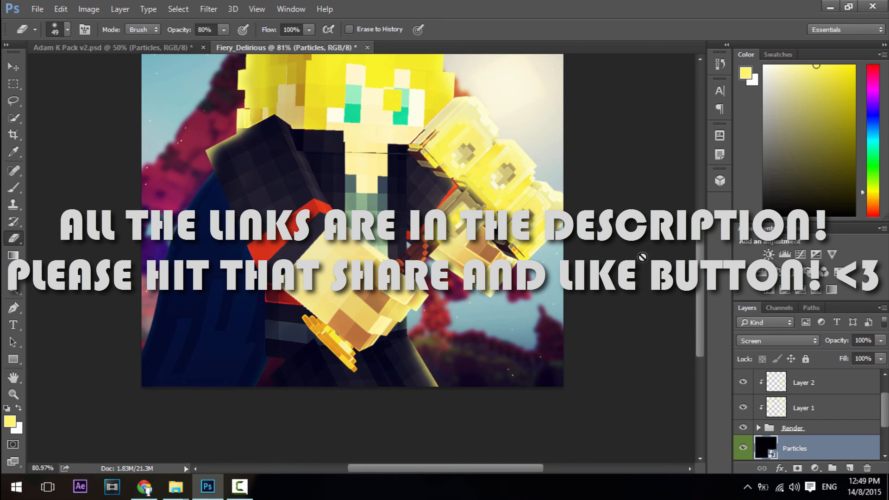
scroll(642, 257, "up", 1)
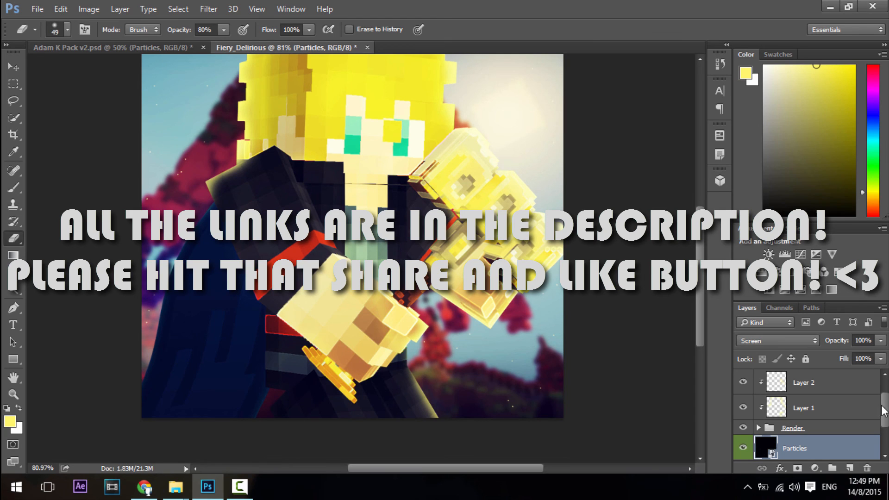
left_click_drag(886, 408, 885, 387)
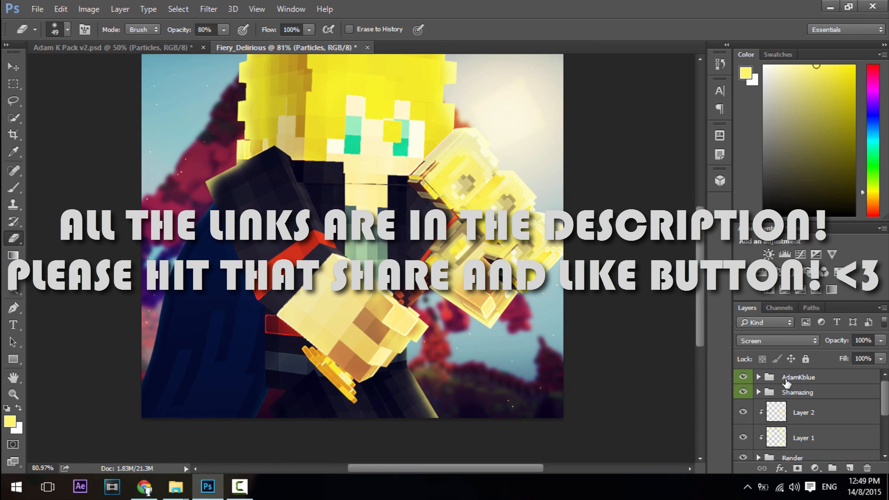
left_click_drag(786, 383, 645, 334)
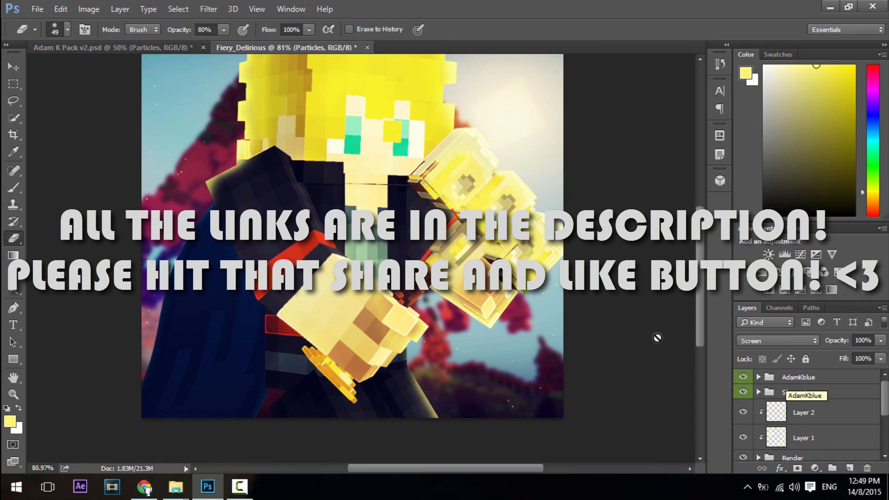